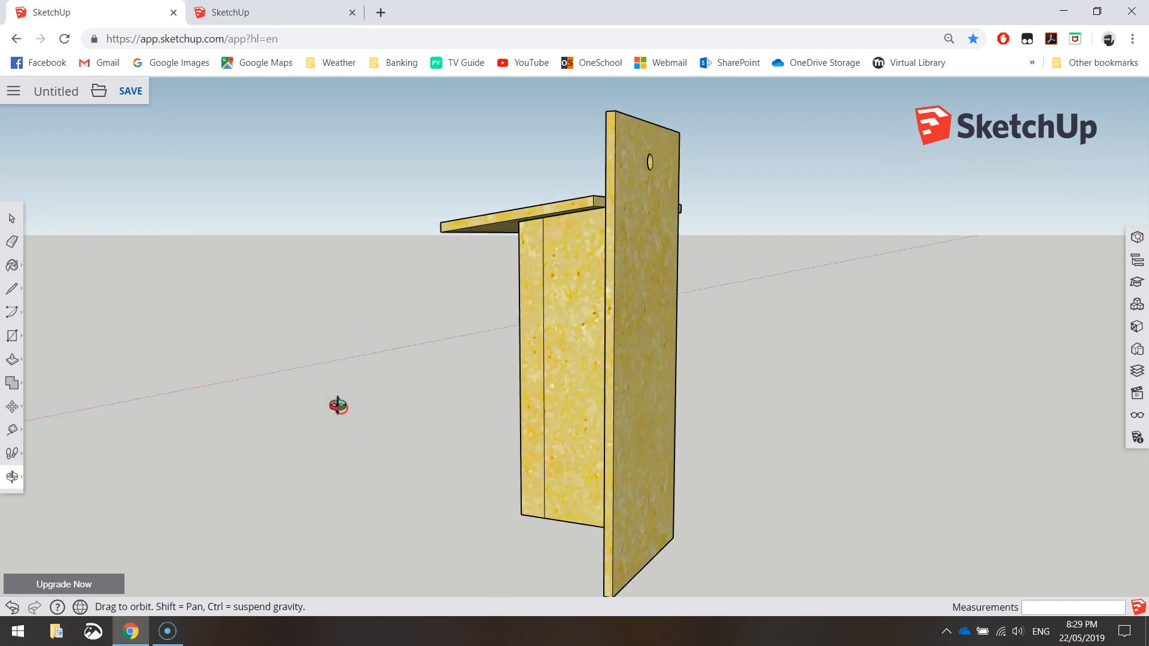
Examine the finished bat box model from the back, front, sides and underside, including its roof, mounting hole and bottom opening
{"action": "mouse_move", "coordinate": [403, 401]}
{"action": "middle_mouse_down"}
{"action": "mouse_move", "coordinate": [568, 349]}
{"action": "mouse_move", "coordinate": [823, 361]}
{"action": "middle_mouse_up"}
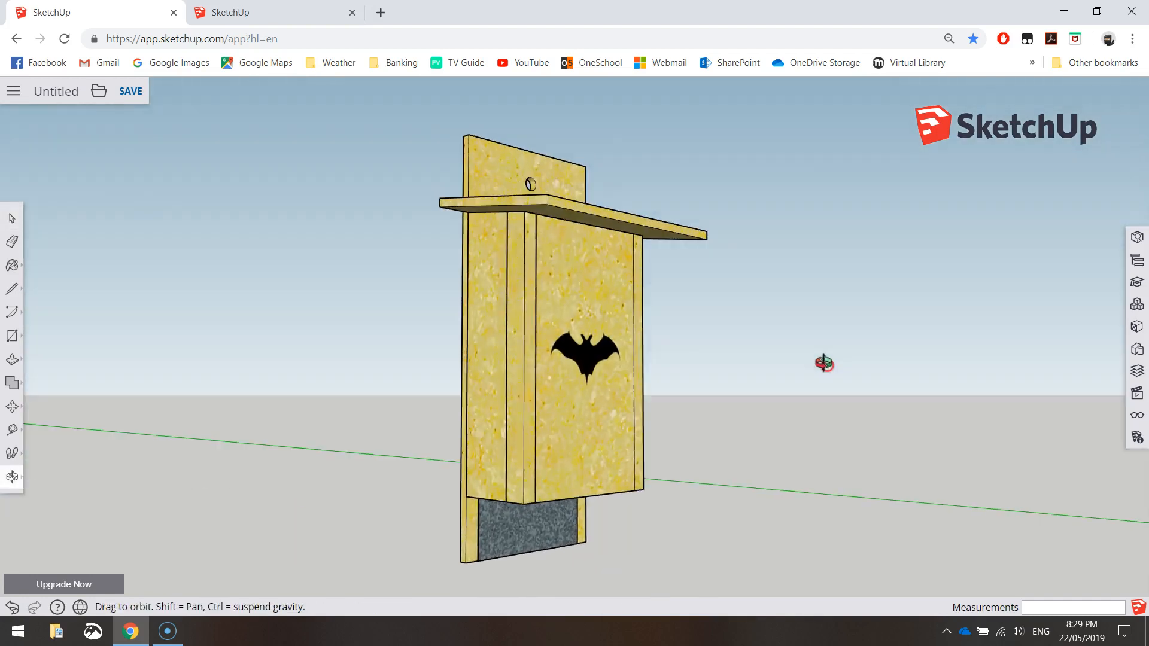
{"action": "mouse_move", "coordinate": [333, 275]}
{"action": "middle_mouse_down"}
{"action": "mouse_move", "coordinate": [469, 315]}
{"action": "mouse_move", "coordinate": [668, 453]}
{"action": "mouse_move", "coordinate": [828, 441]}
{"action": "mouse_move", "coordinate": [512, 318]}
{"action": "mouse_move", "coordinate": [435, 304]}
{"action": "mouse_move", "coordinate": [95, 362]}
{"action": "middle_mouse_up"}
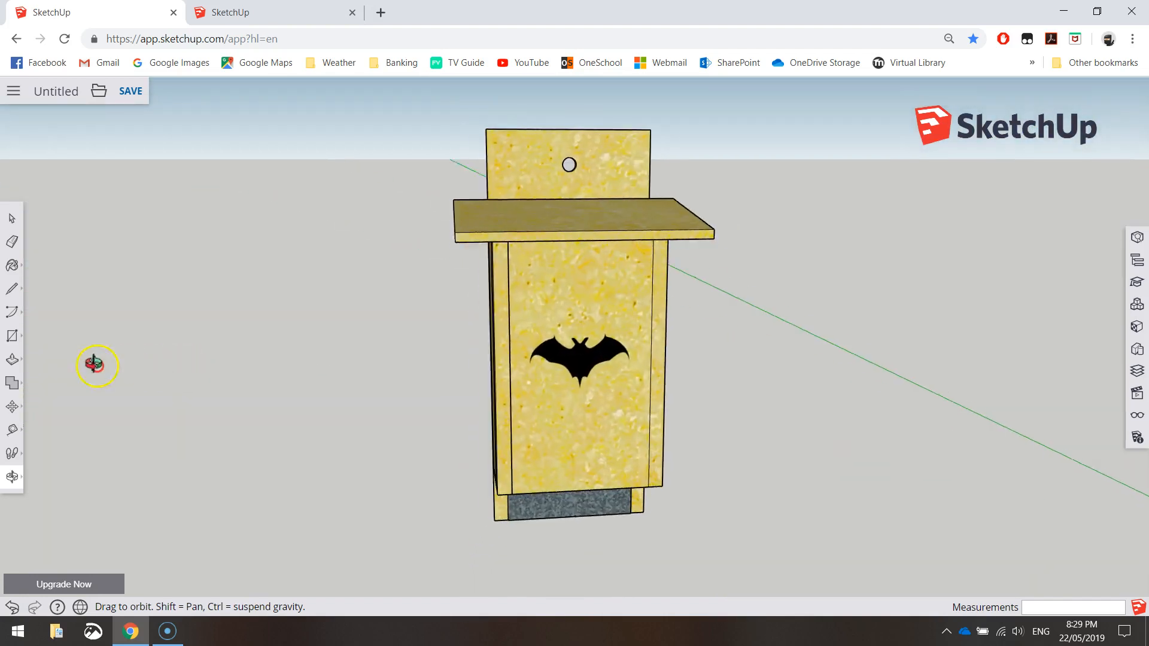
{"action": "mouse_move", "coordinate": [710, 484]}
{"action": "middle_mouse_down"}
{"action": "mouse_move", "coordinate": [656, 389]}
{"action": "mouse_move", "coordinate": [410, 382]}
{"action": "mouse_move", "coordinate": [461, 405]}
{"action": "middle_mouse_up"}
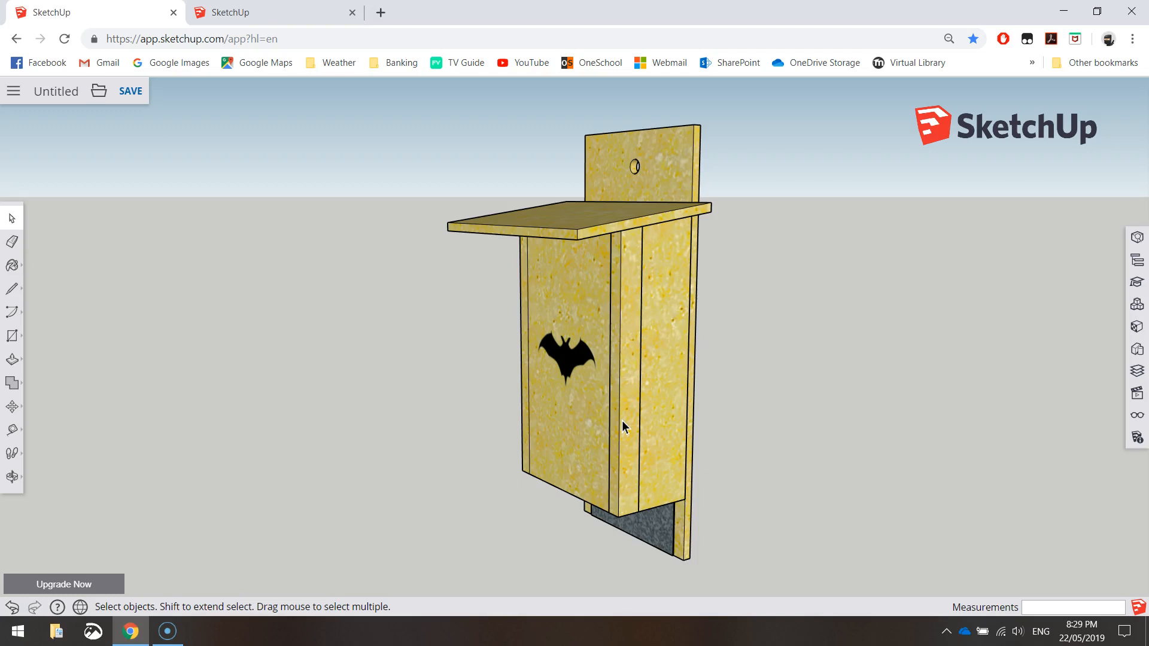
{"action": "middle_click_drag", "start_coordinate": [622, 421], "coordinate": [791, 414]}
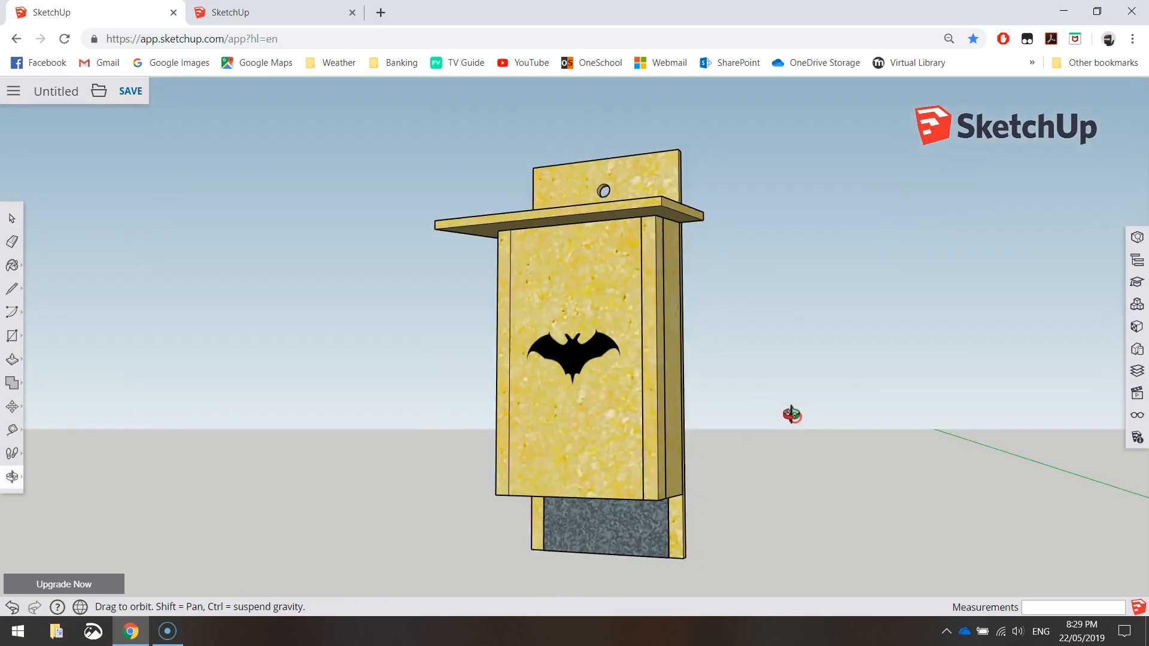
{"action": "middle_click_drag", "start_coordinate": [614, 501], "coordinate": [481, 539]}
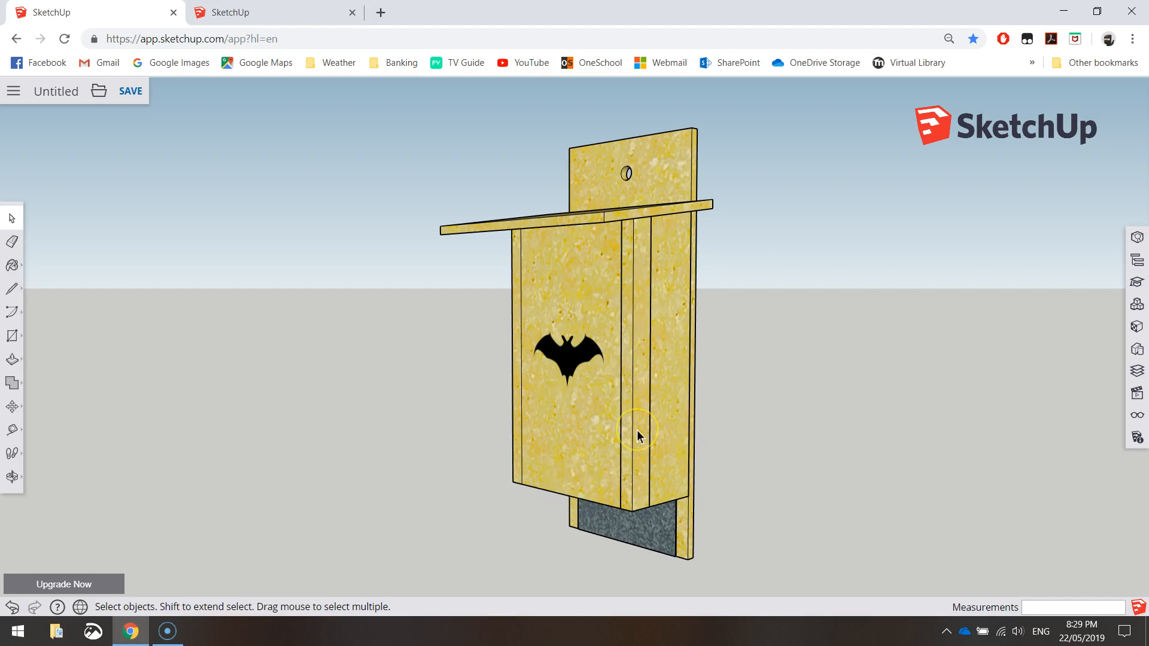
{"action": "middle_click_drag", "start_coordinate": [641, 385], "coordinate": [730, 390]}
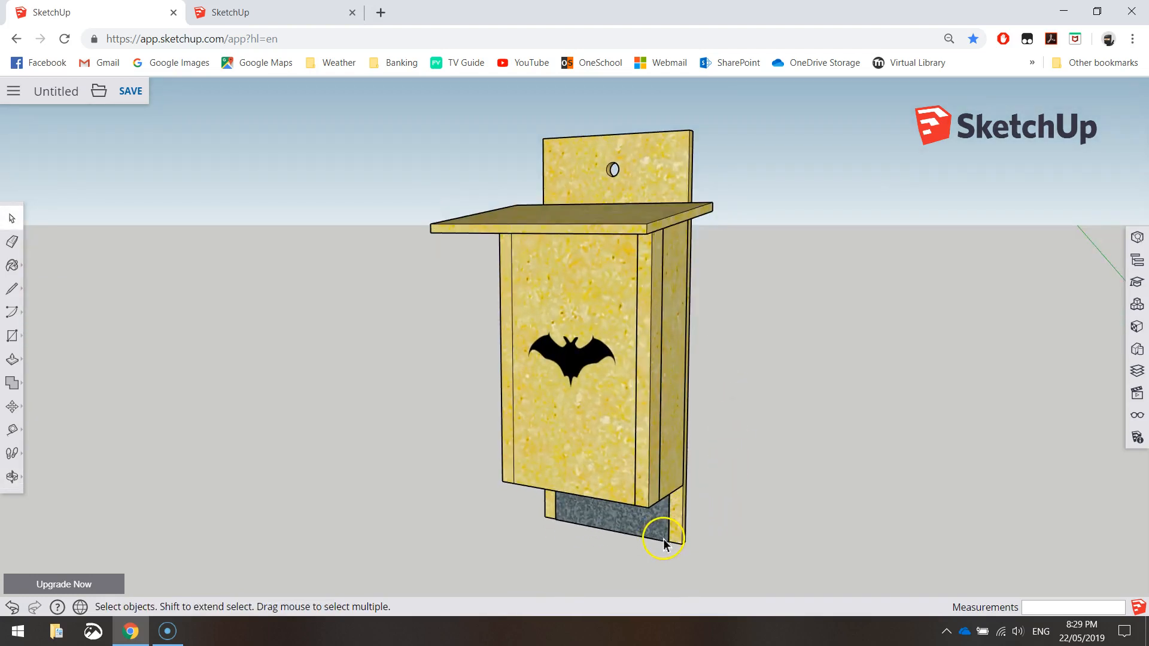
{"action": "middle_click_drag", "start_coordinate": [644, 525], "coordinate": [751, 302]}
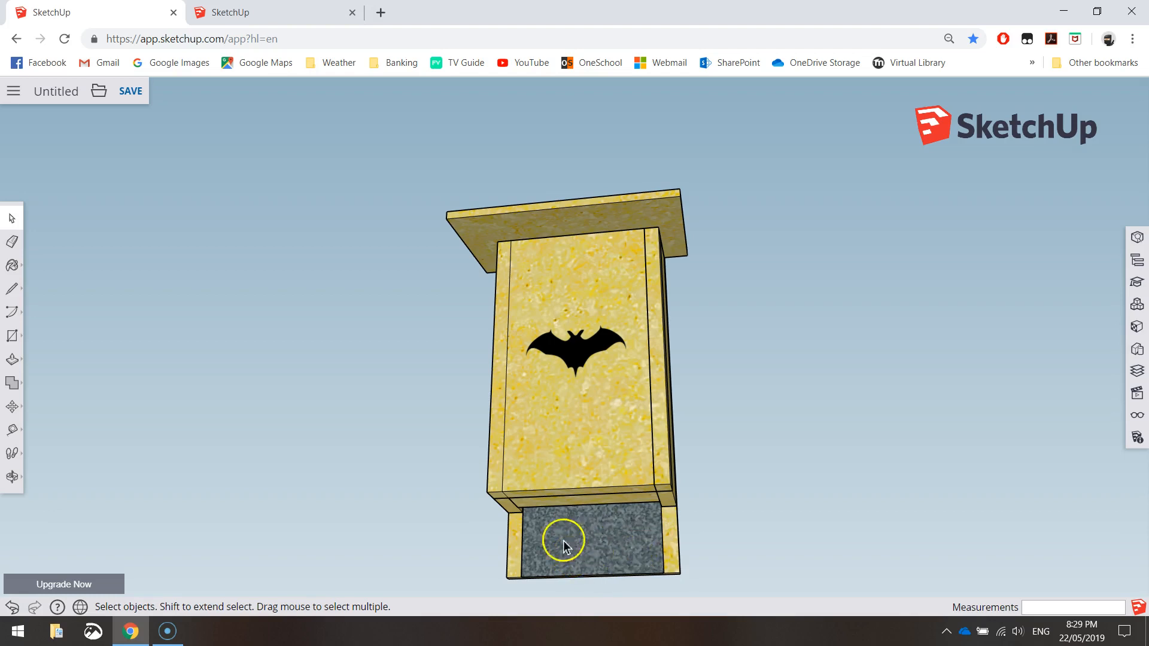
{"action": "scroll", "coordinate": [587, 533], "scroll_direction": "up", "scroll_amount": 3}
{"action": "middle_click_drag", "start_coordinate": [588, 532], "coordinate": [581, 412]}
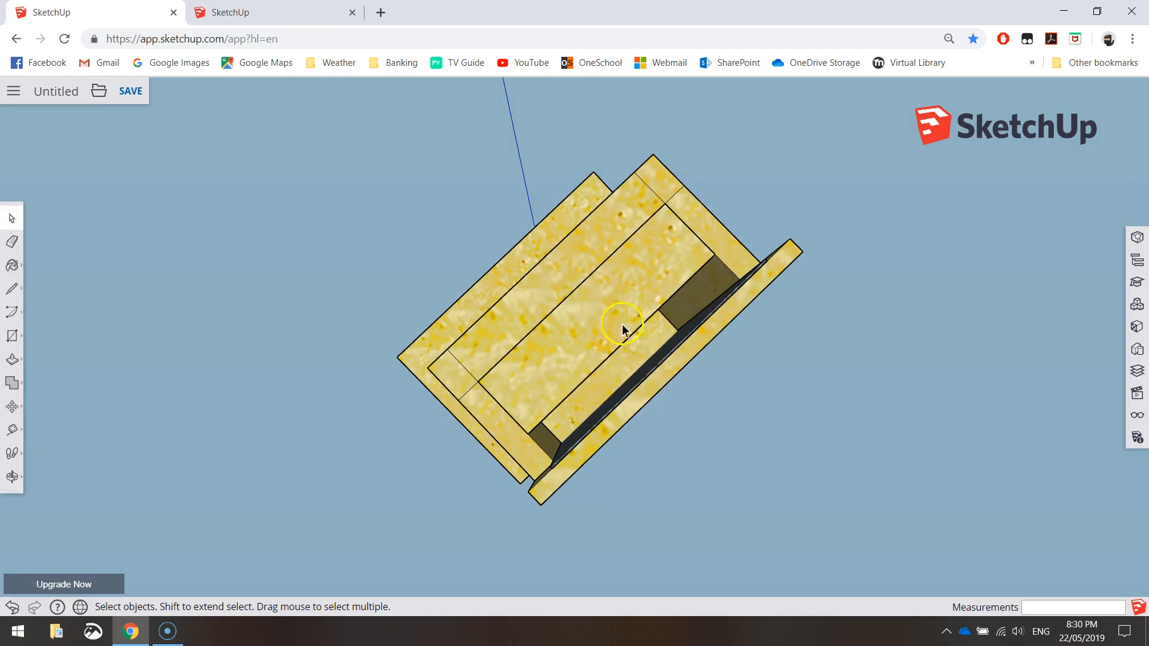
{"action": "middle_click_drag", "start_coordinate": [638, 346], "coordinate": [656, 395]}
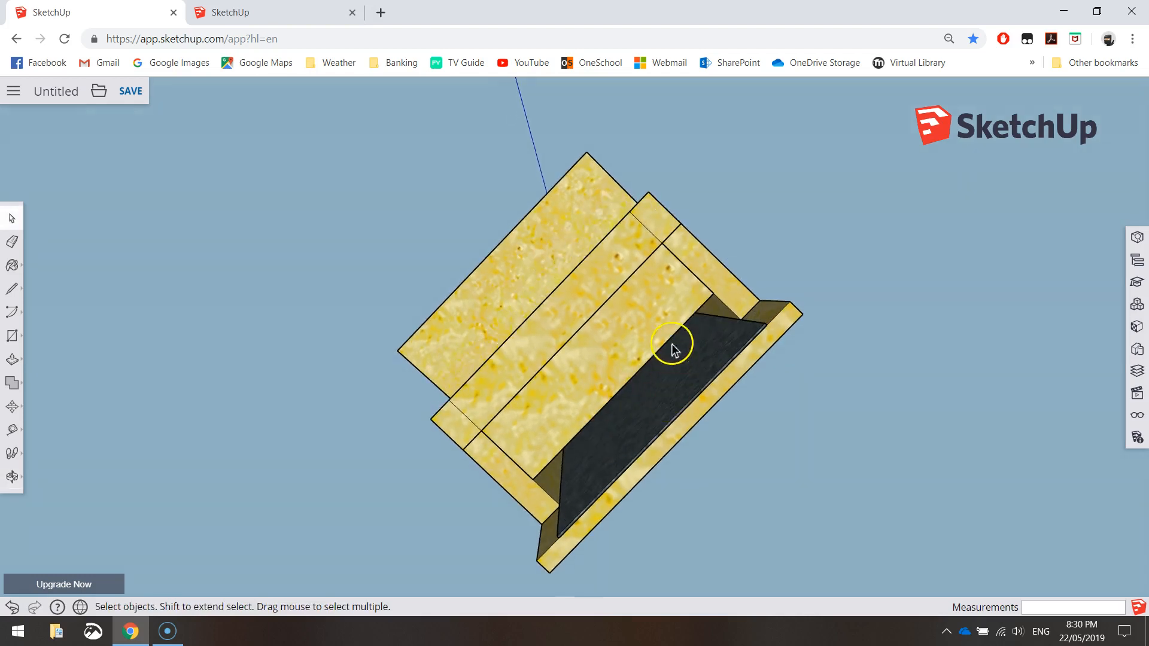
{"action": "middle_click_drag", "start_coordinate": [730, 255], "coordinate": [626, 499]}
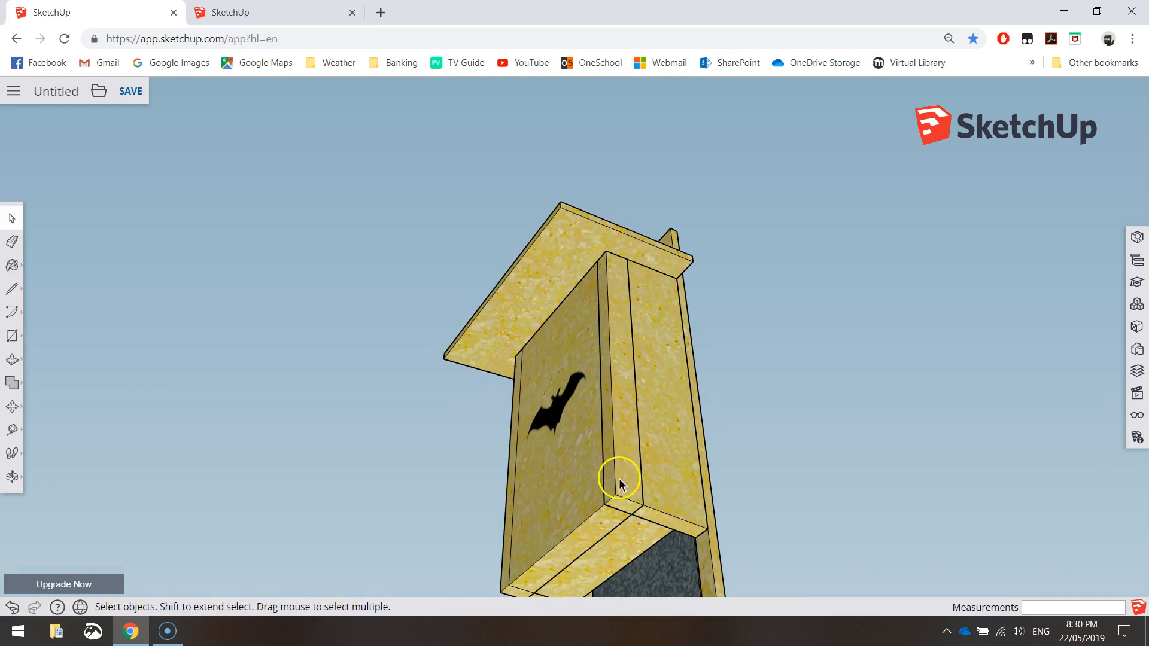
{"action": "scroll", "coordinate": [608, 500], "scroll_direction": "down", "scroll_amount": 1}
{"action": "middle_click_drag", "start_coordinate": [610, 502], "coordinate": [657, 477]}
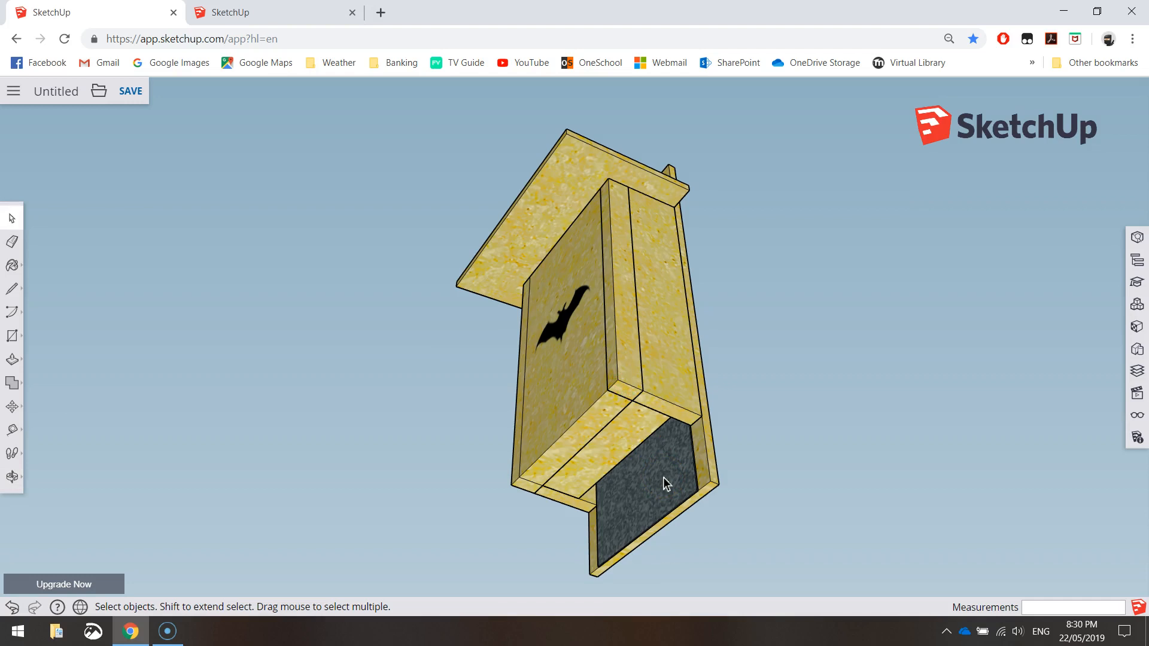
{"action": "middle_click_drag", "start_coordinate": [607, 246], "coordinate": [799, 377]}
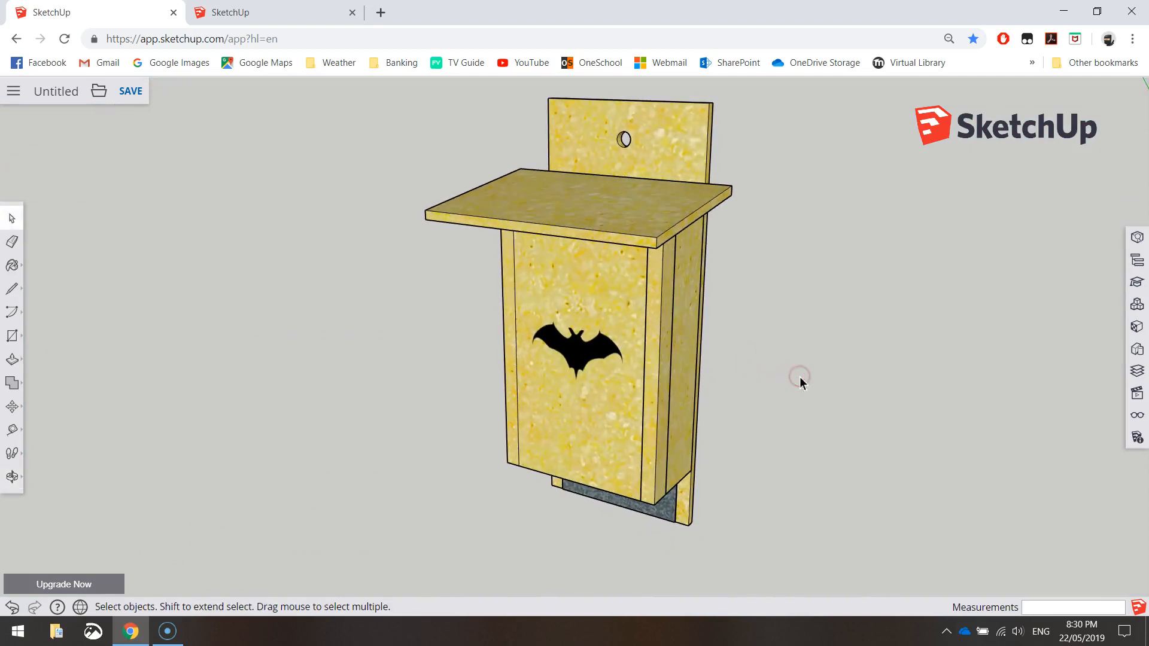
{"action": "middle_click_drag", "start_coordinate": [569, 239], "coordinate": [698, 242]}
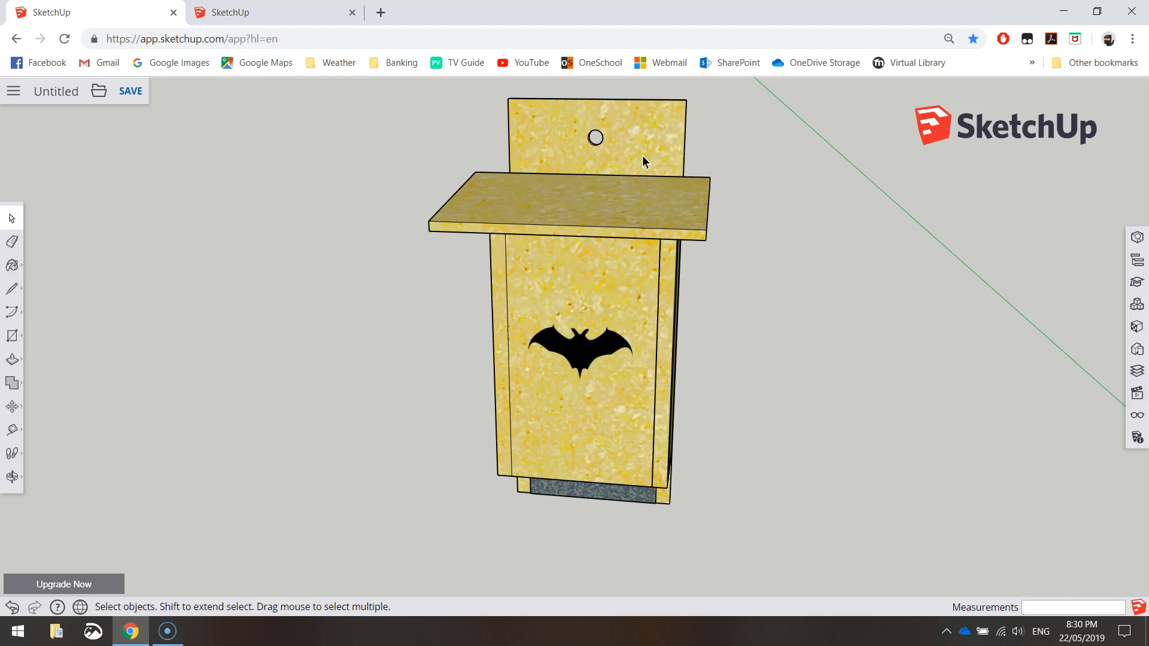
{"action": "middle_click_drag", "start_coordinate": [726, 230], "coordinate": [463, 244]}
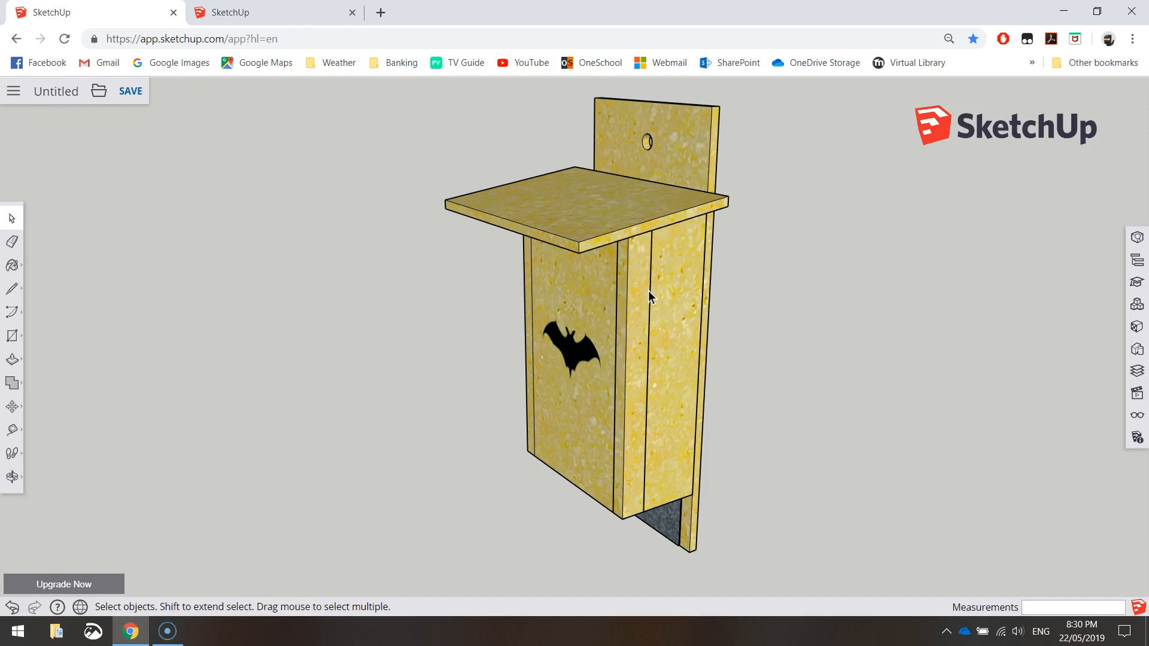
Look at the available new-model templates and their units, and return to the bat box model
{"action": "left_click", "coordinate": [13, 91]}
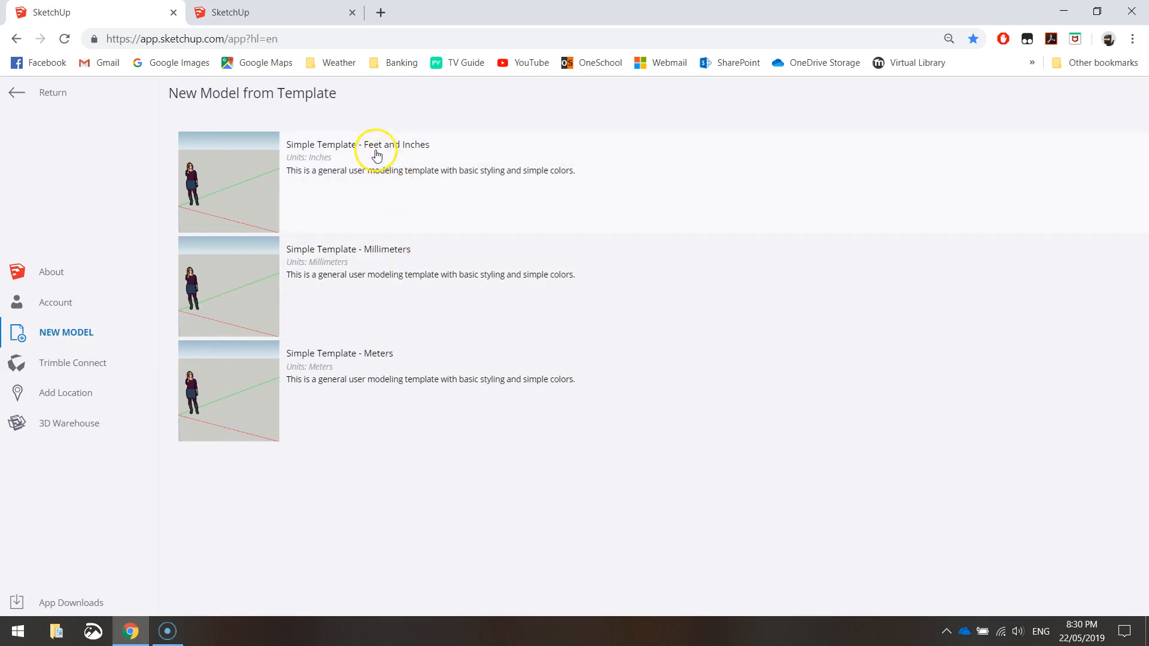
{"action": "left_click", "coordinate": [484, 172]}
{"action": "left_click", "coordinate": [16, 95]}
Switch to the blank model in the other SketchUp browser tab and delete the default person figure
{"action": "left_click", "coordinate": [242, 8]}
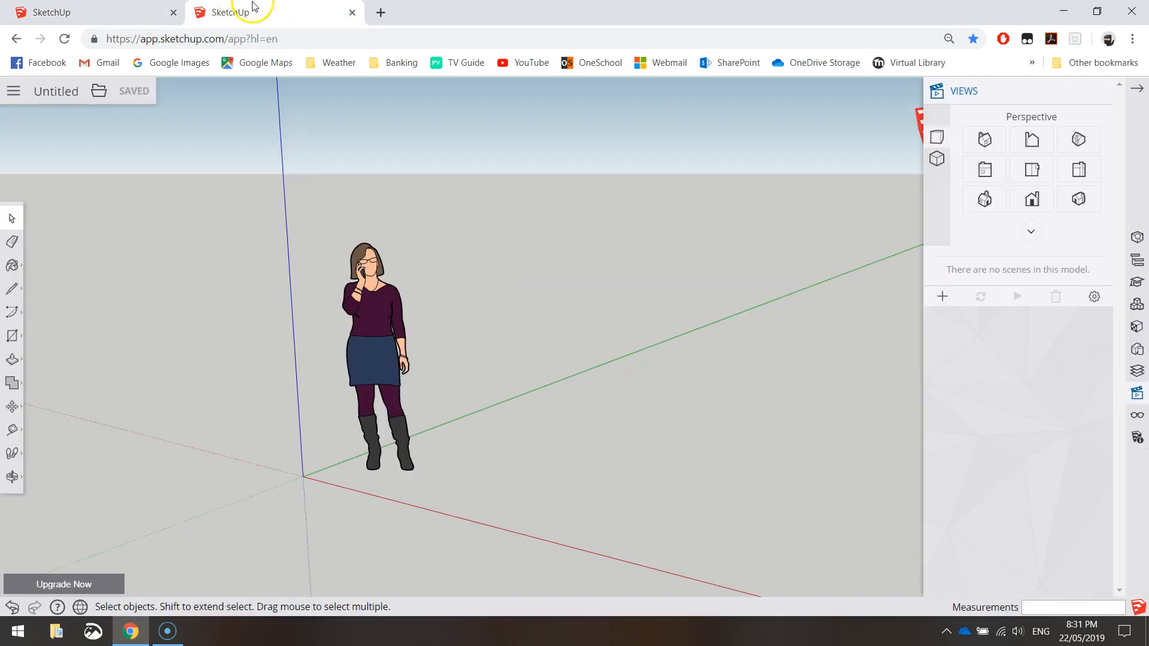
{"action": "left_click", "coordinate": [1139, 90]}
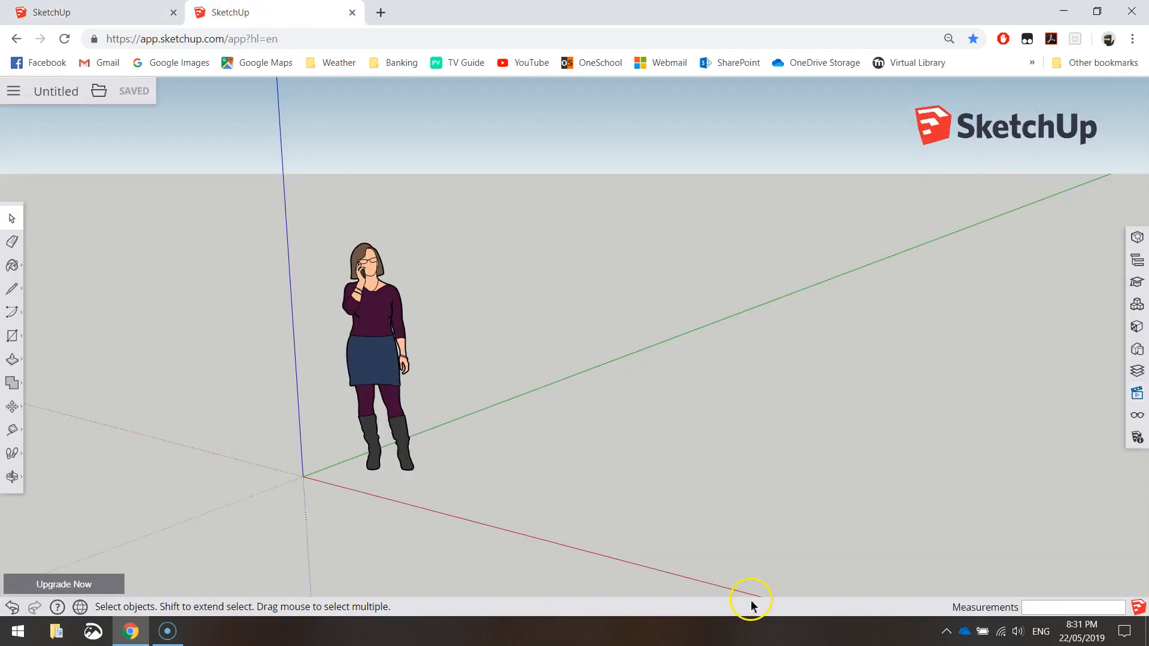
{"action": "left_click", "coordinate": [373, 351]}
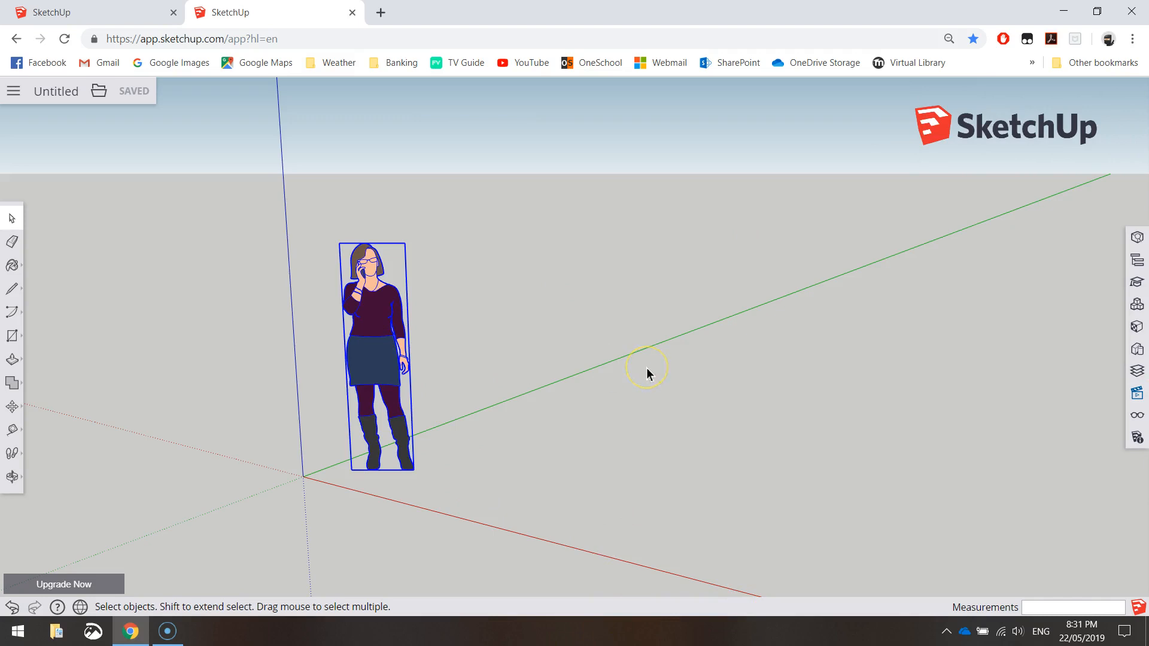
{"action": "key", "text": "Delete"}
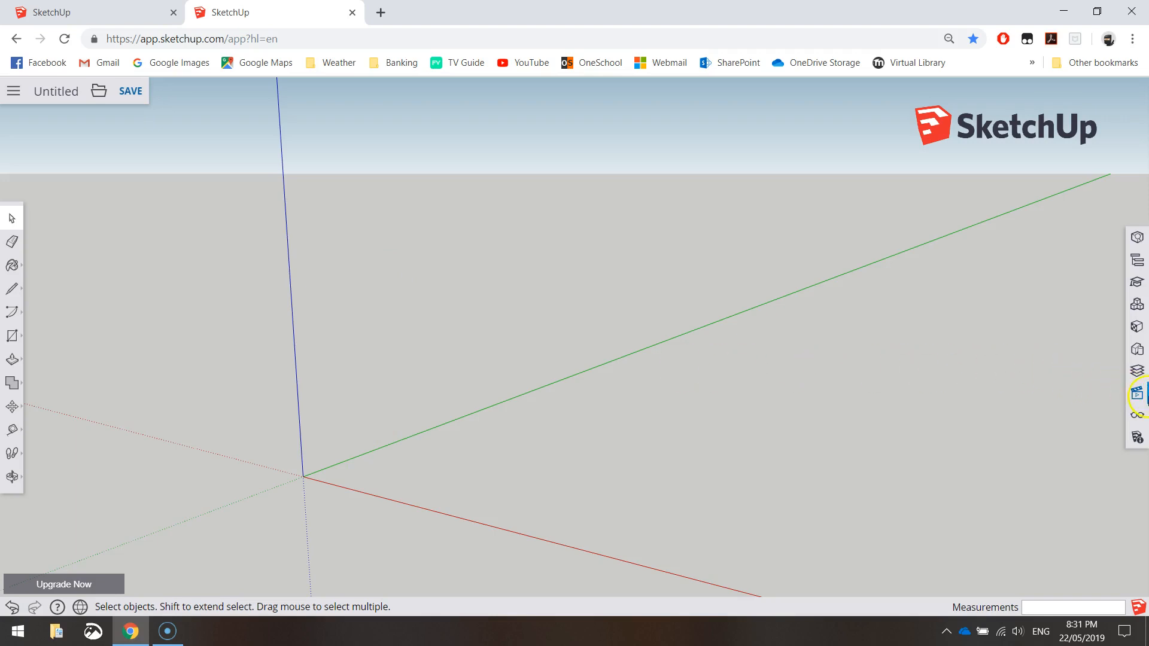
Set the camera to the standard front view
{"action": "left_click", "coordinate": [1136, 393]}
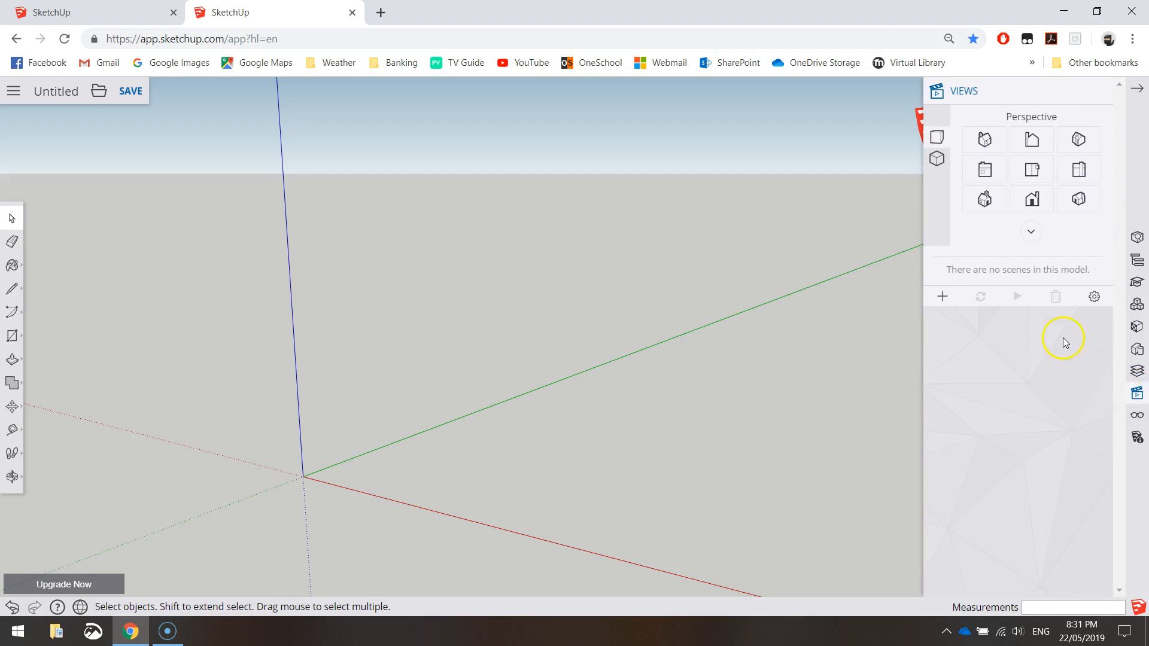
{"action": "left_click", "coordinate": [1034, 201]}
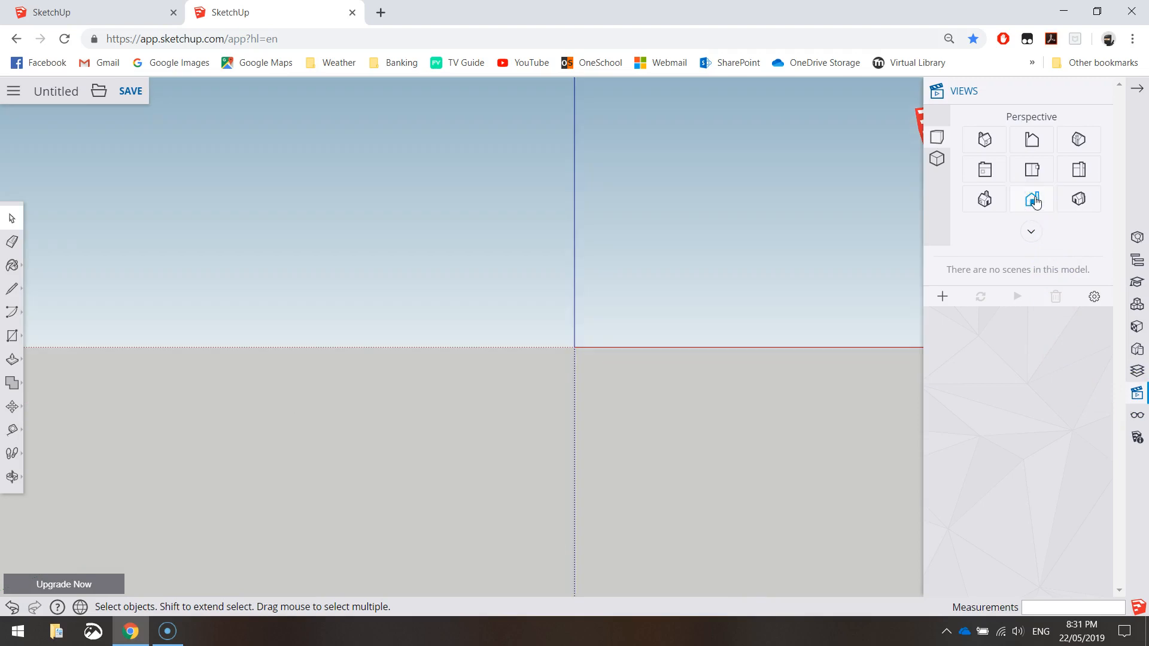
{"action": "left_click", "coordinate": [1136, 89]}
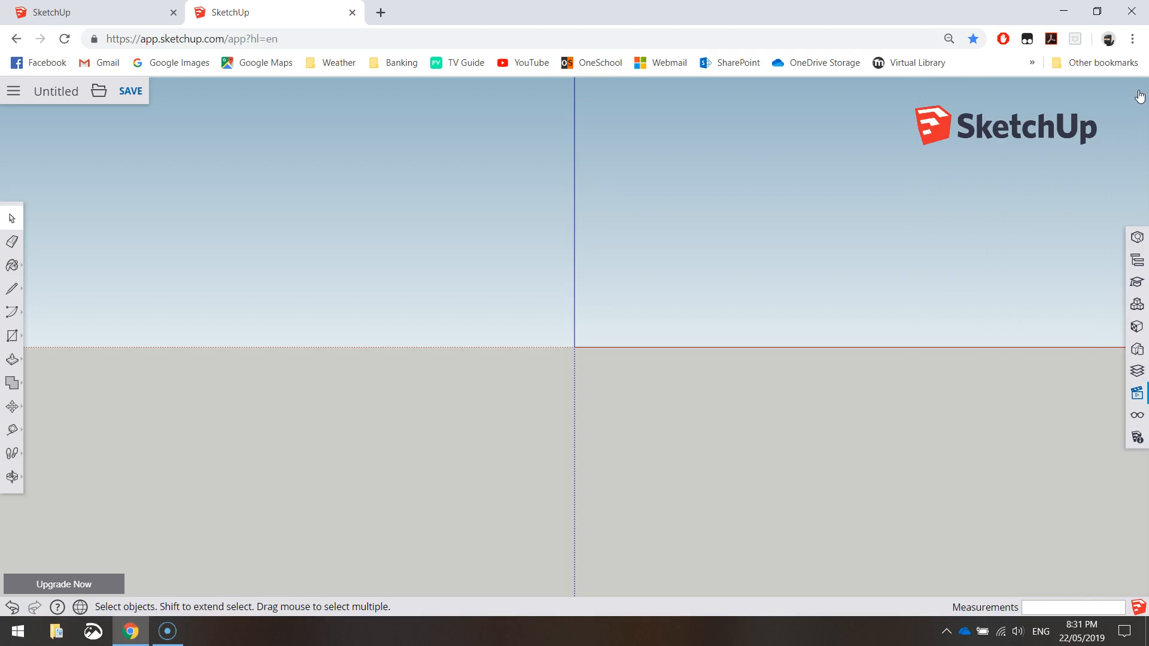
Draw a vertical 140 x 350 mm rectangle with its first corner at the origin
{"action": "left_click", "coordinate": [12, 339]}
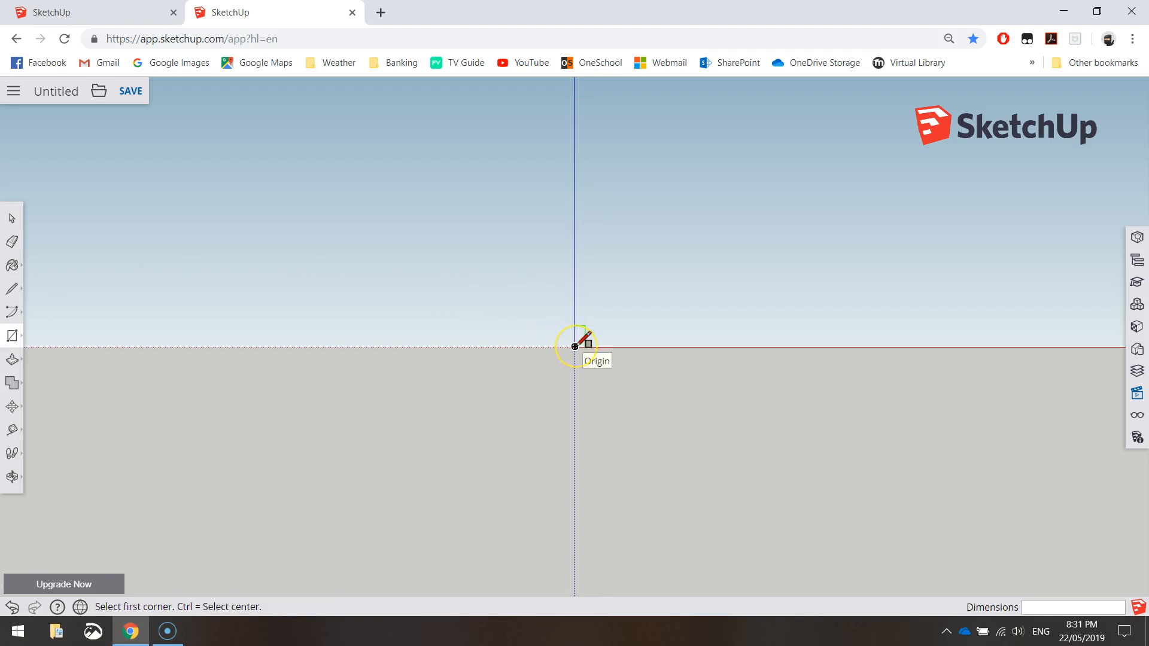
{"action": "left_click_drag", "start_coordinate": [574, 347], "coordinate": [1023, 611]}
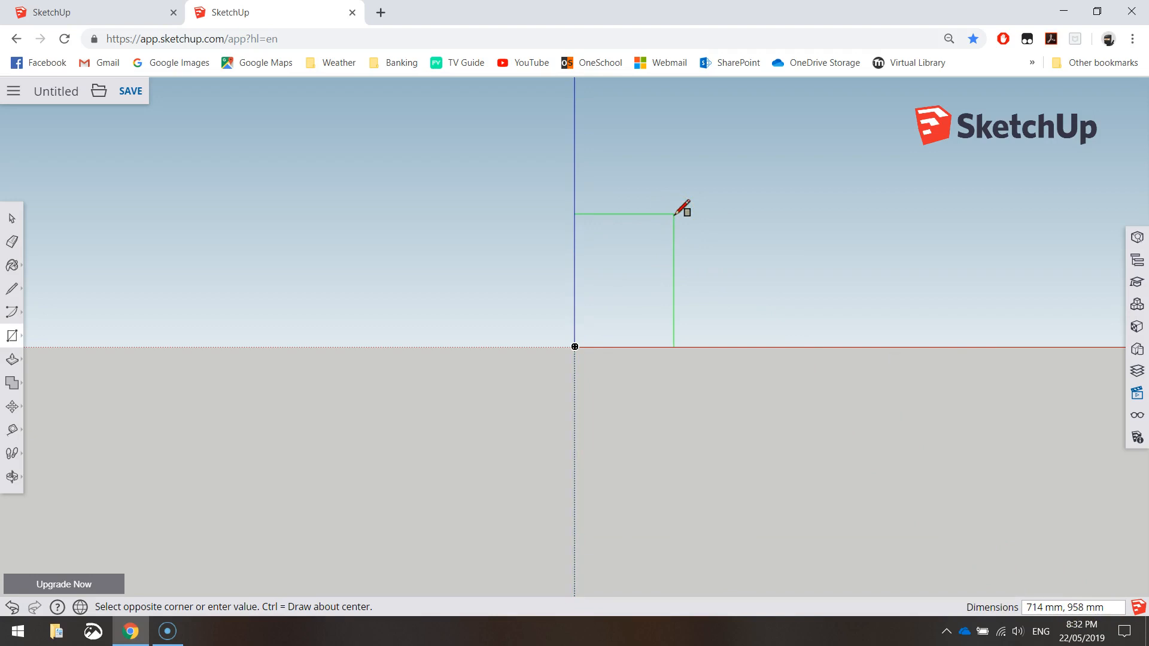
{"action": "type", "text": "140, 350"}
{"action": "key", "text": "Return"}
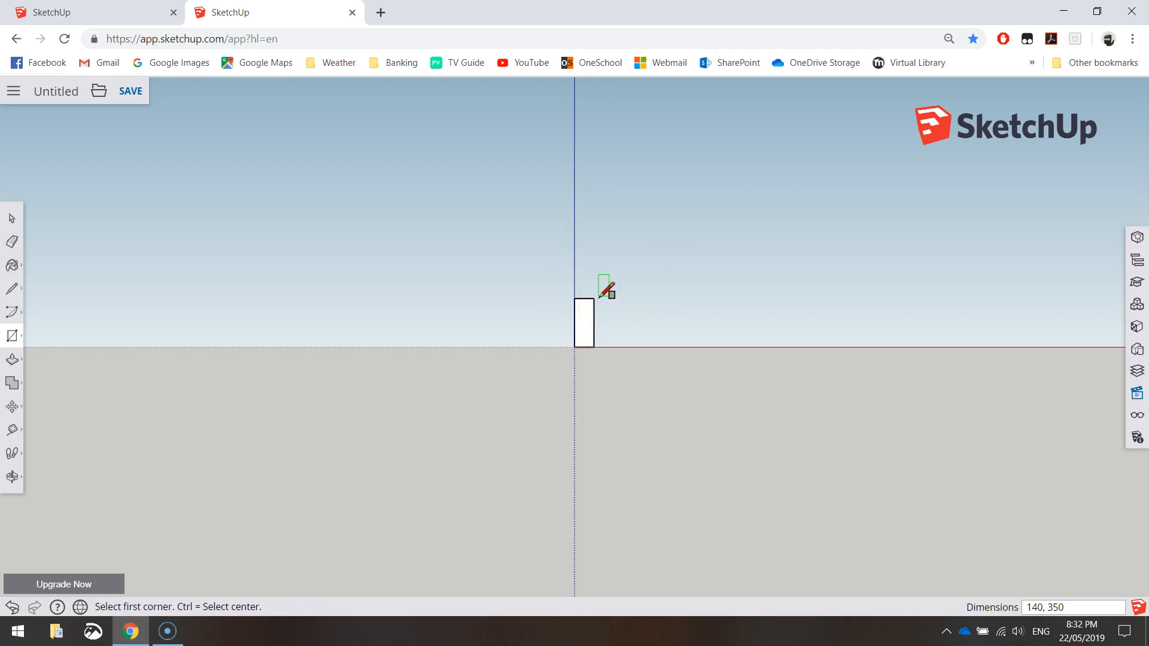
Push/Pull the back face of the rectangle outward by 7 mm to make a thin panel
{"action": "scroll", "coordinate": [587, 329], "scroll_direction": "up", "scroll_amount": 4}
{"action": "scroll", "coordinate": [591, 317], "scroll_direction": "up", "scroll_amount": 3}
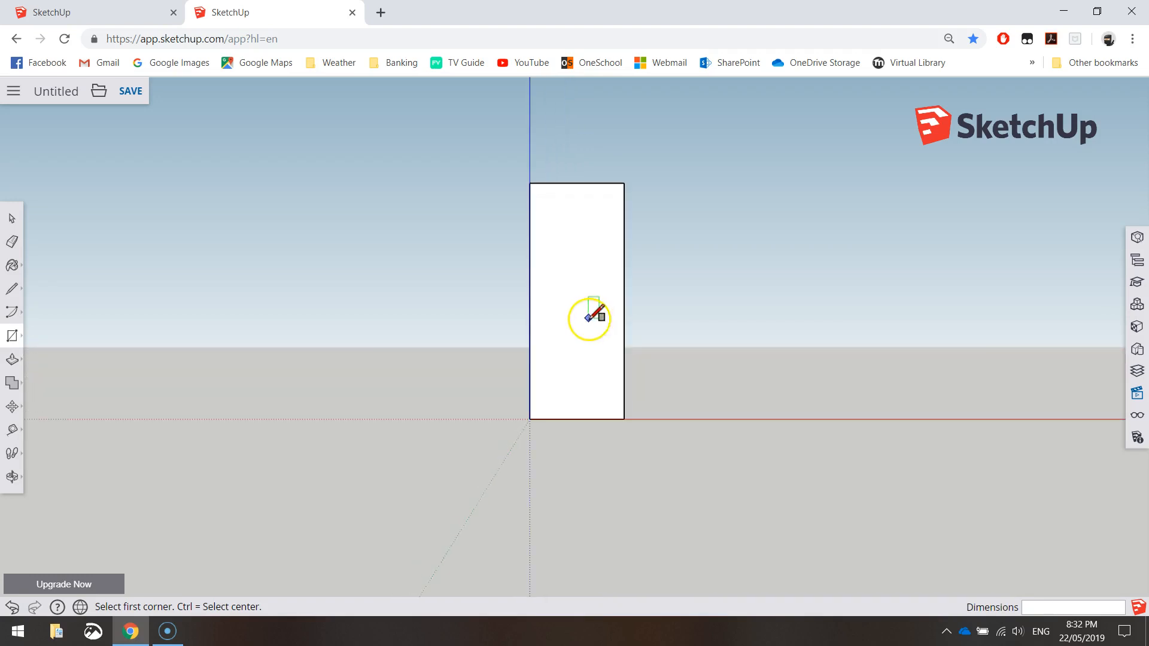
{"action": "scroll", "coordinate": [609, 244], "scroll_direction": "up", "scroll_amount": 2}
{"action": "scroll", "coordinate": [609, 244], "scroll_direction": "up", "scroll_amount": 1}
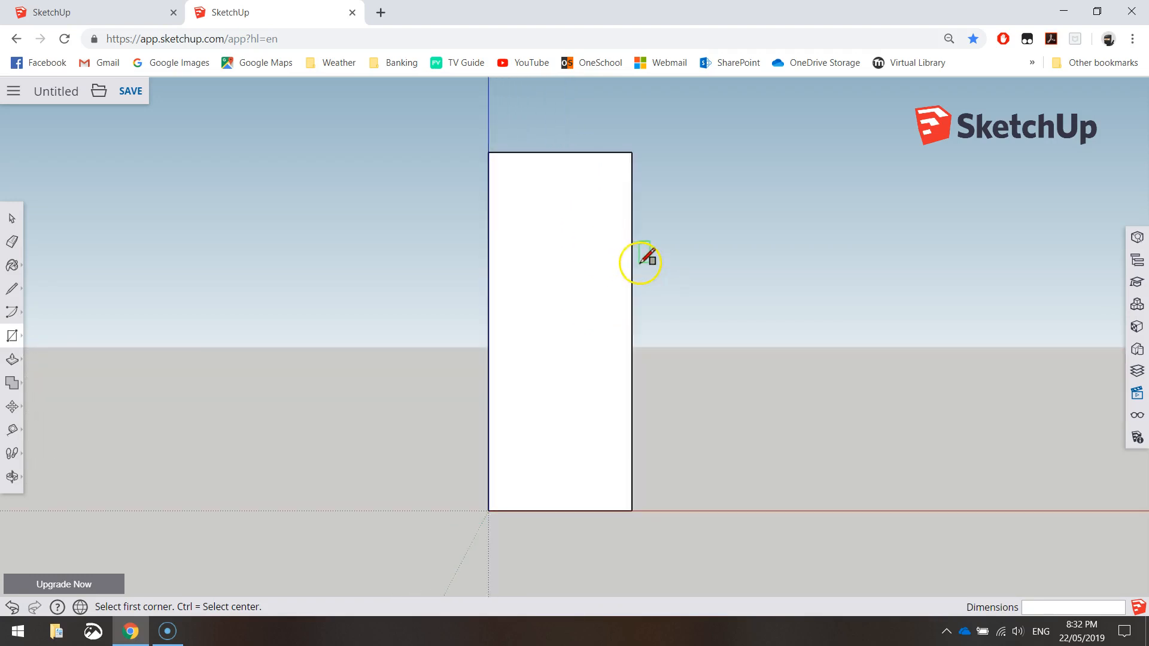
{"action": "left_click", "coordinate": [12, 477]}
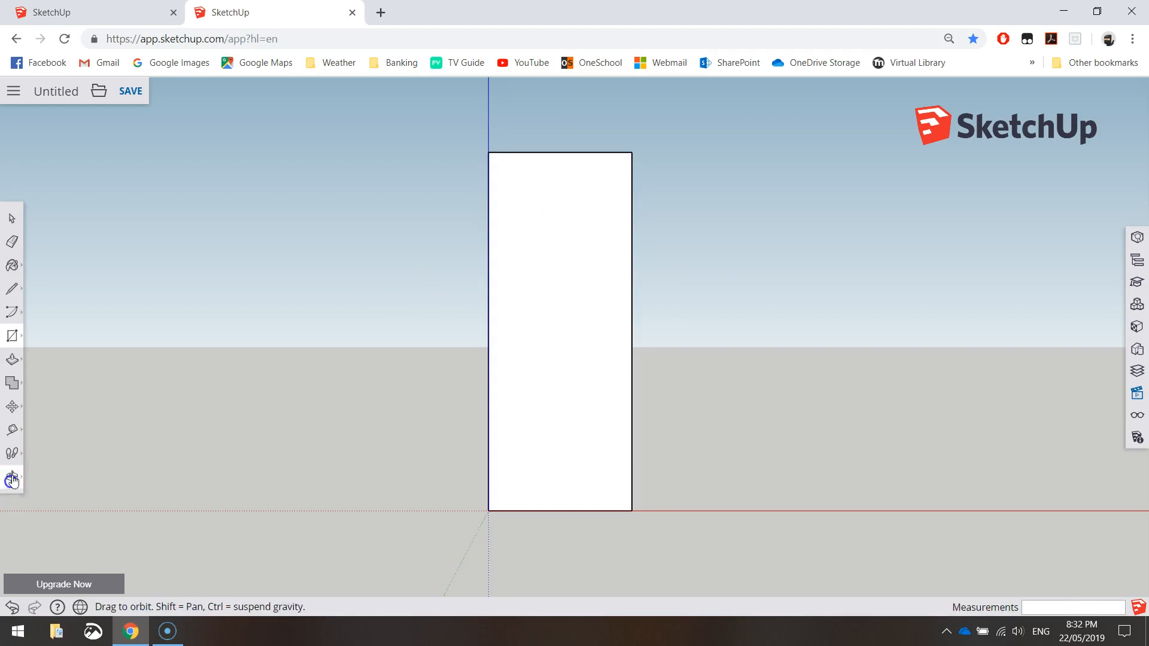
{"action": "left_click_drag", "start_coordinate": [676, 388], "coordinate": [434, 435]}
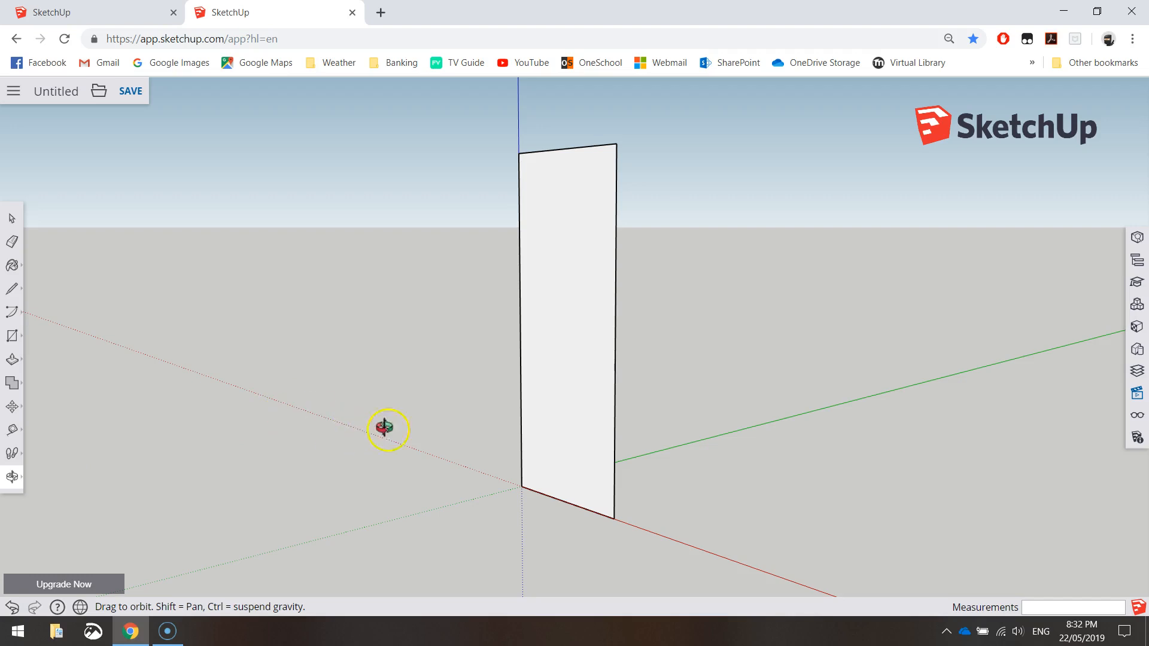
{"action": "left_click_drag", "start_coordinate": [690, 403], "coordinate": [227, 410]}
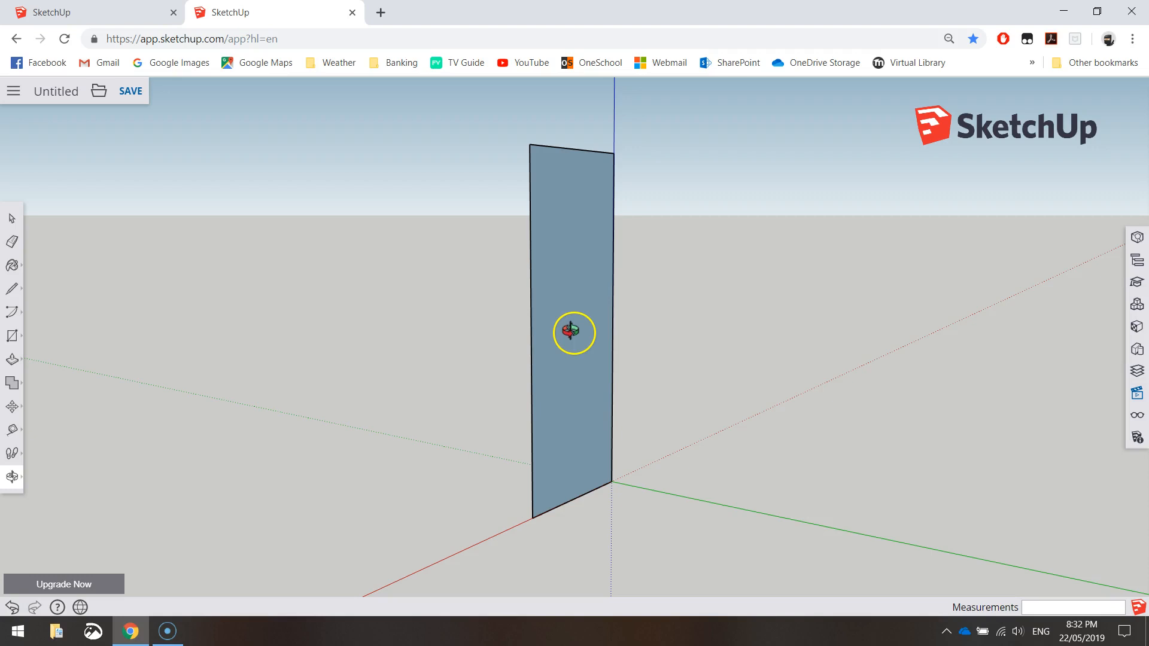
{"action": "left_click", "coordinate": [12, 359]}
{"action": "left_click", "coordinate": [46, 333]}
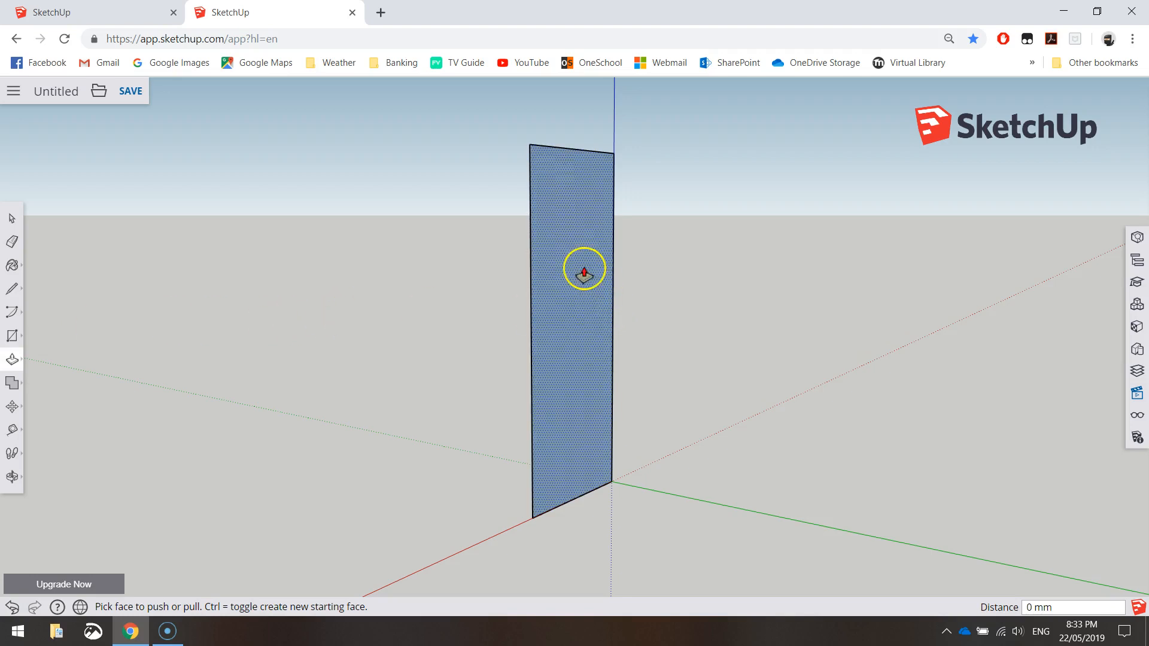
{"action": "left_click_drag", "start_coordinate": [570, 252], "coordinate": [631, 308]}
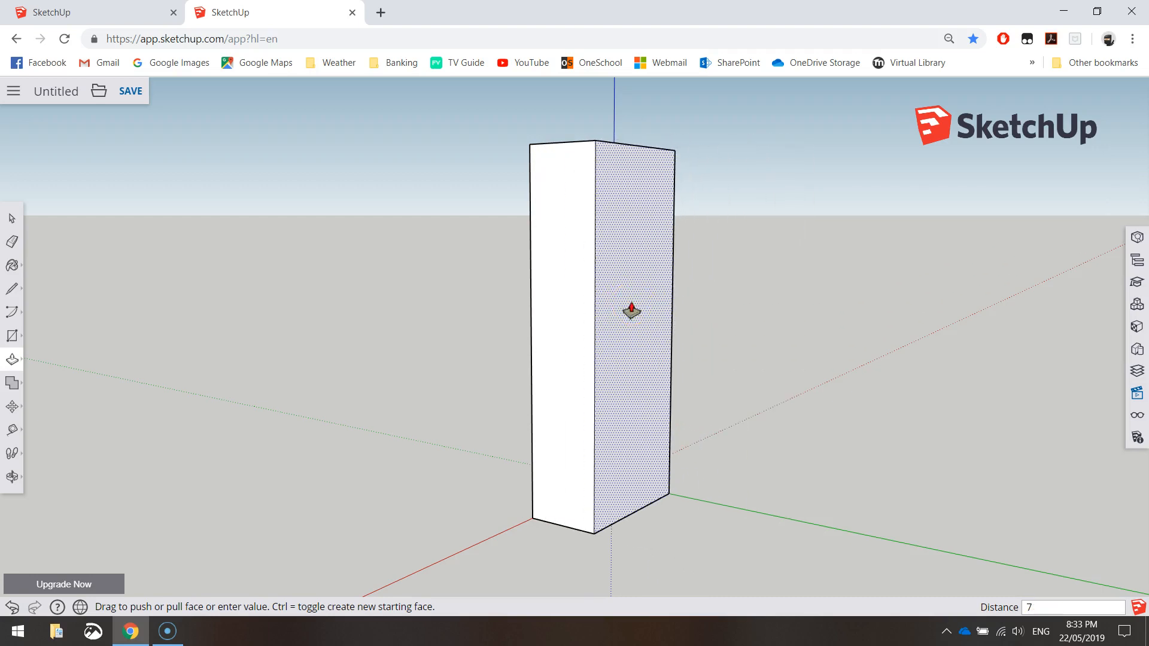
{"action": "key", "text": "Return"}
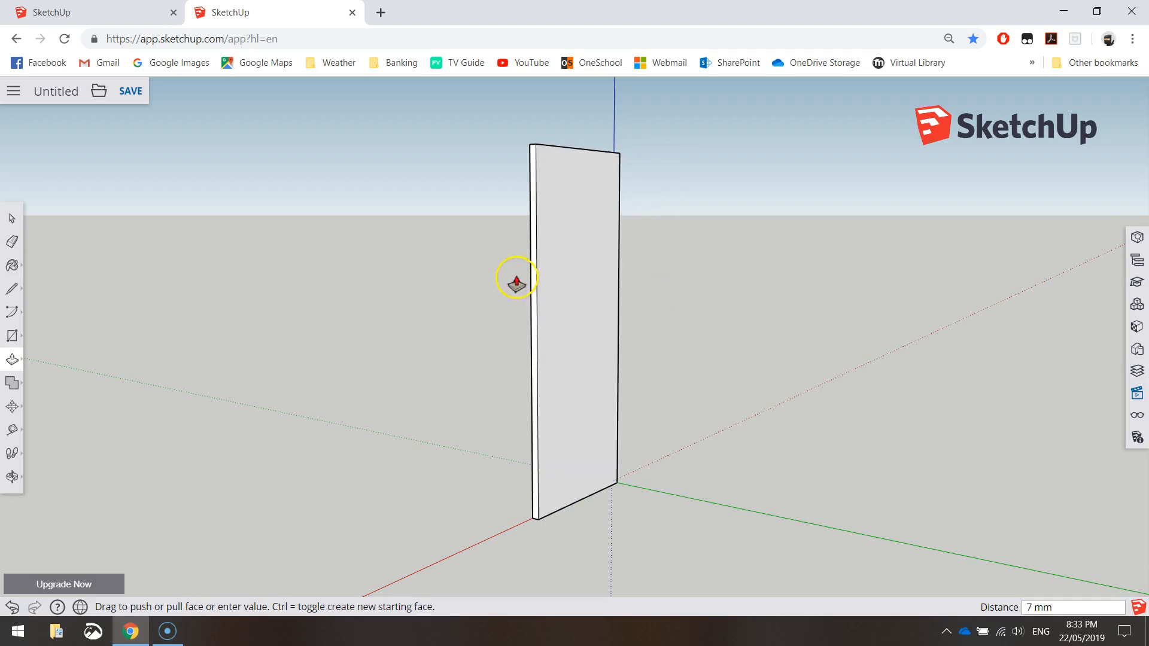
Make the whole thin panel, with all its faces and edges, into a component named BackWall
{"action": "left_click", "coordinate": [12, 219]}
{"action": "middle_click_drag", "start_coordinate": [403, 341], "coordinate": [867, 359]}
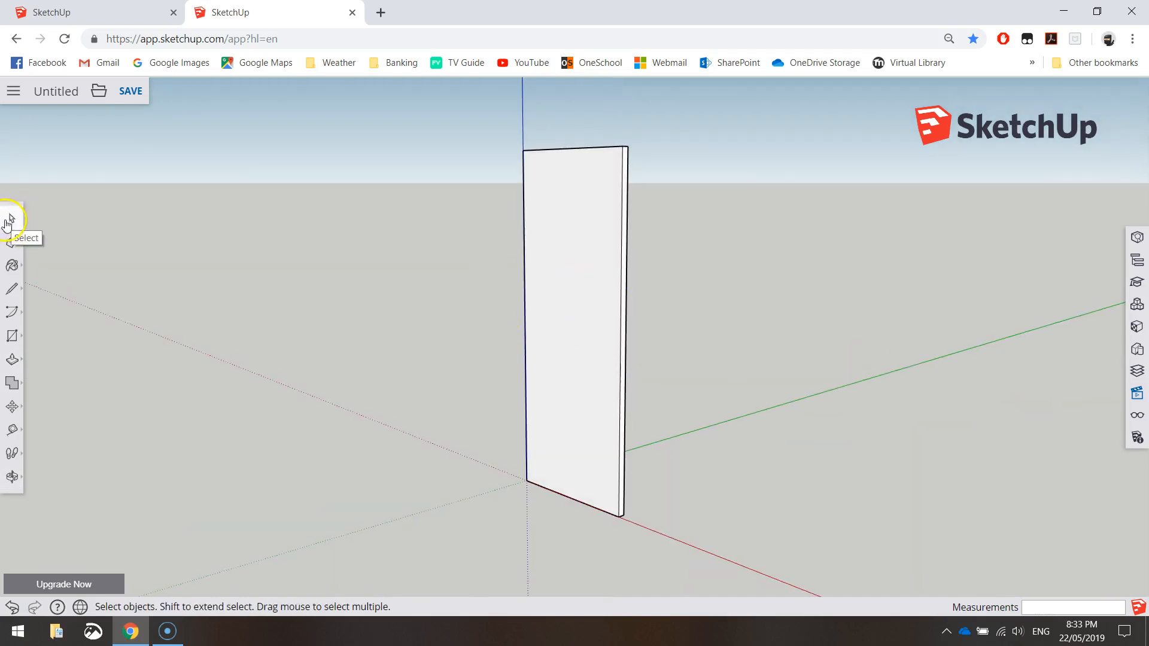
{"action": "triple_click", "coordinate": [583, 269]}
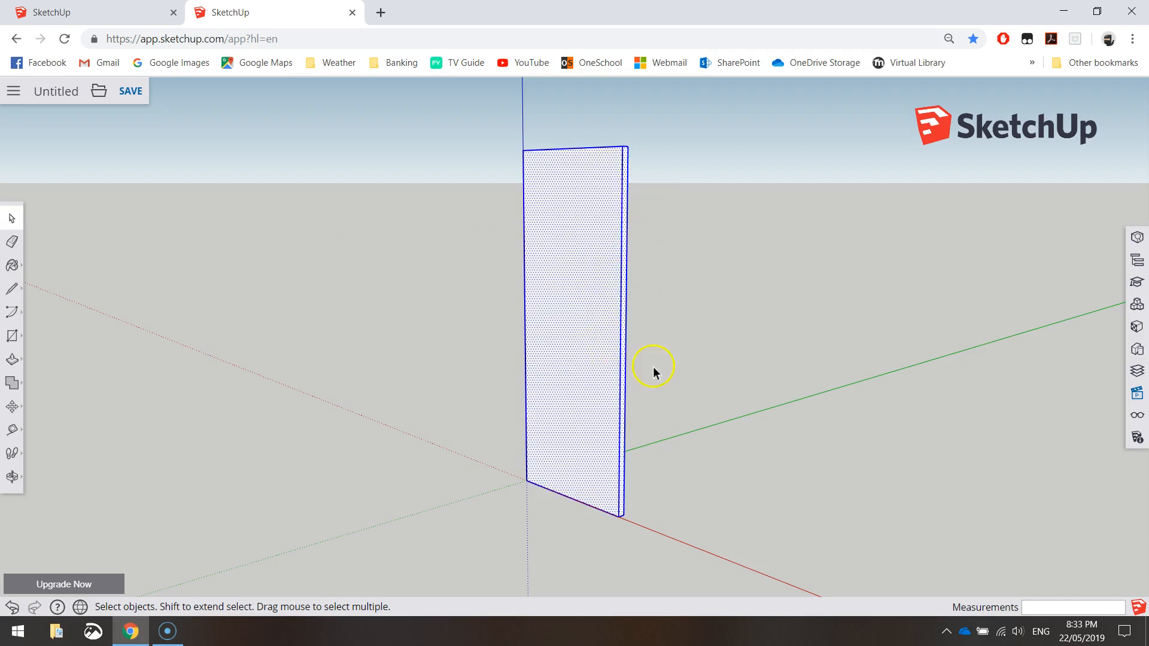
{"action": "key", "text": "o"}
{"action": "left_click_drag", "start_coordinate": [744, 359], "coordinate": [623, 310]}
{"action": "key", "text": "space"}
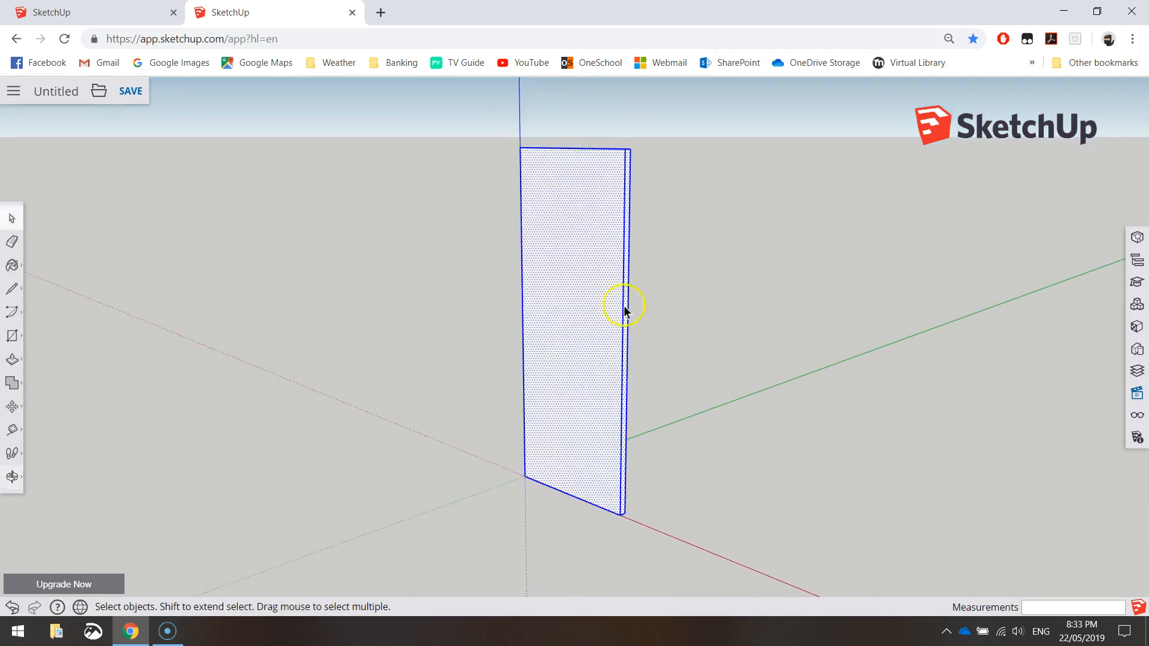
{"action": "right_click", "coordinate": [579, 261]}
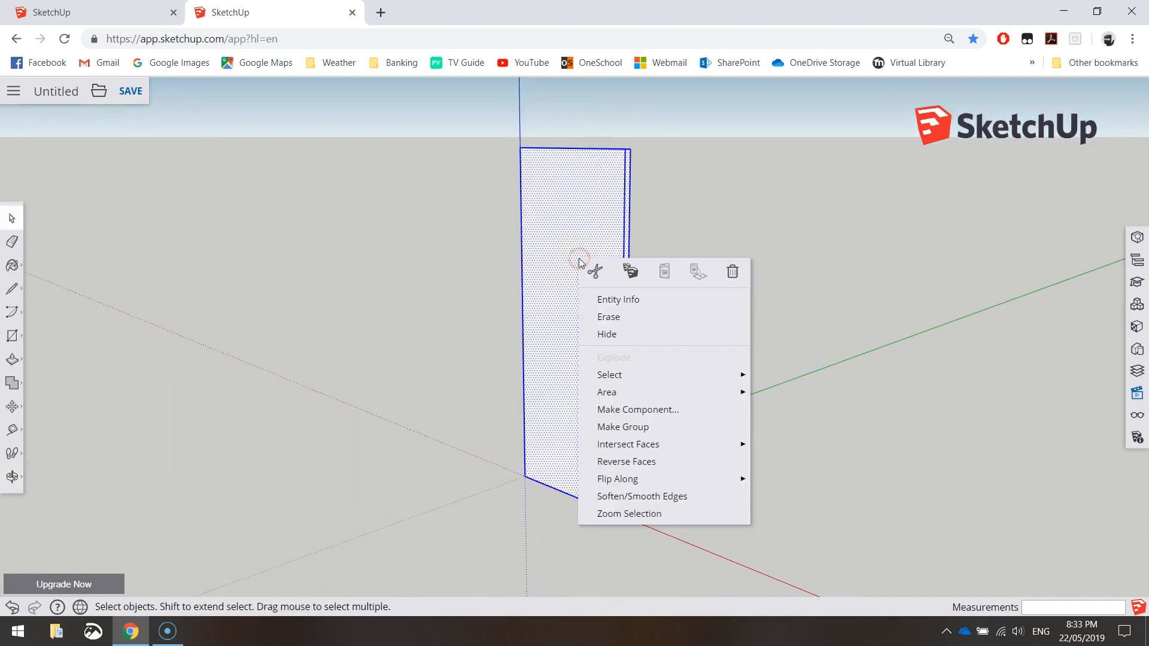
{"action": "left_click", "coordinate": [655, 410]}
{"action": "type", "text": "BackWall"}
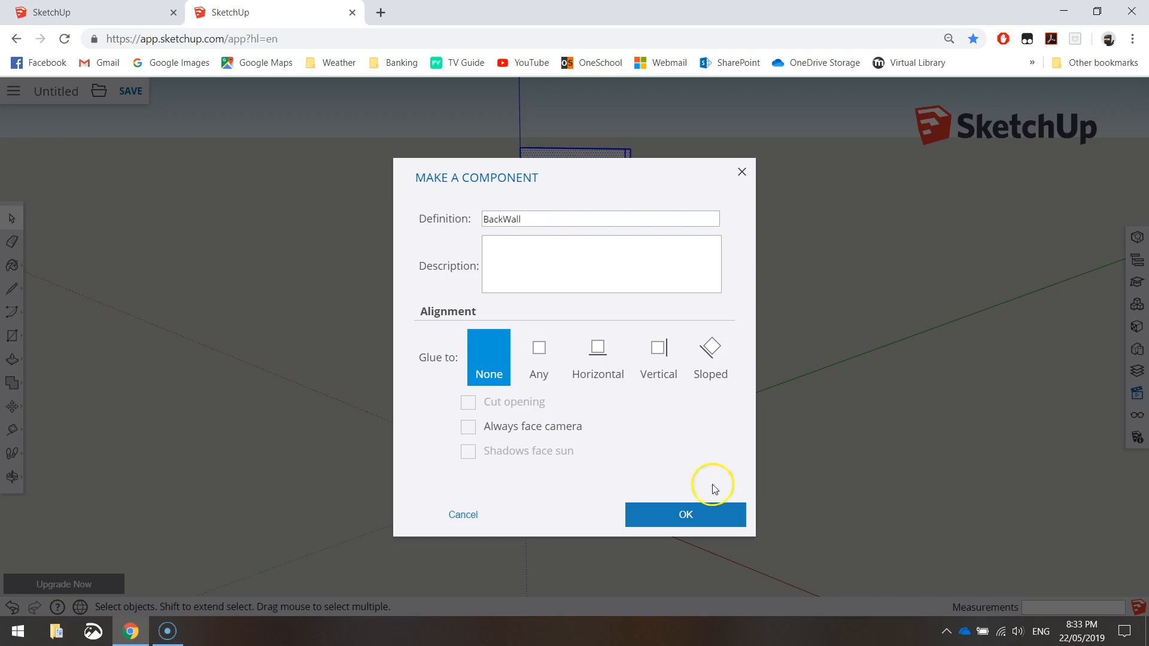
{"action": "left_click", "coordinate": [680, 508]}
Set the camera to the standard front view facing the BackWall component
{"action": "key", "text": "o"}
{"action": "left_click_drag", "start_coordinate": [628, 505], "coordinate": [568, 507]}
{"action": "key", "text": "space"}
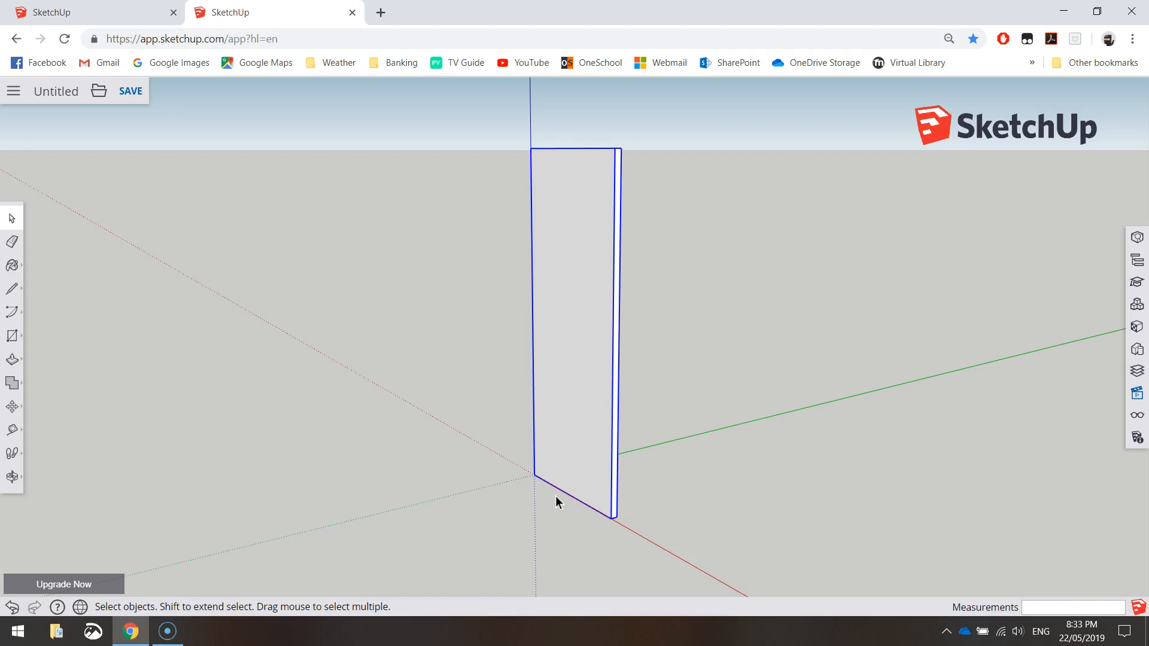
{"action": "middle_click_drag", "start_coordinate": [534, 494], "coordinate": [873, 466]}
{"action": "left_click", "coordinate": [1122, 409]}
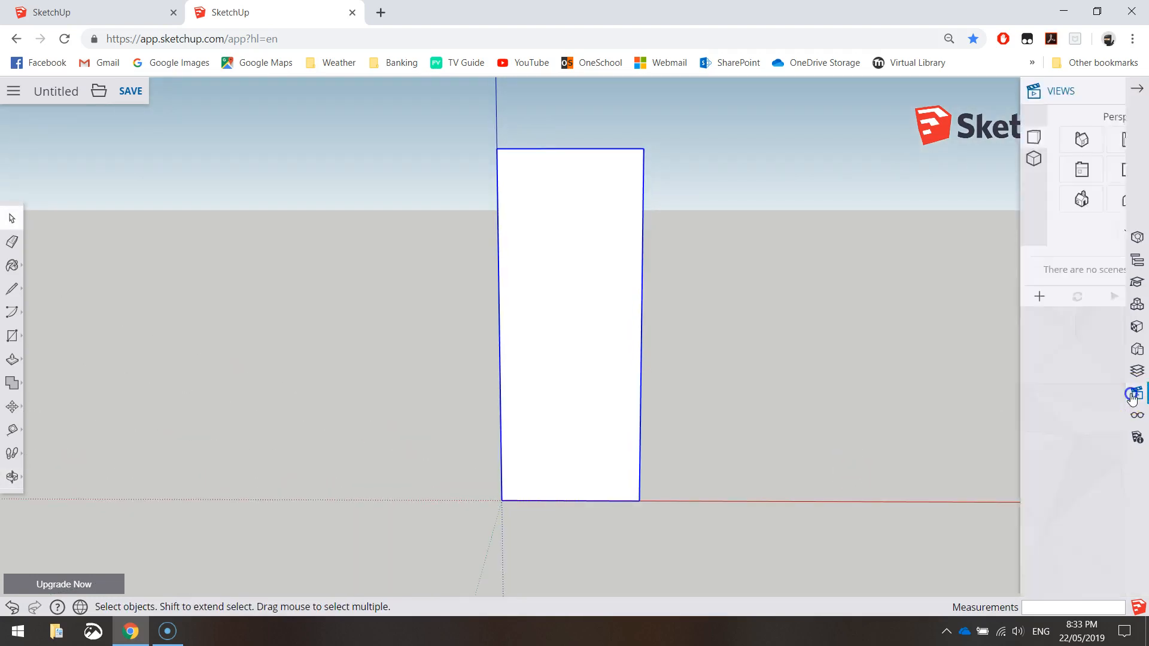
{"action": "left_click", "coordinate": [1033, 202]}
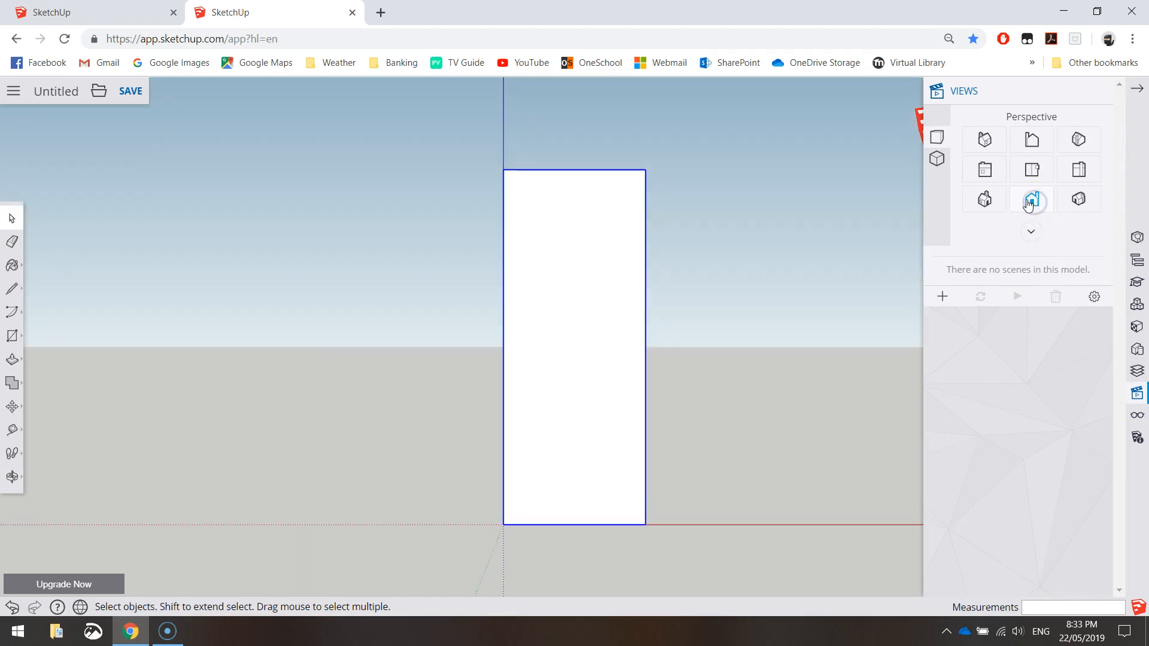
{"action": "left_click", "coordinate": [1137, 89]}
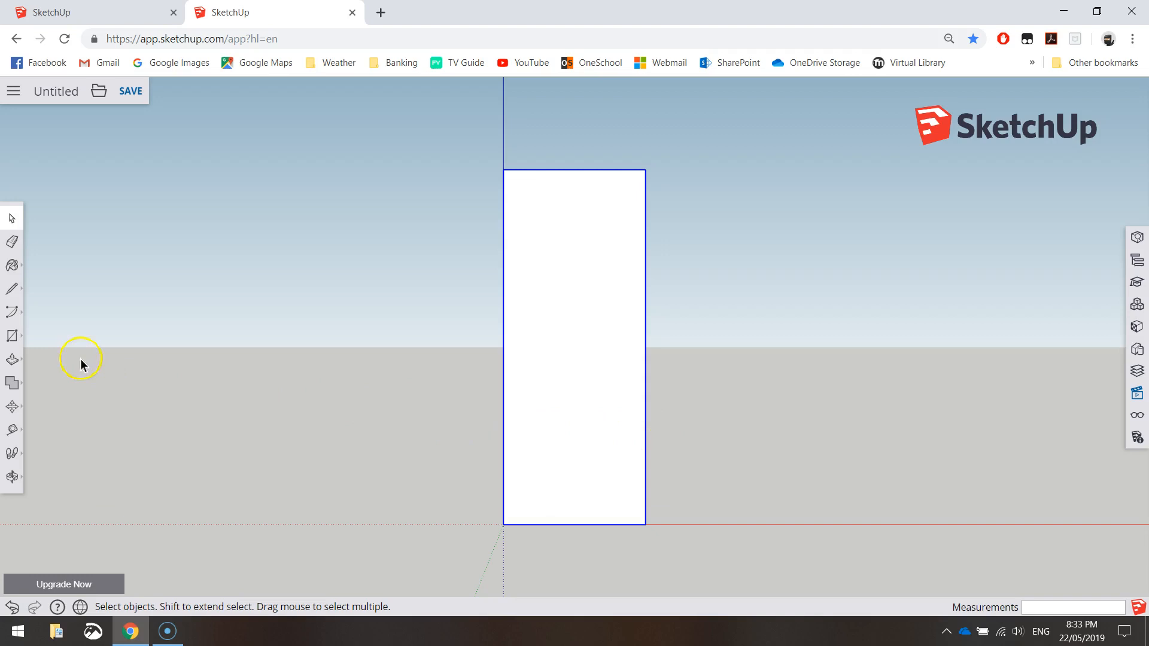
Draw a rectangle 115 mm wide and 285 mm high on the front of BackWall, with its first corner at the origin
{"action": "left_click", "coordinate": [13, 339]}
{"action": "left_click", "coordinate": [44, 284]}
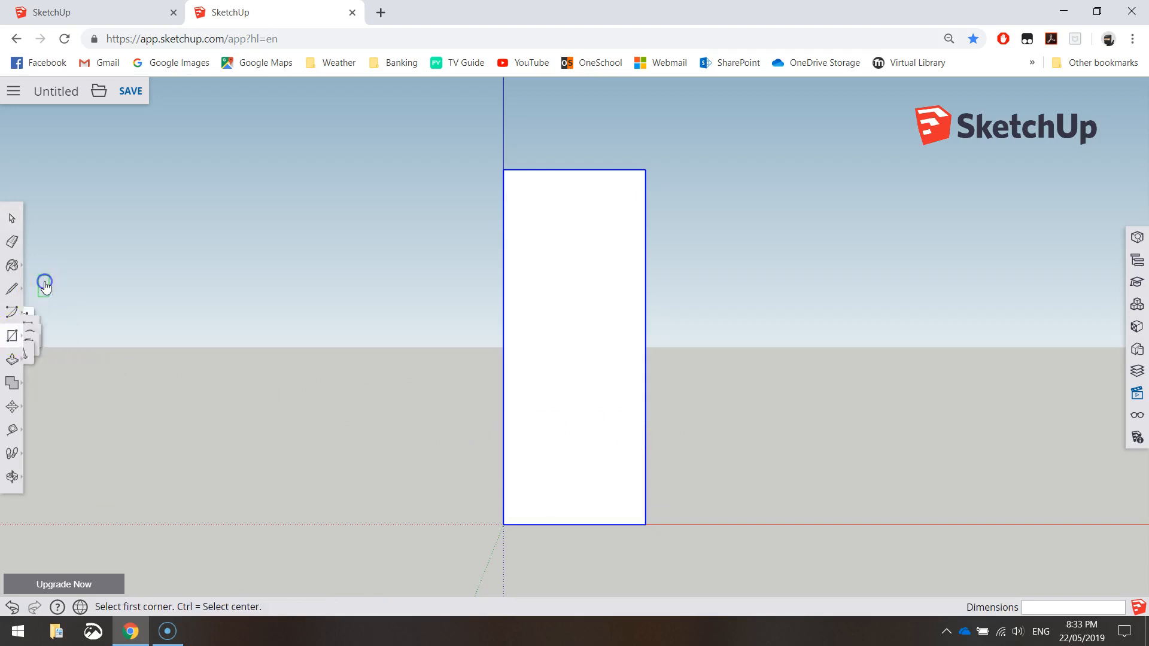
{"action": "left_click", "coordinate": [503, 524]}
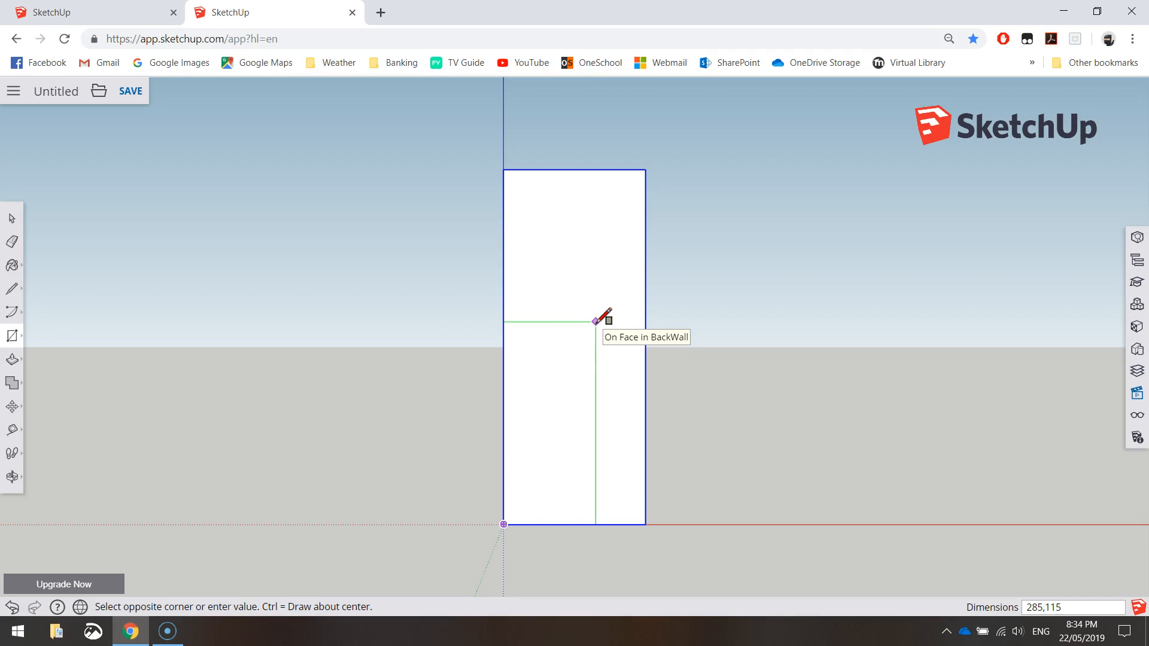
{"action": "key", "text": "Return"}
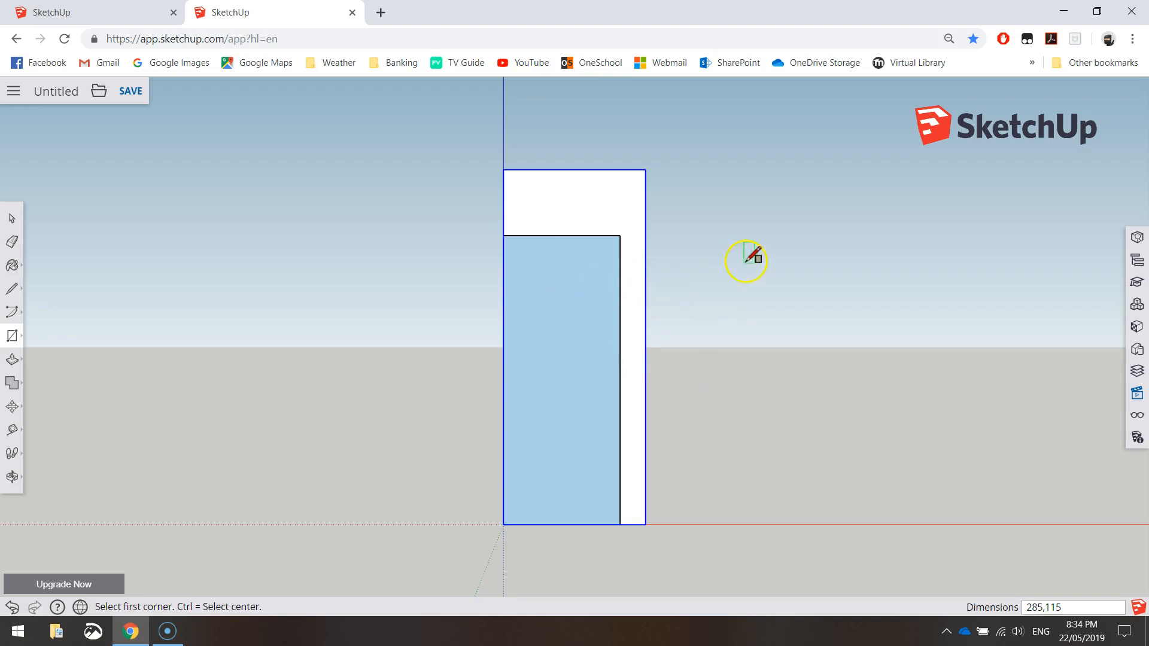
Push/Pull the new 115 x 285 mm rectangle outward from BackWall by 1 mm
{"action": "middle_click_drag", "start_coordinate": [785, 320], "coordinate": [229, 368]}
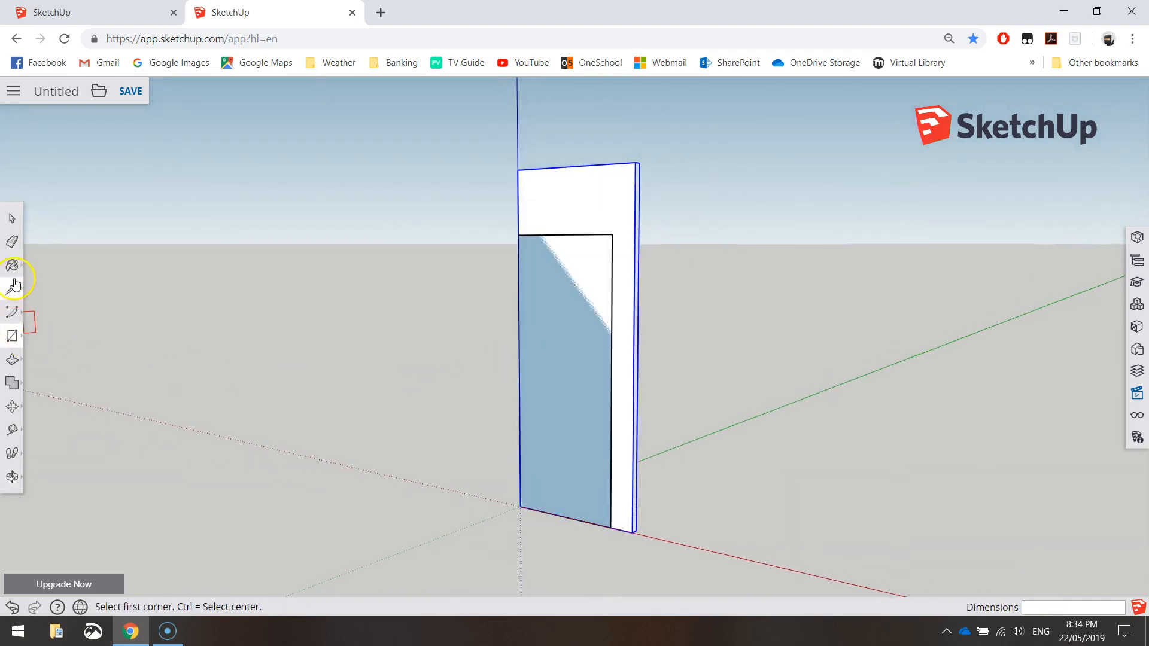
{"action": "left_click", "coordinate": [12, 359]}
{"action": "mouse_move", "coordinate": [544, 358]}
{"action": "left_mouse_down"}
{"action": "mouse_move", "coordinate": [569, 362]}
{"action": "mouse_move", "coordinate": [546, 377]}
{"action": "left_mouse_up"}
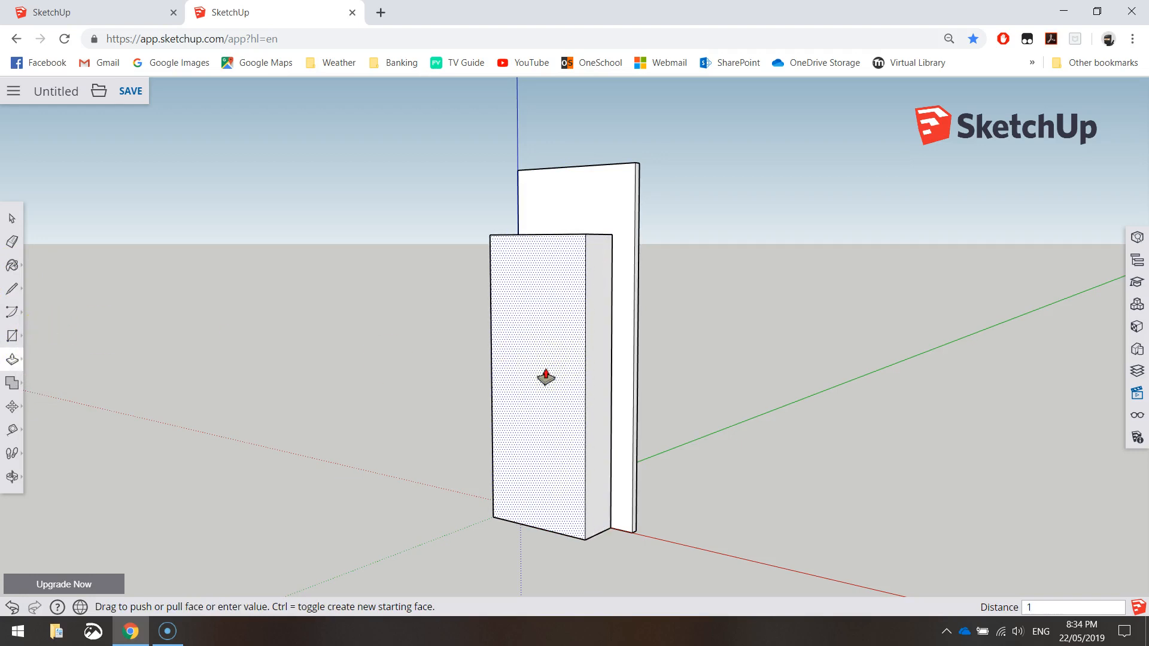
{"action": "key", "text": "Return"}
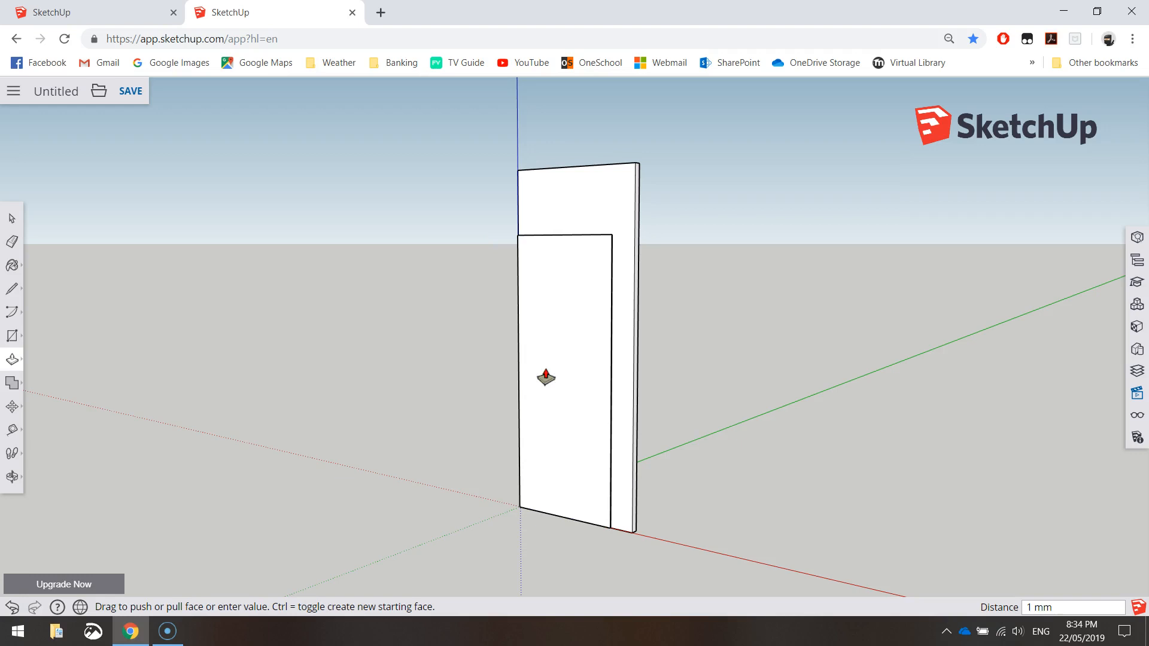
Make the entire 1 mm thick sheet on the front of BackWall into a component named Mesh
{"action": "scroll", "coordinate": [626, 339], "scroll_direction": "up", "scroll_amount": 5}
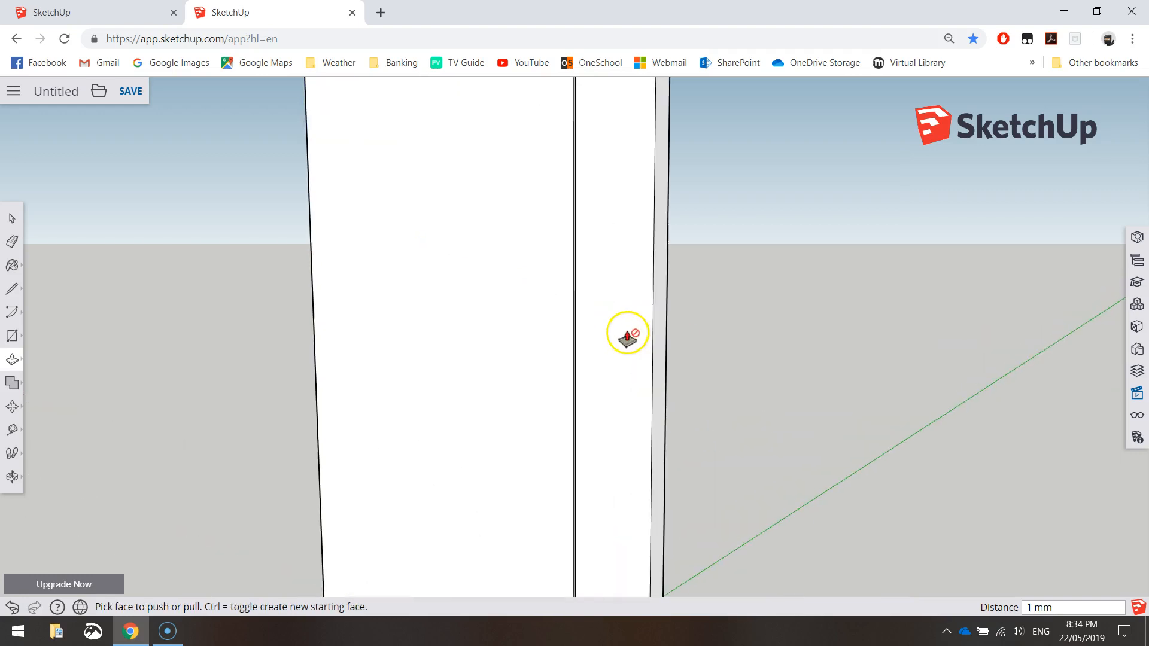
{"action": "key", "text": "o"}
{"action": "left_click_drag", "start_coordinate": [628, 299], "coordinate": [455, 313]}
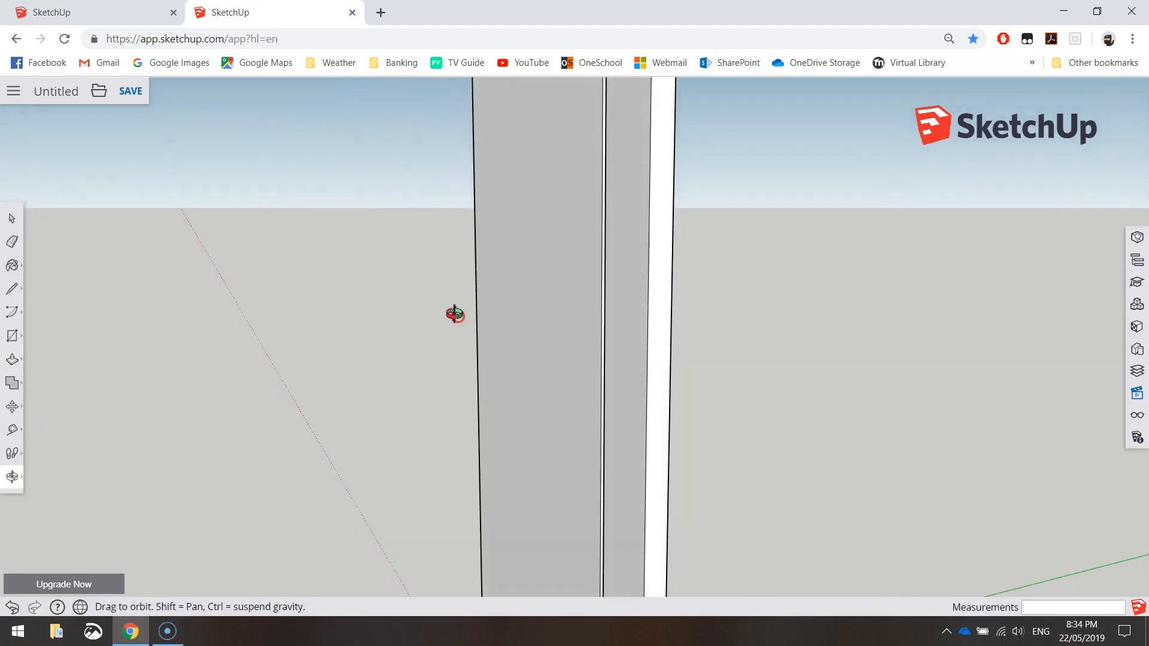
{"action": "key", "text": "p"}
{"action": "scroll", "coordinate": [602, 302], "scroll_direction": "down", "scroll_amount": 3}
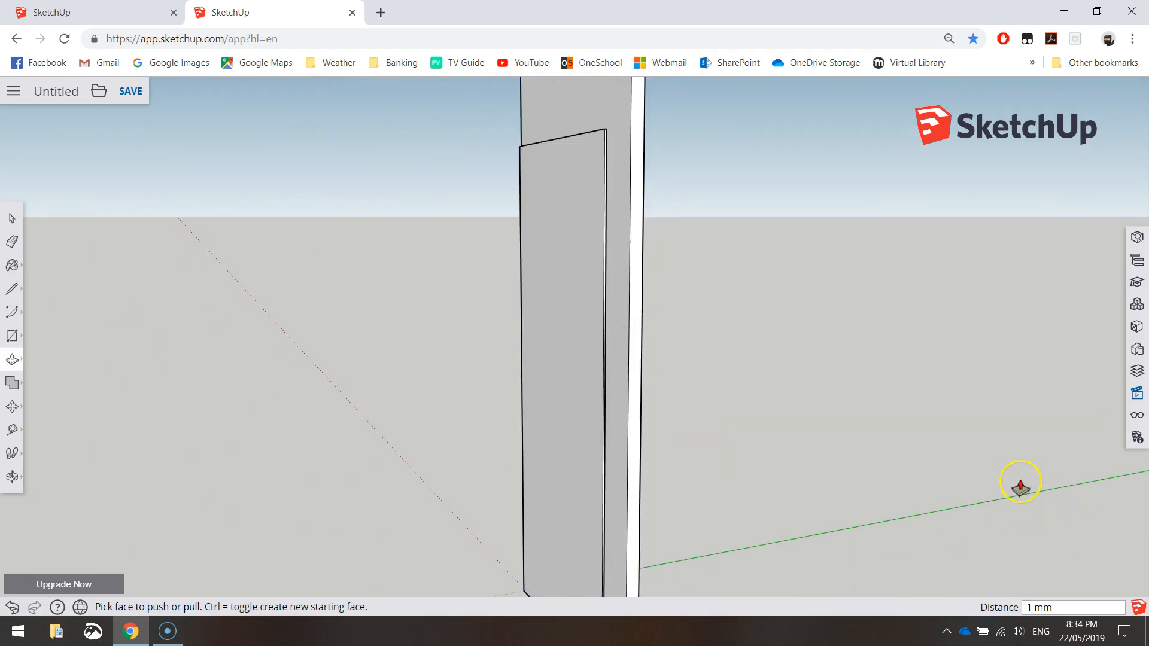
{"action": "scroll", "coordinate": [1019, 487], "scroll_direction": "down", "scroll_amount": 1}
{"action": "middle_click_drag", "start_coordinate": [808, 480], "coordinate": [886, 436]}
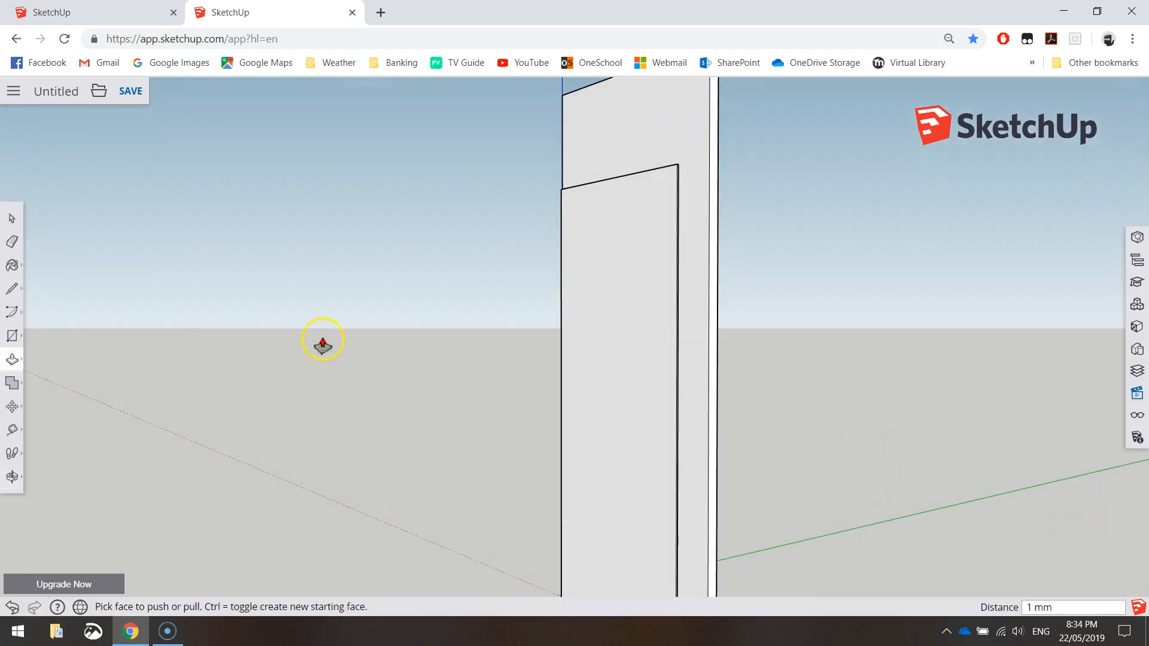
{"action": "left_click", "coordinate": [18, 226]}
{"action": "left_click", "coordinate": [630, 288]}
{"action": "double_click", "coordinate": [631, 287]}
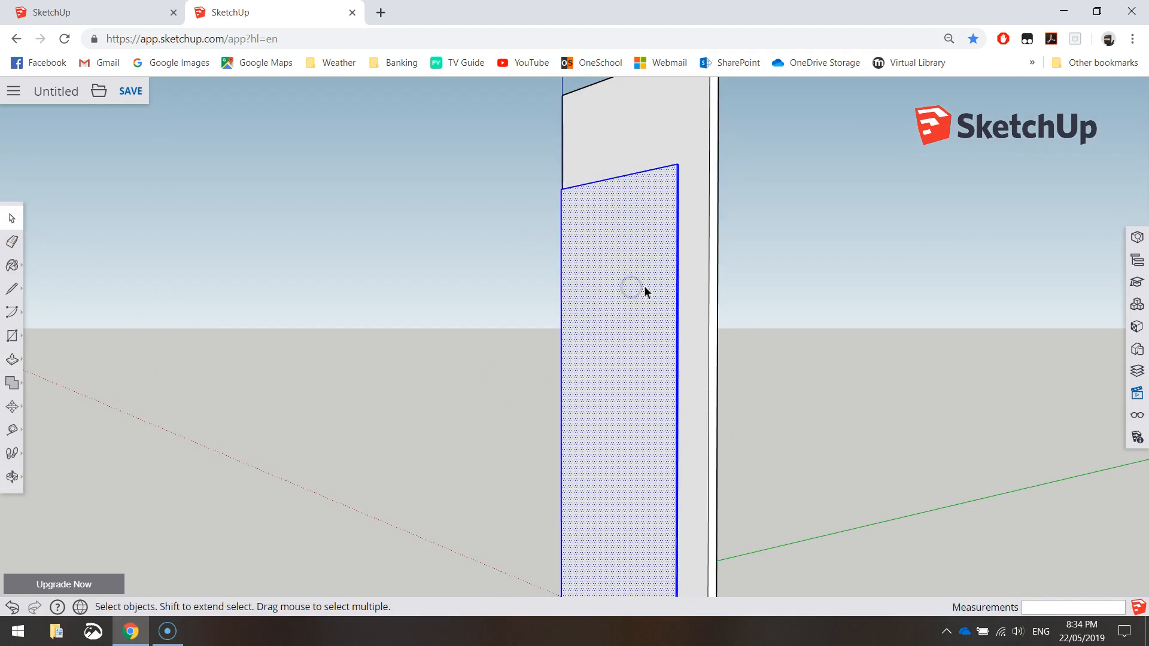
{"action": "right_click", "coordinate": [634, 256]}
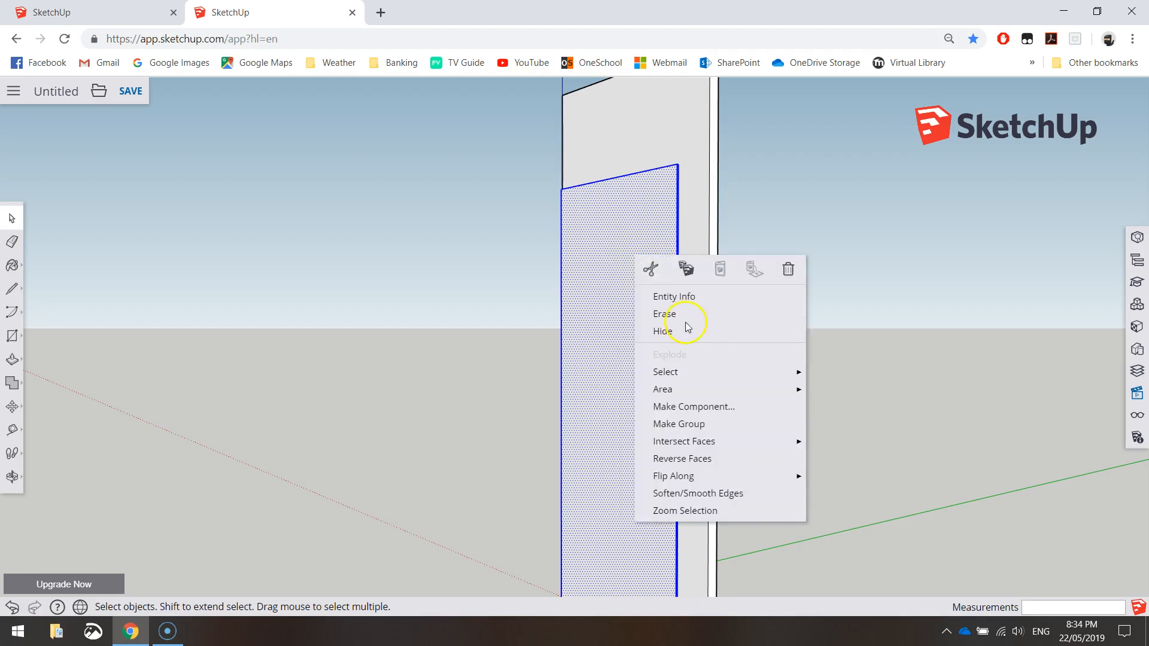
{"action": "left_click", "coordinate": [728, 402]}
{"action": "type", "text": "Mesh"}
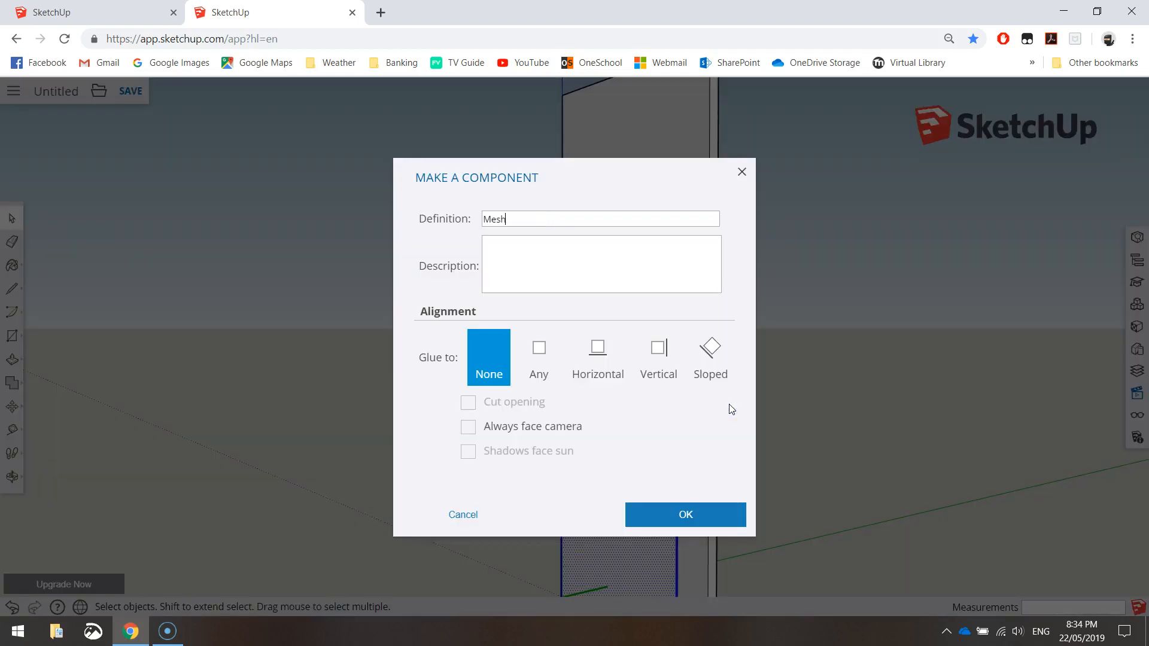
{"action": "left_click", "coordinate": [691, 517]}
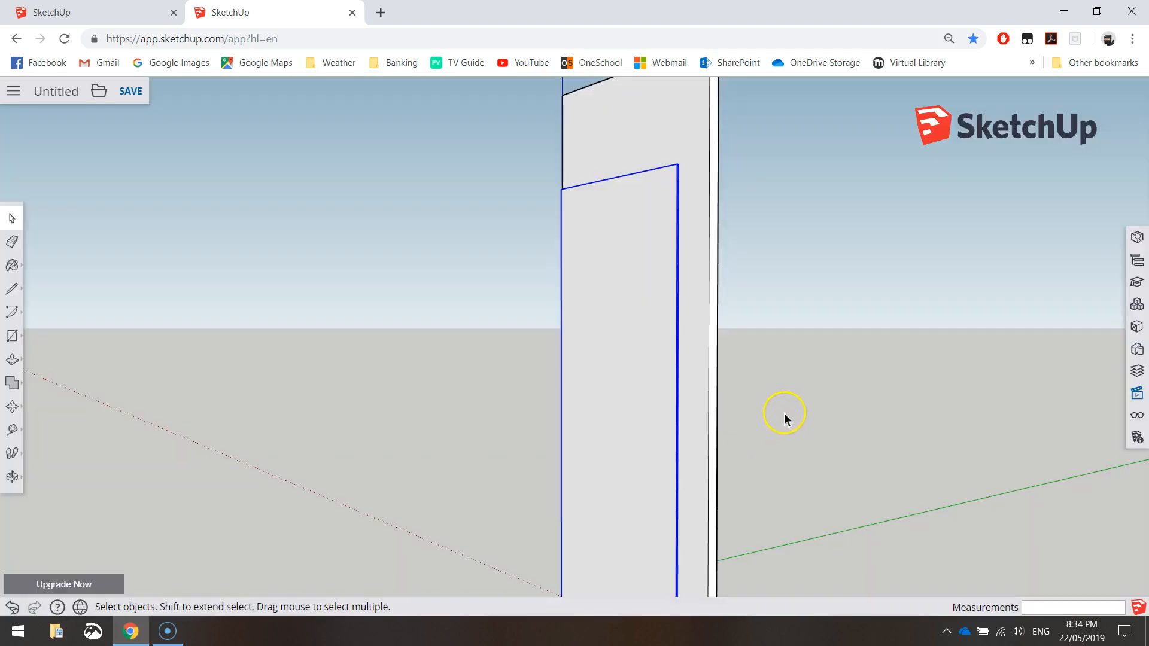
Return the camera to the standard front view with the Mesh component still selected
{"action": "key", "text": "o"}
{"action": "middle_click_drag", "start_coordinate": [808, 514], "coordinate": [942, 516]}
{"action": "scroll", "coordinate": [892, 527], "scroll_direction": "down", "scroll_amount": 1}
{"action": "key", "text": "space"}
{"action": "left_click", "coordinate": [1136, 393]}
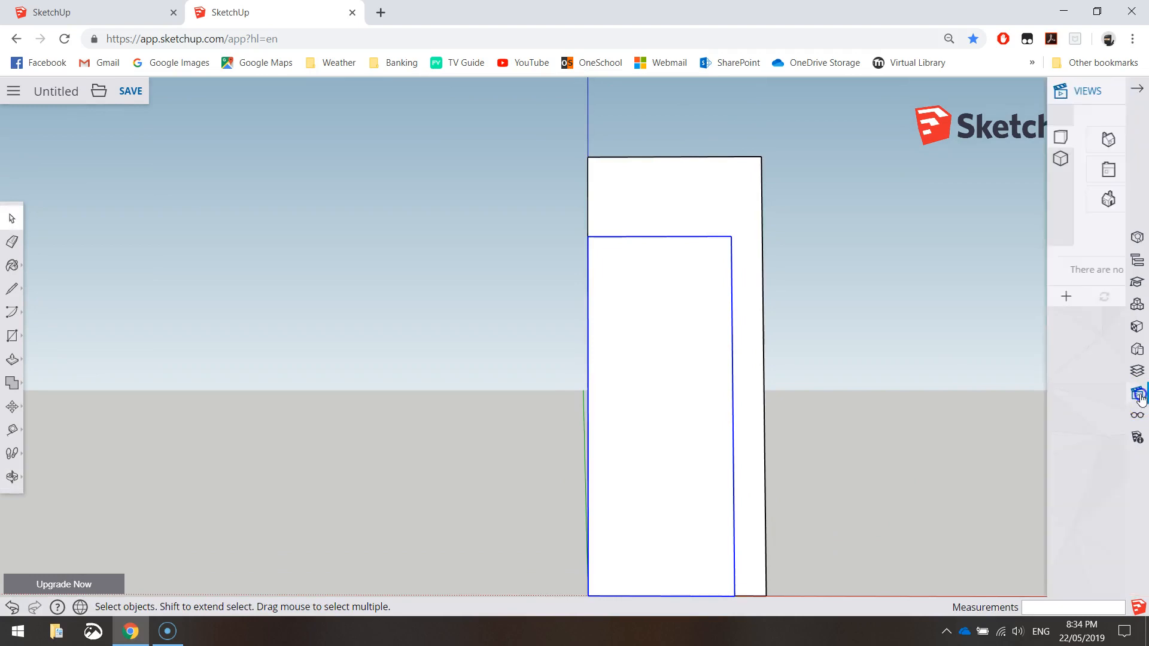
{"action": "left_click", "coordinate": [1030, 201]}
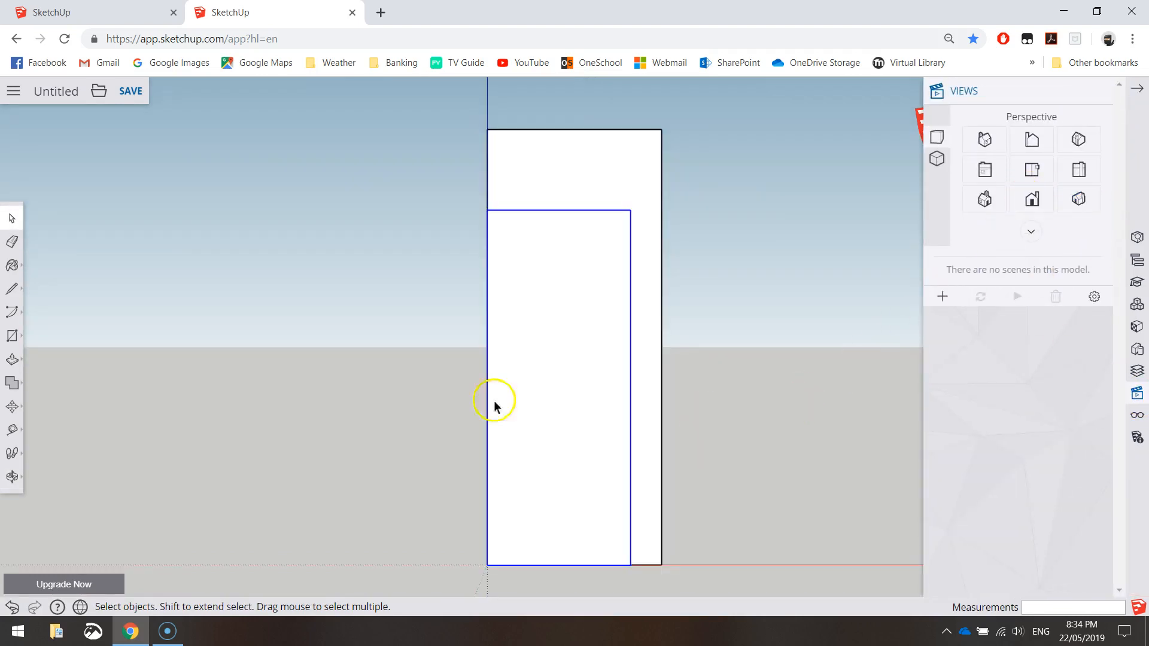
Move the Mesh component 13 mm along the red axis, nudge it back 1 mm to centre it on BackWall, and deselect it
{"action": "left_click", "coordinate": [13, 406]}
{"action": "left_click", "coordinate": [46, 377]}
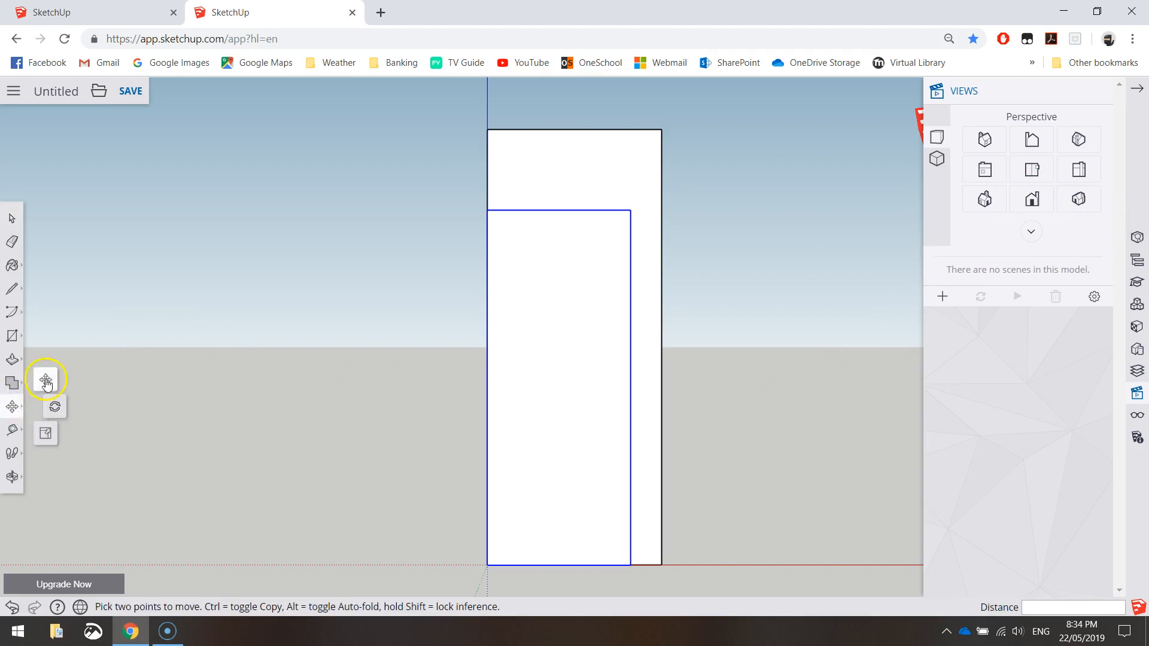
{"action": "left_click", "coordinate": [548, 510]}
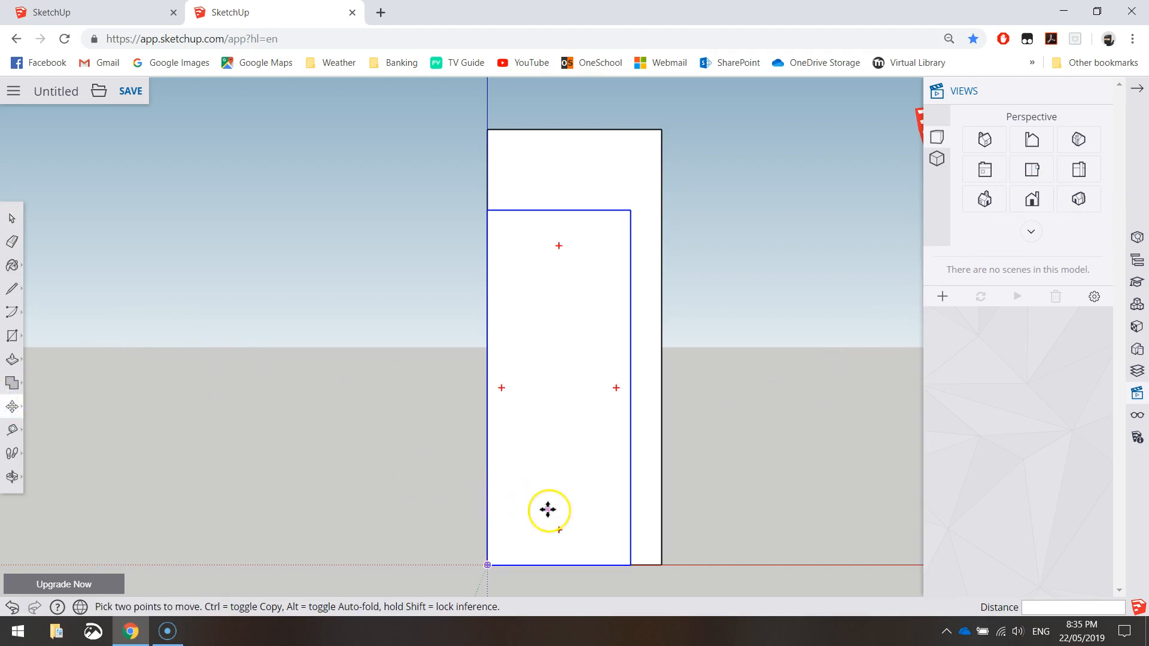
{"action": "left_click", "coordinate": [559, 565]}
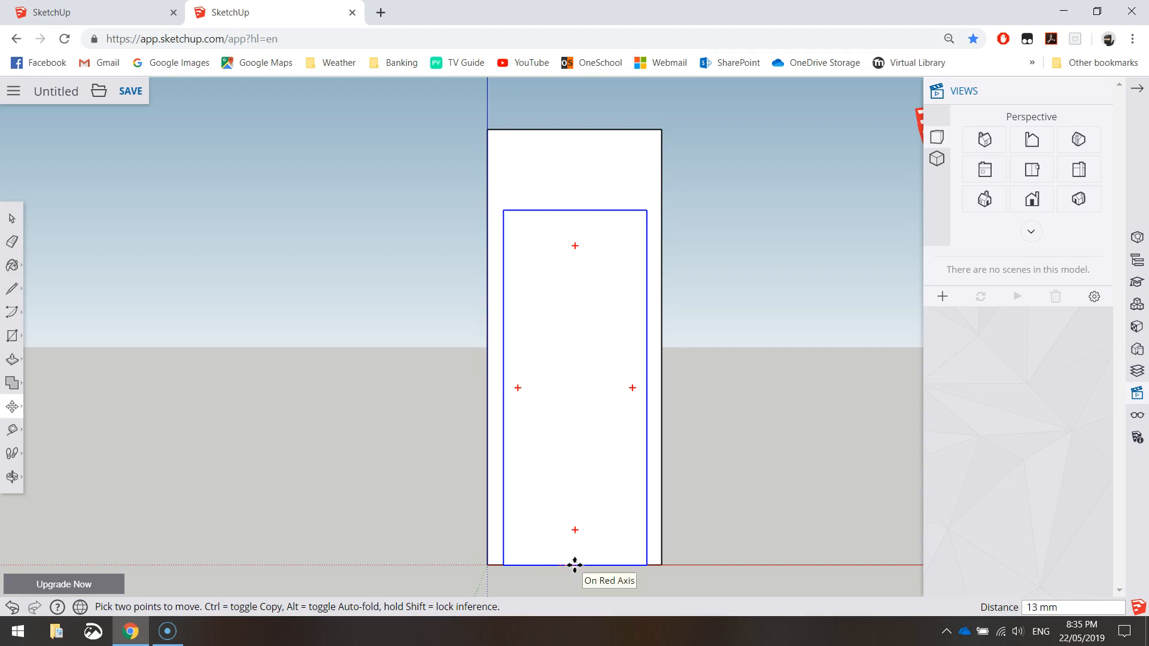
{"action": "left_click", "coordinate": [574, 564]}
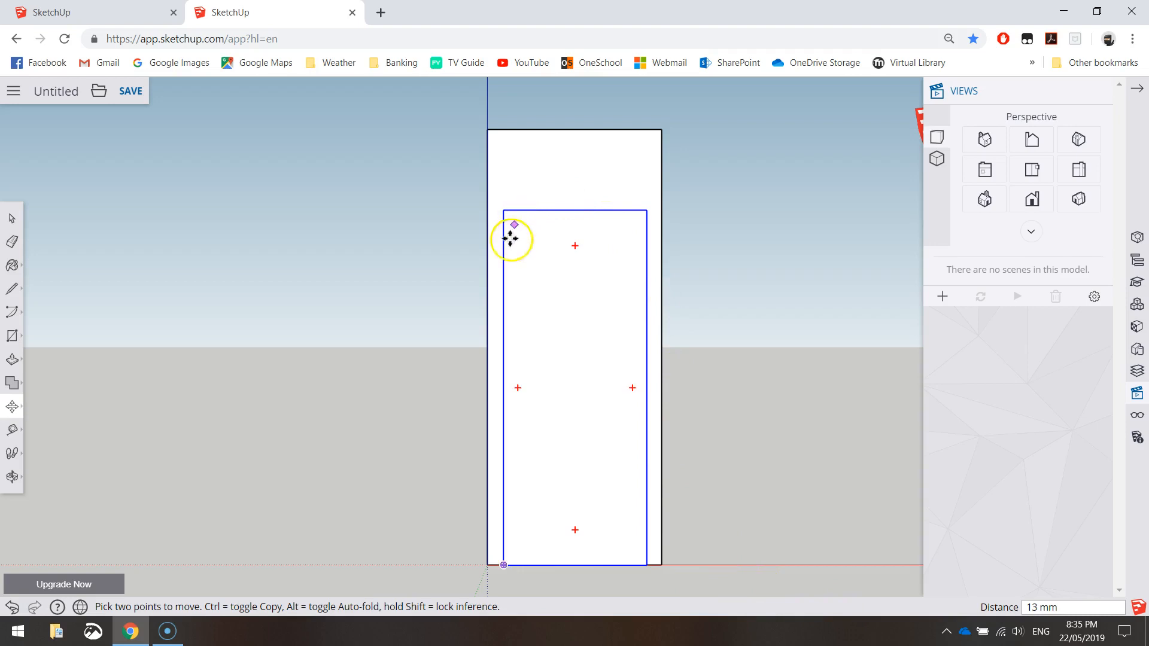
{"action": "left_click", "coordinate": [572, 505]}
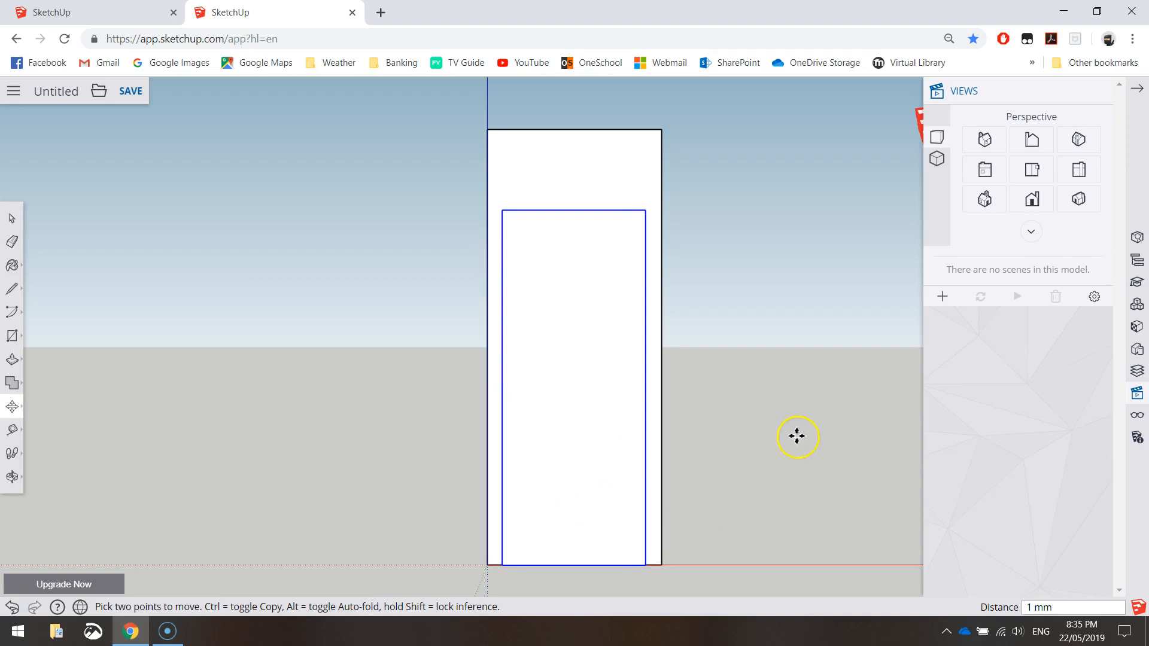
{"action": "left_click", "coordinate": [12, 218]}
{"action": "left_click", "coordinate": [821, 378]}
Paint the BackWall component with an orange-brown material from the Wood collection
{"action": "key", "text": "o"}
{"action": "left_click_drag", "start_coordinate": [820, 379], "coordinate": [446, 437]}
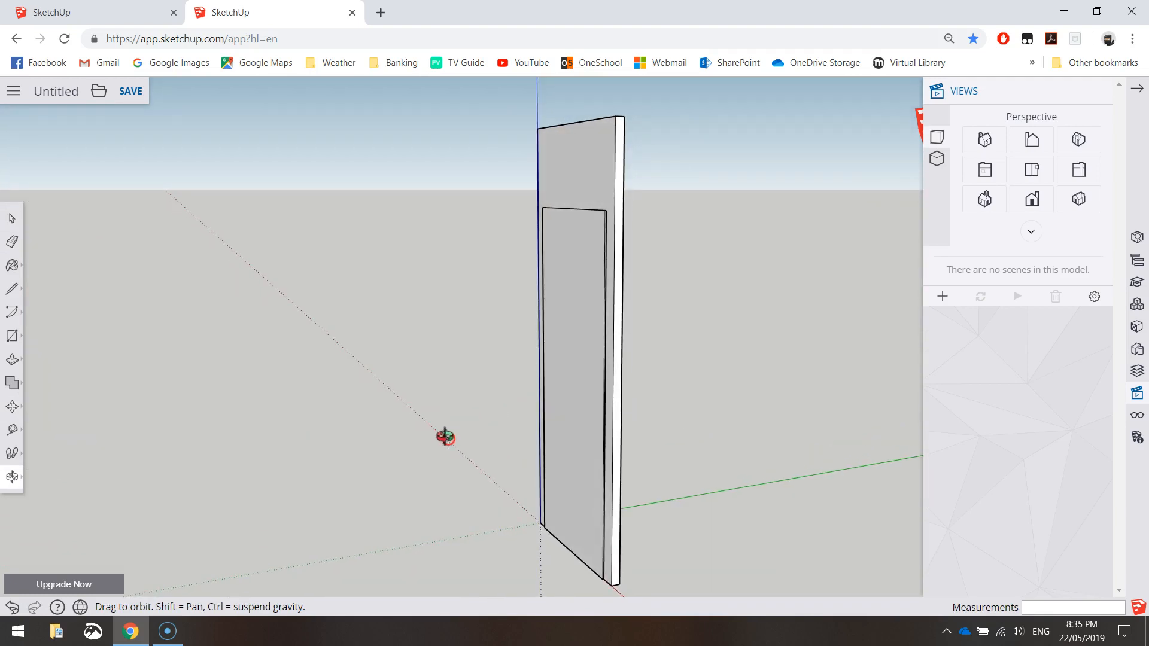
{"action": "middle_click_drag", "start_coordinate": [446, 437], "coordinate": [446, 424]}
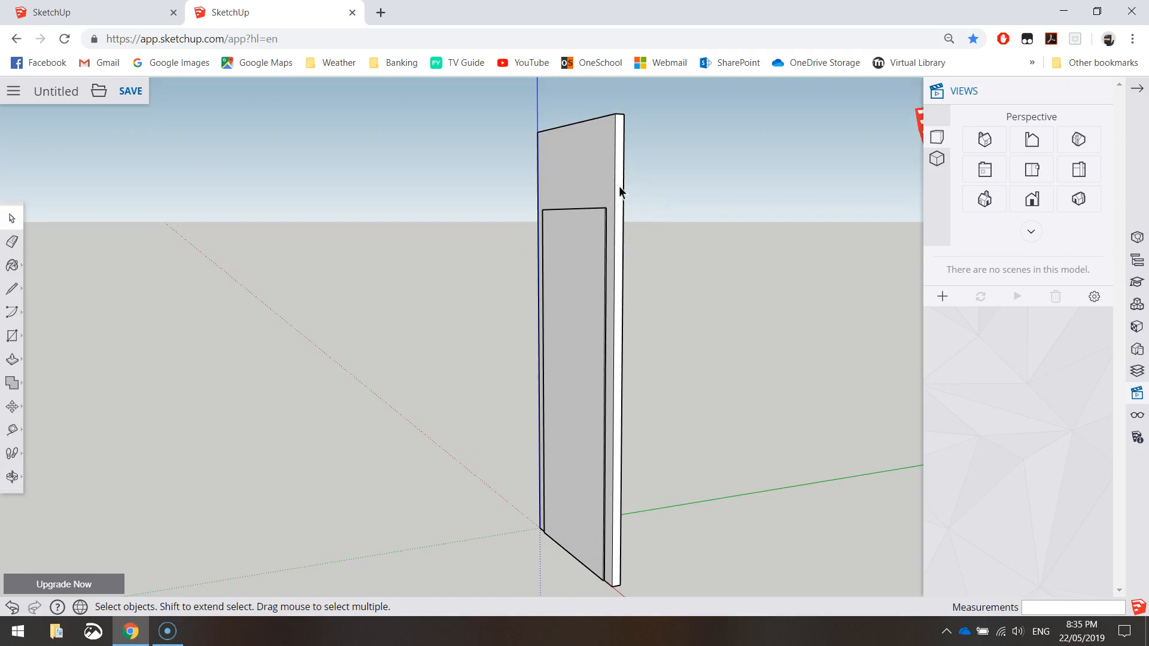
{"action": "left_click", "coordinate": [16, 262]}
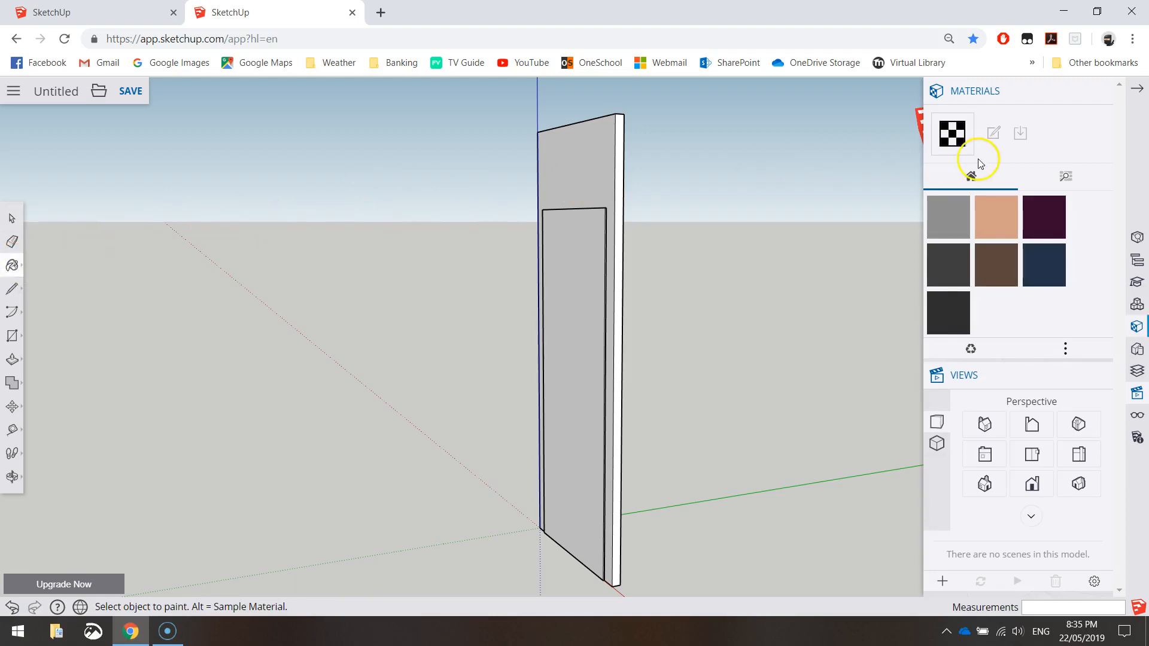
{"action": "left_click", "coordinate": [1065, 178]}
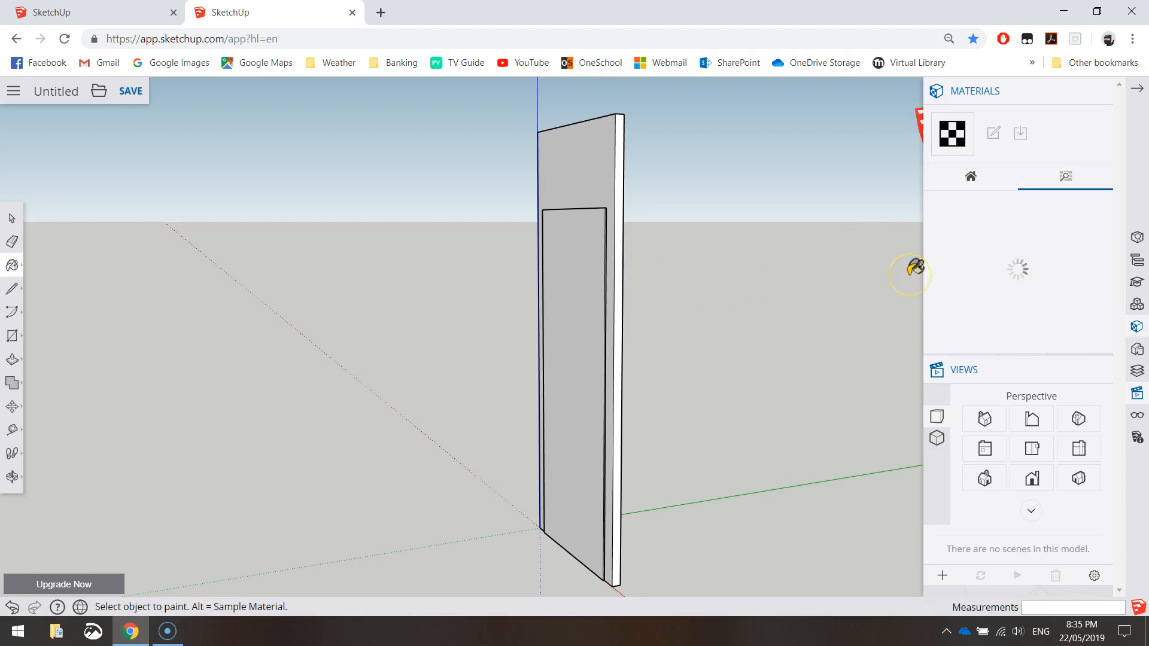
{"action": "key", "text": "o"}
{"action": "mouse_move", "coordinate": [674, 177]}
{"action": "left_mouse_down"}
{"action": "mouse_move", "coordinate": [446, 185]}
{"action": "mouse_move", "coordinate": [855, 221]}
{"action": "mouse_move", "coordinate": [921, 209]}
{"action": "left_mouse_up"}
{"action": "key", "text": "b"}
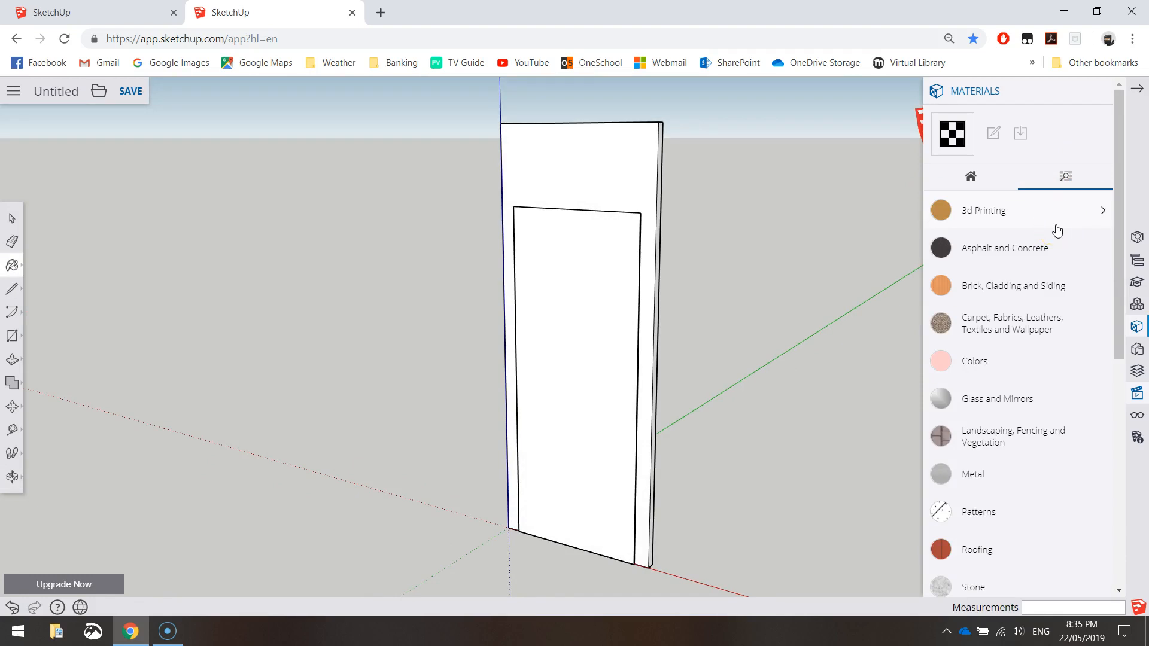
{"action": "scroll", "coordinate": [1029, 281], "scroll_direction": "down", "scroll_amount": 7}
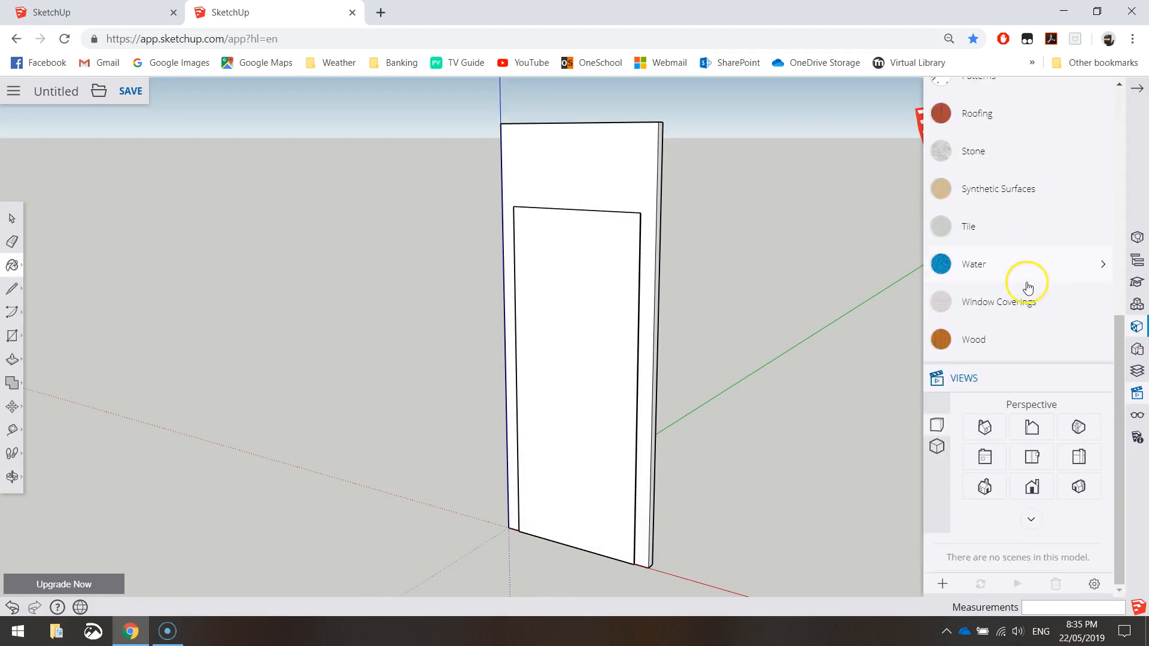
{"action": "left_click", "coordinate": [975, 337]}
{"action": "left_click", "coordinate": [1005, 374]}
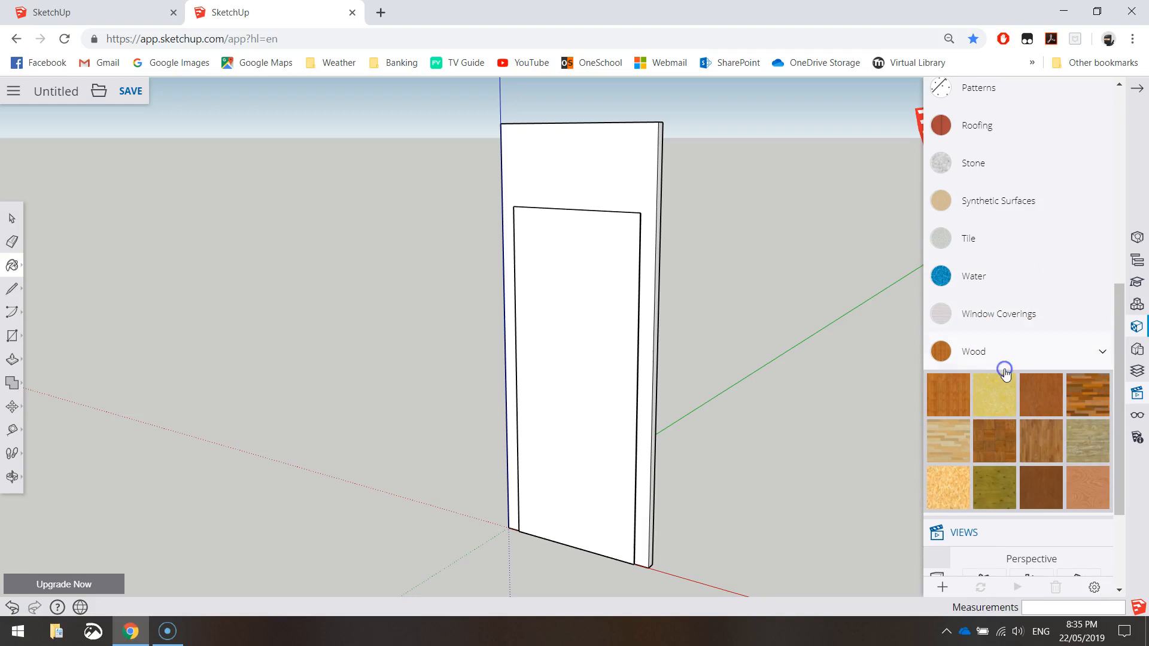
{"action": "left_click", "coordinate": [628, 159]}
Paint the Mesh component with the dark grey speckled material from the Synthetic Surfaces collection
{"action": "middle_click_drag", "start_coordinate": [763, 224], "coordinate": [726, 231]}
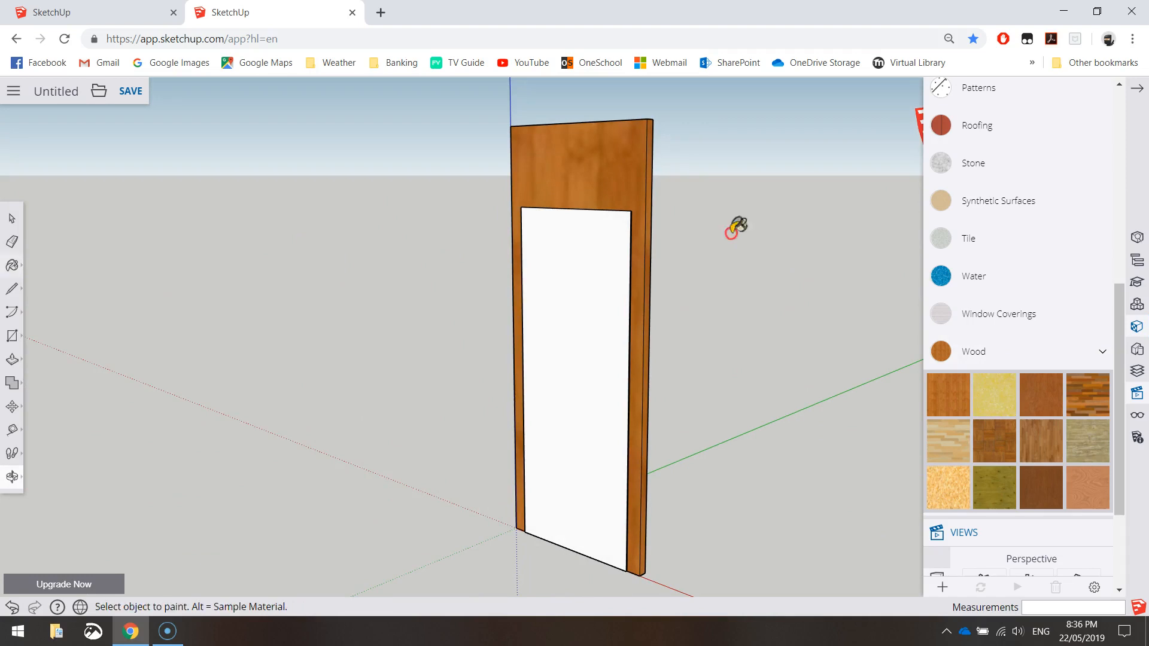
{"action": "scroll", "coordinate": [1026, 321], "scroll_direction": "down", "scroll_amount": 2}
{"action": "scroll", "coordinate": [1029, 323], "scroll_direction": "up", "scroll_amount": 3}
{"action": "left_click", "coordinate": [1029, 281]}
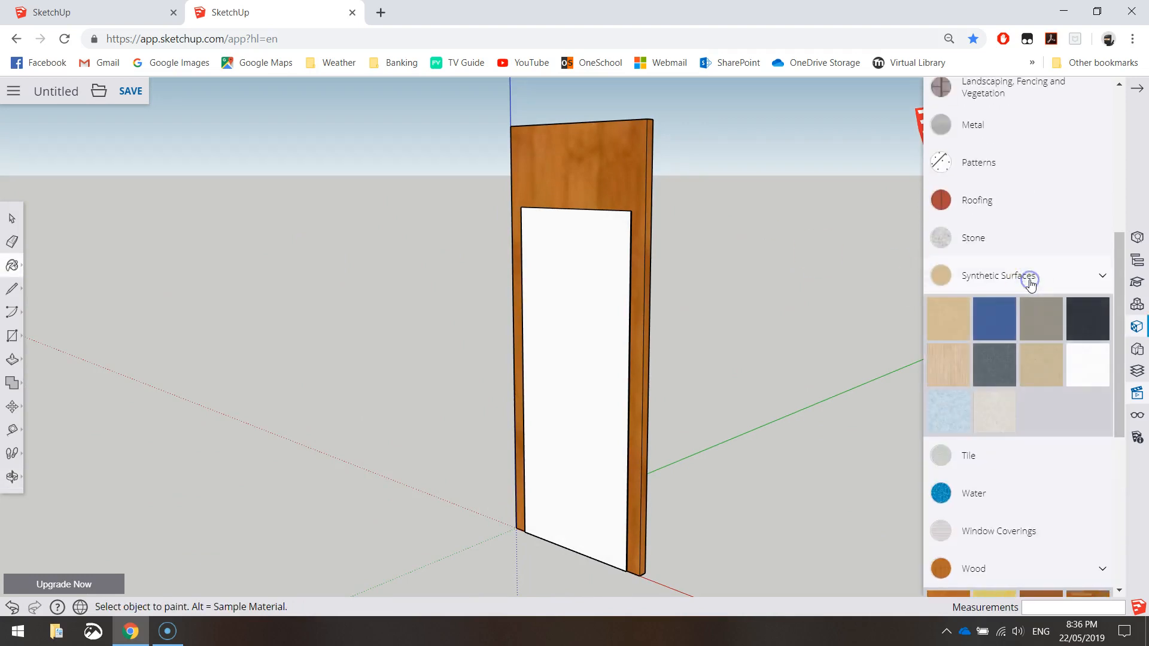
{"action": "left_click", "coordinate": [586, 317]}
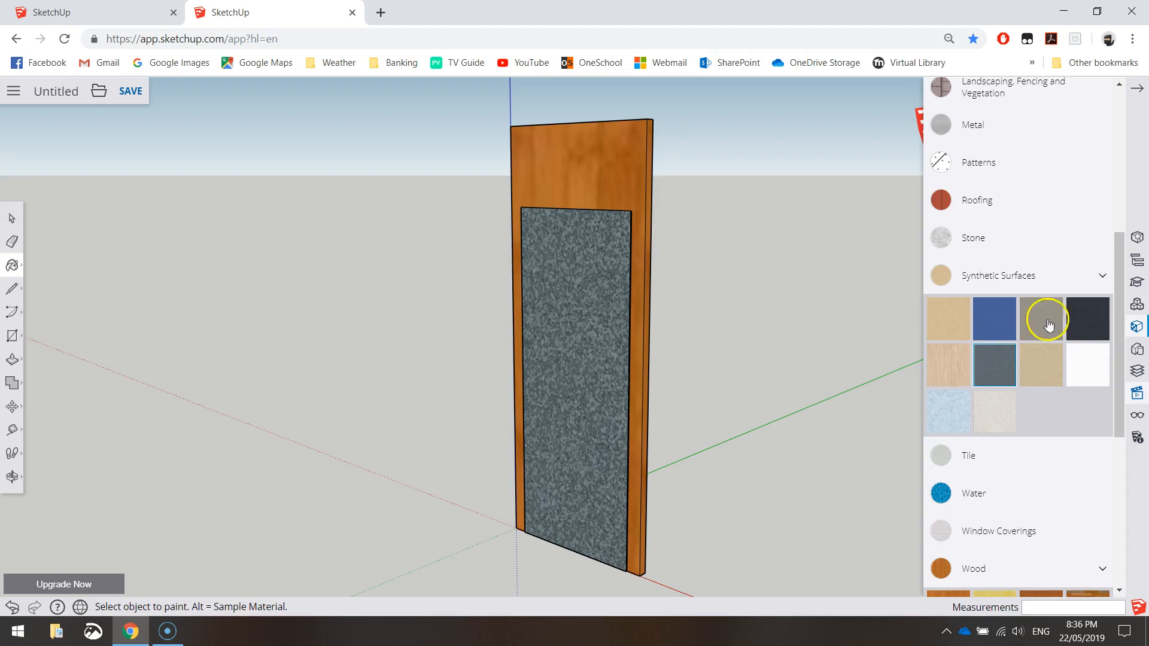
{"action": "left_click", "coordinate": [993, 279]}
{"action": "left_click", "coordinate": [12, 218]}
Return the camera to the standard front perspective view and free up the full drawing area
{"action": "mouse_move", "coordinate": [369, 401]}
{"action": "middle_mouse_down"}
{"action": "mouse_move", "coordinate": [598, 333]}
{"action": "mouse_move", "coordinate": [813, 317]}
{"action": "mouse_move", "coordinate": [383, 351]}
{"action": "mouse_move", "coordinate": [477, 338]}
{"action": "middle_mouse_up"}
{"action": "left_click", "coordinate": [1137, 88]}
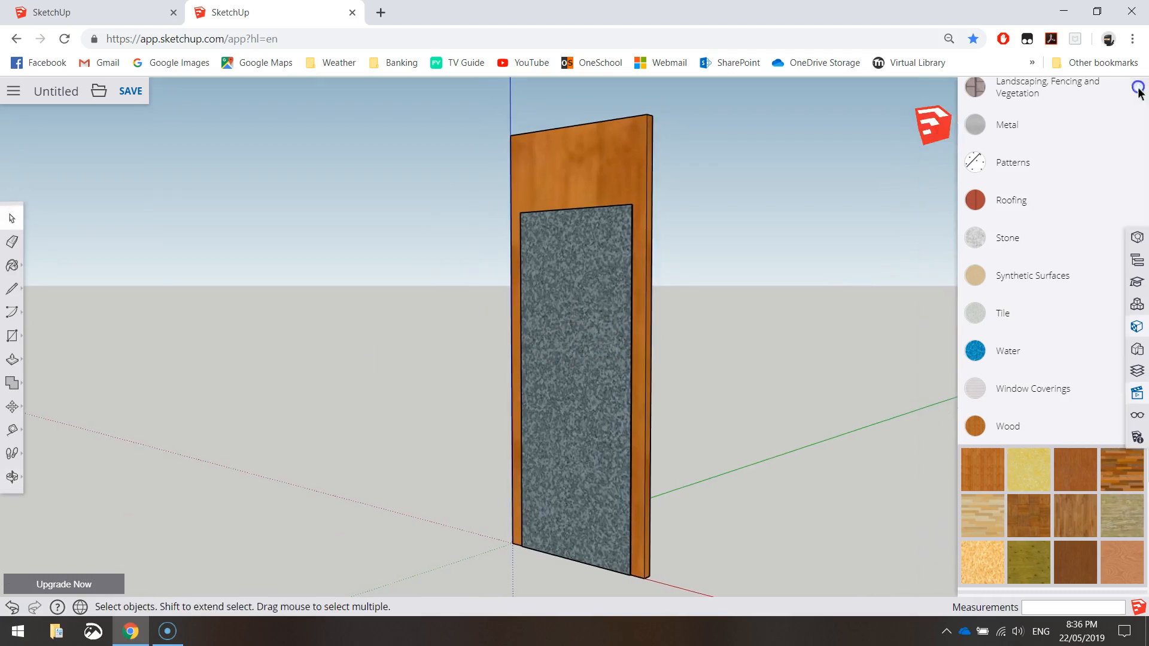
{"action": "left_click", "coordinate": [955, 170]}
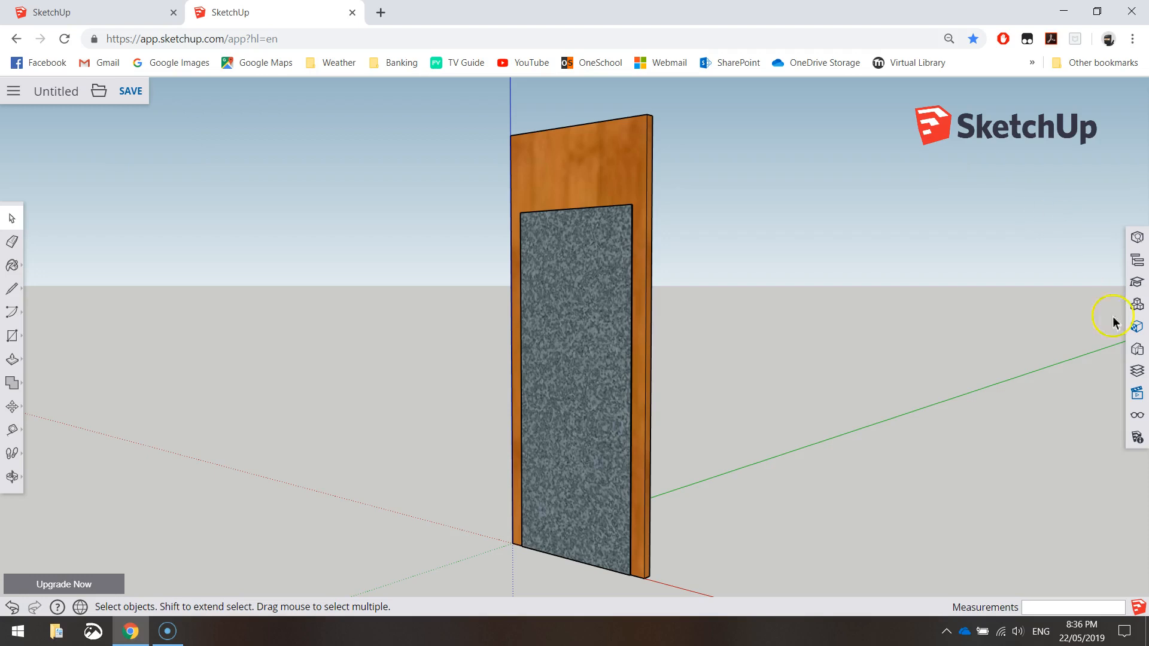
{"action": "left_click", "coordinate": [1138, 393]}
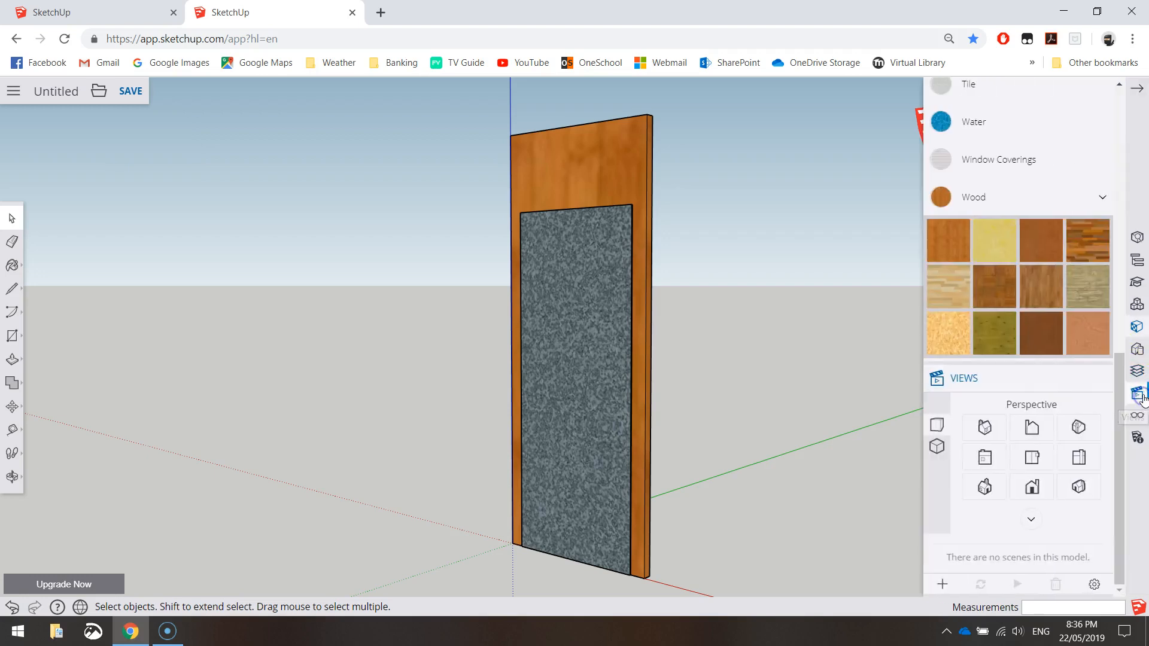
{"action": "left_click", "coordinate": [1077, 487]}
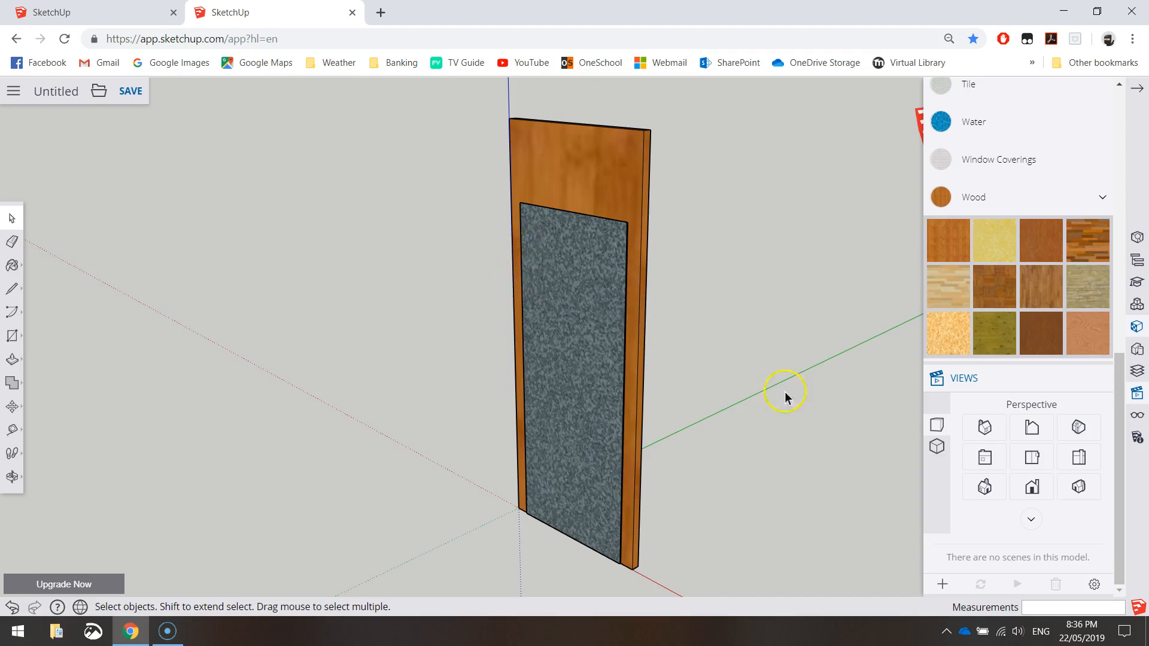
{"action": "left_click", "coordinate": [1033, 487]}
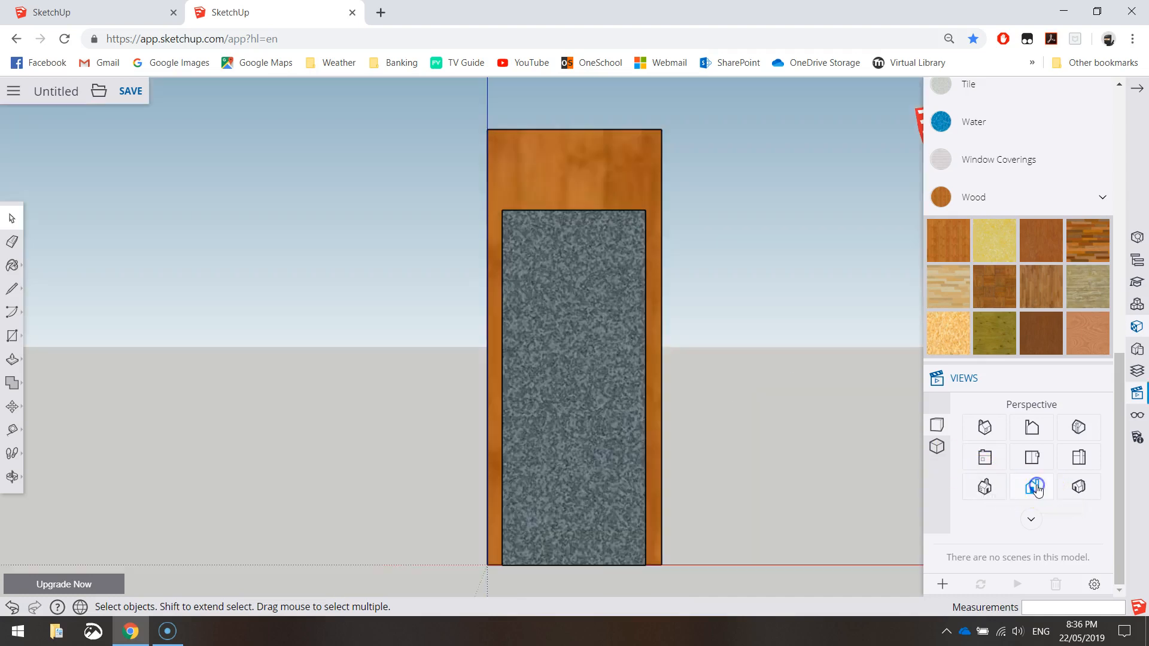
{"action": "left_click", "coordinate": [1136, 89]}
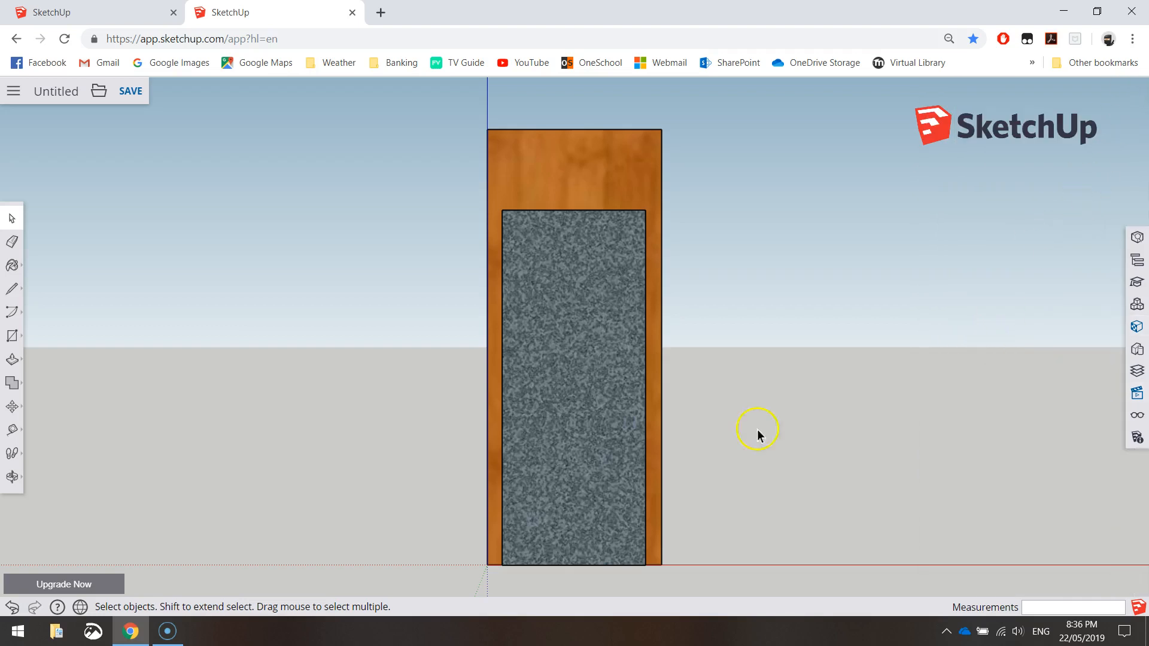
Mark a guide point up BackWall's left edge from the origin, and run a horizontal guide from it past the right edge
{"action": "left_click", "coordinate": [17, 429]}
{"action": "left_click", "coordinate": [46, 366]}
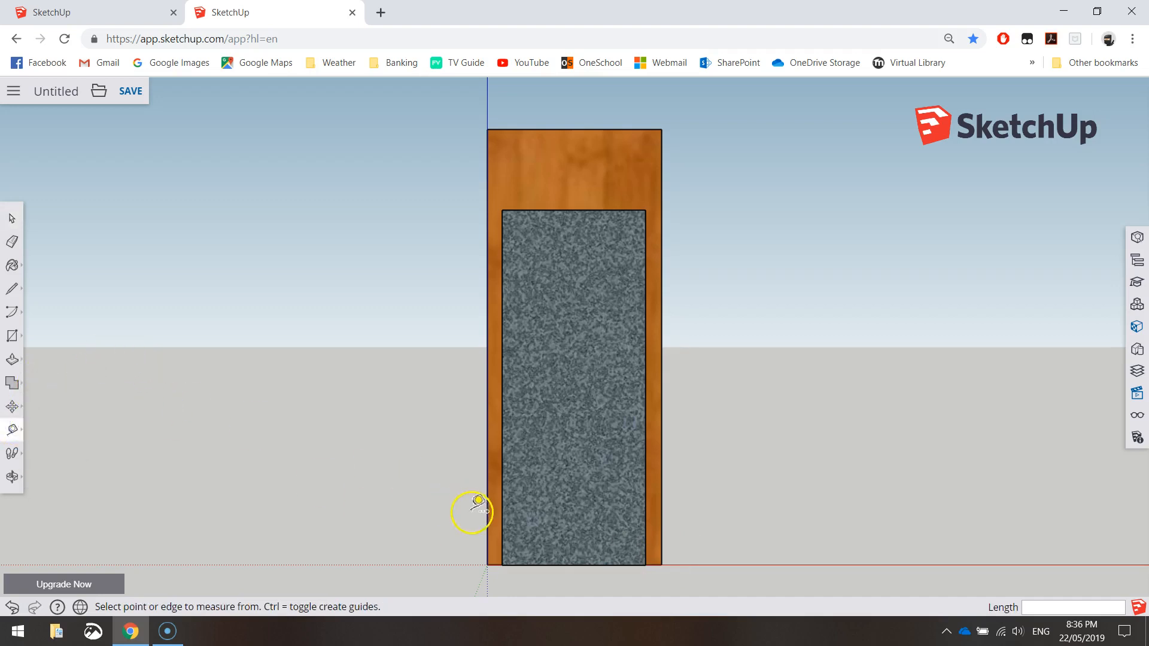
{"action": "left_click", "coordinate": [488, 564]}
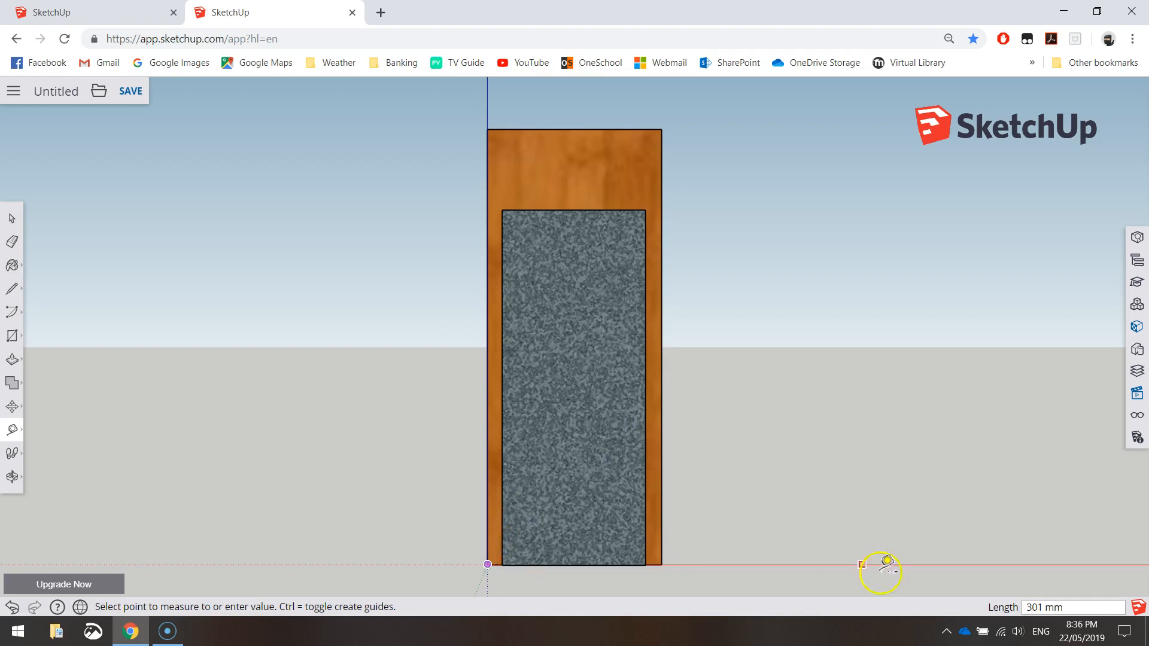
{"action": "left_click", "coordinate": [488, 498]}
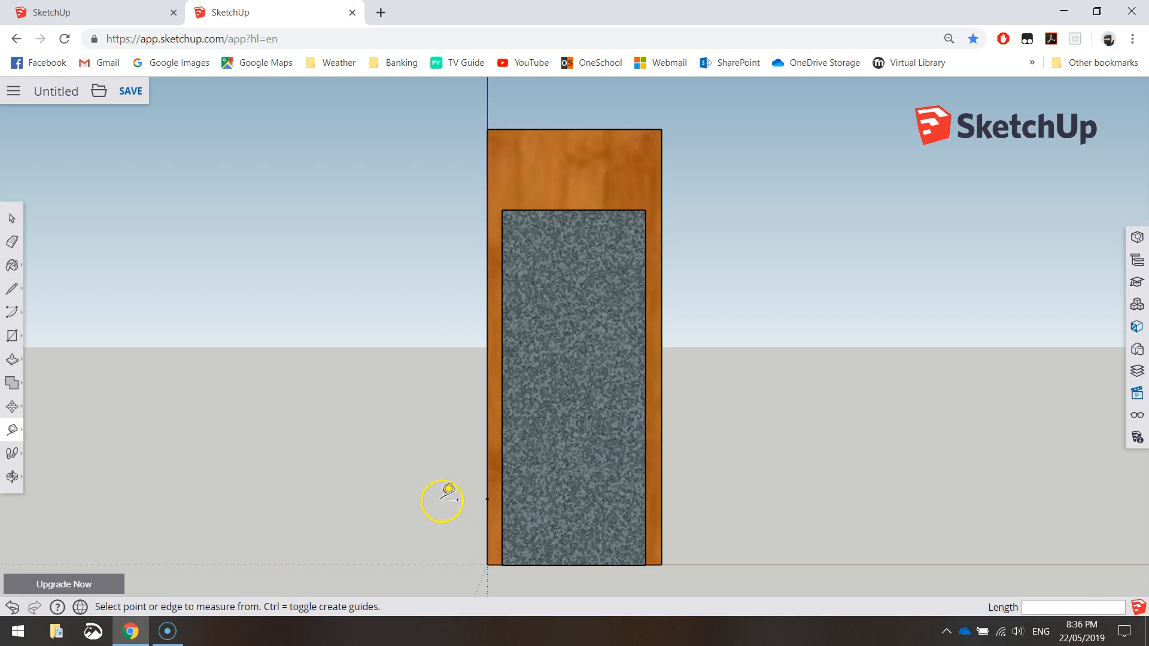
{"action": "left_click", "coordinate": [488, 498]}
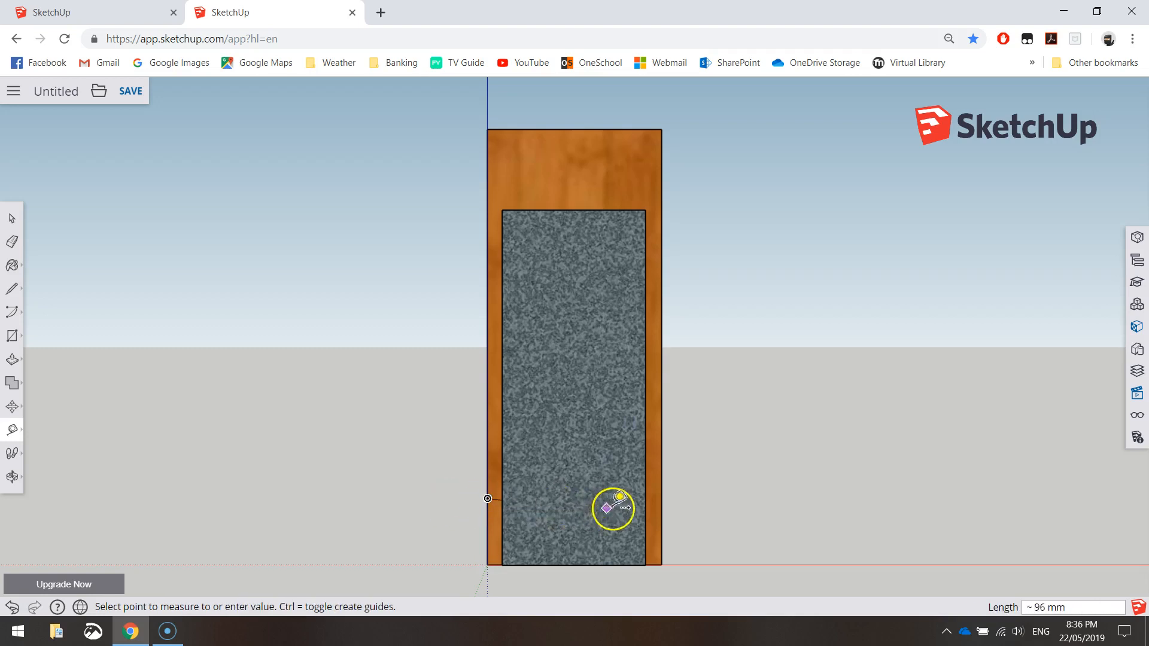
{"action": "left_click", "coordinate": [706, 499]}
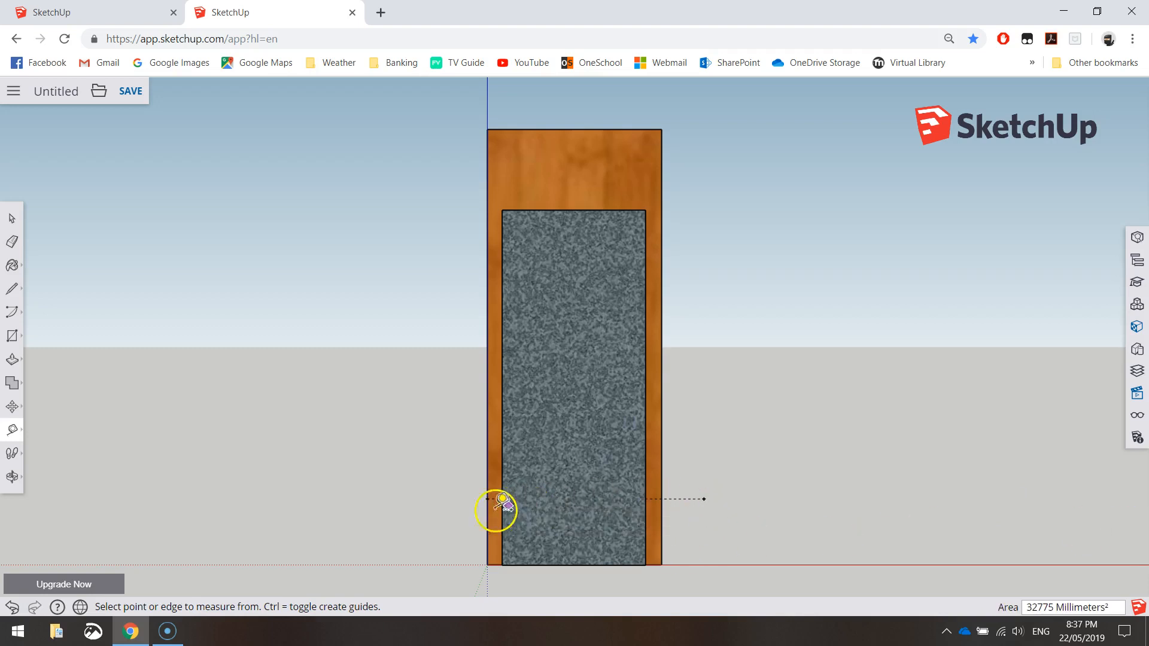
Draw a rectangle about 12 x 232 mm on BackWall's left strip, from the guide point to the Mesh's upper-left corner
{"action": "left_click", "coordinate": [10, 336]}
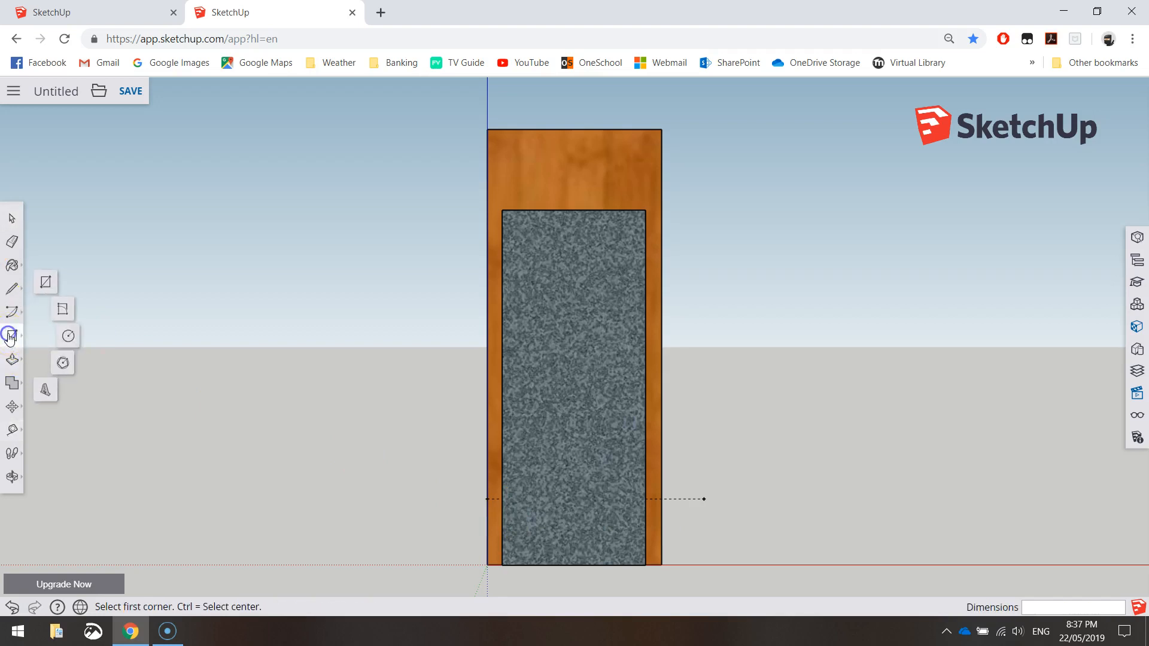
{"action": "left_click", "coordinate": [43, 281]}
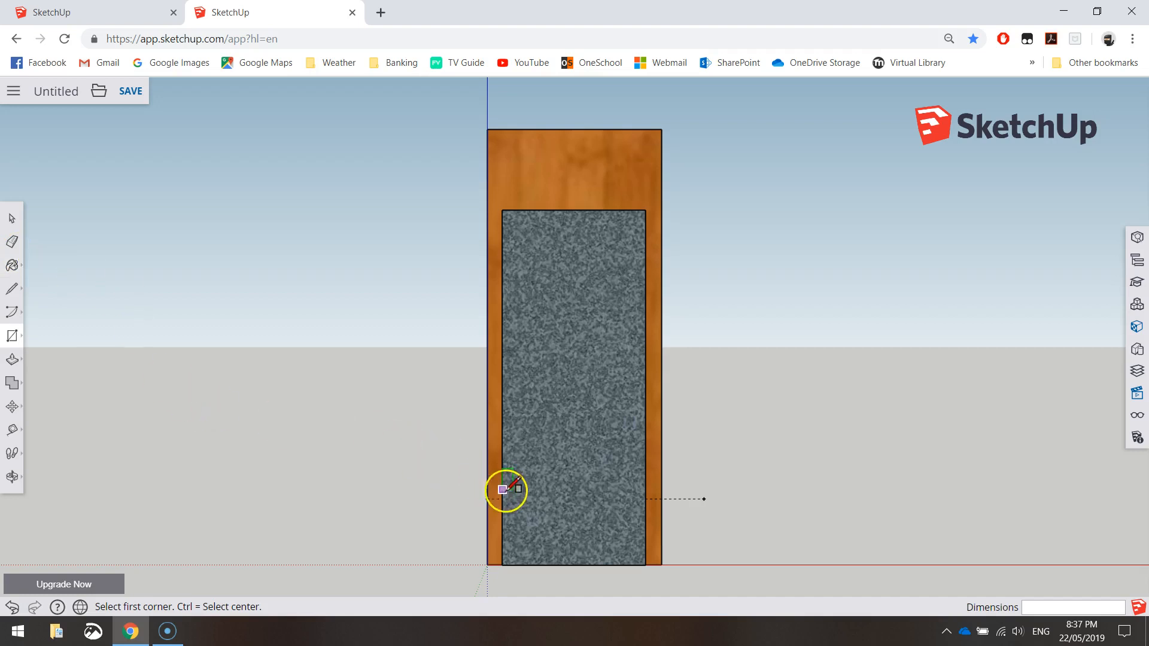
{"action": "left_click", "coordinate": [488, 499]}
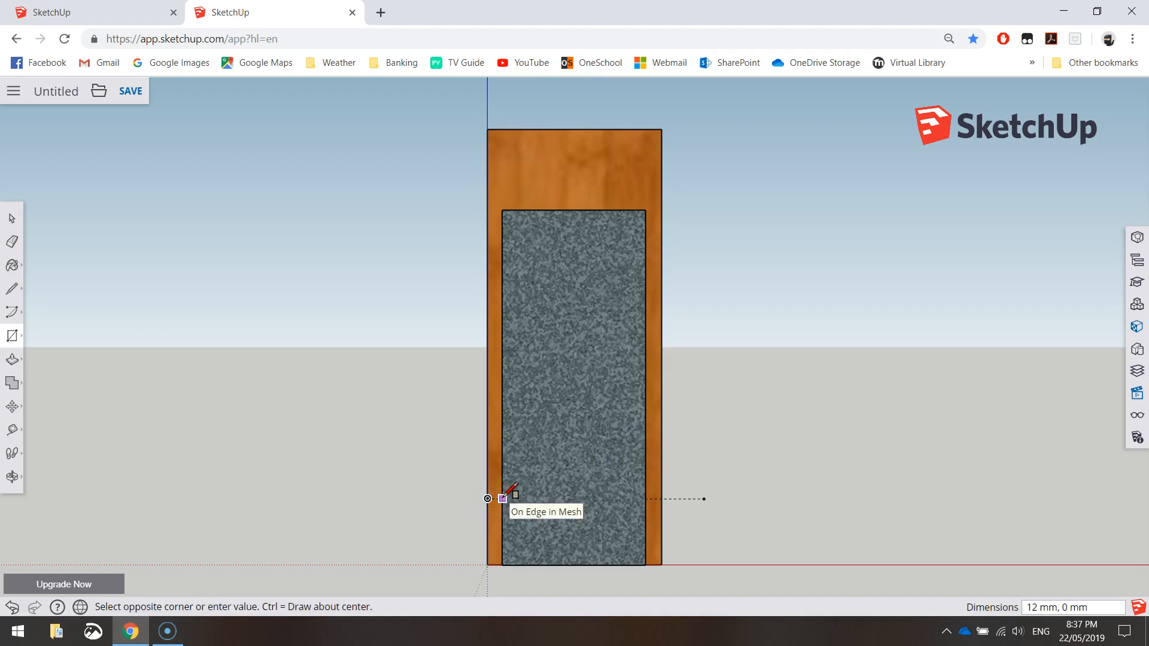
{"action": "left_click", "coordinate": [502, 209]}
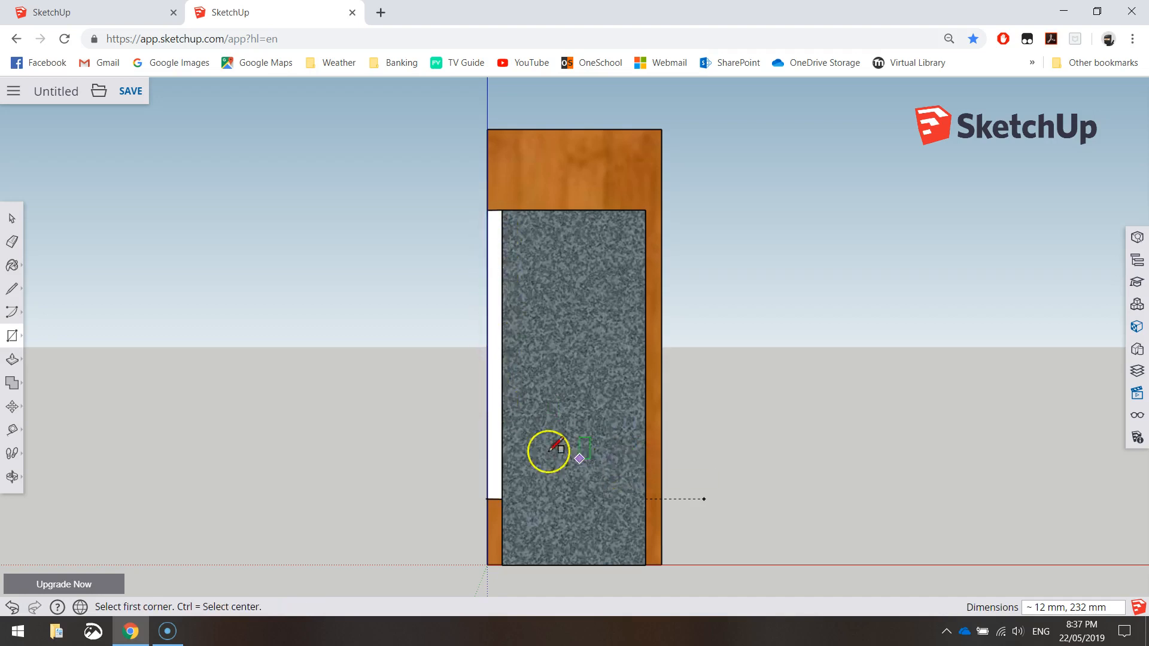
Push/Pull the narrow rectangle on BackWall's left strip outward by 69 mm
{"action": "key", "text": "o"}
{"action": "left_click_drag", "start_coordinate": [415, 403], "coordinate": [746, 425]}
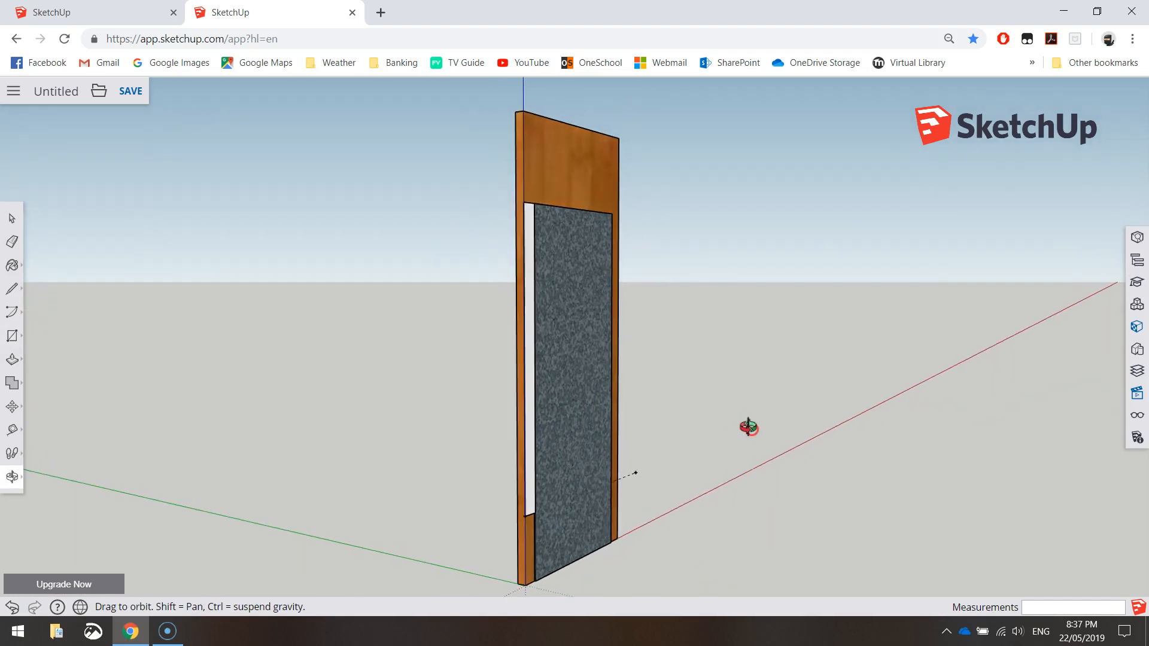
{"action": "key", "text": "r"}
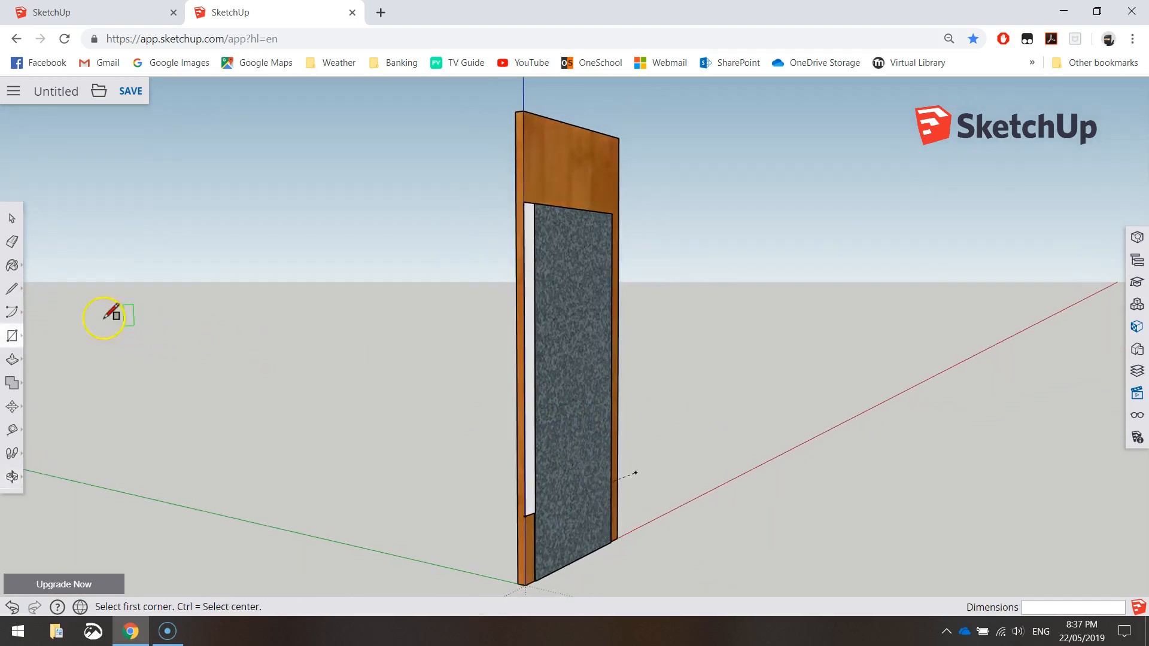
{"action": "left_click", "coordinate": [13, 360]}
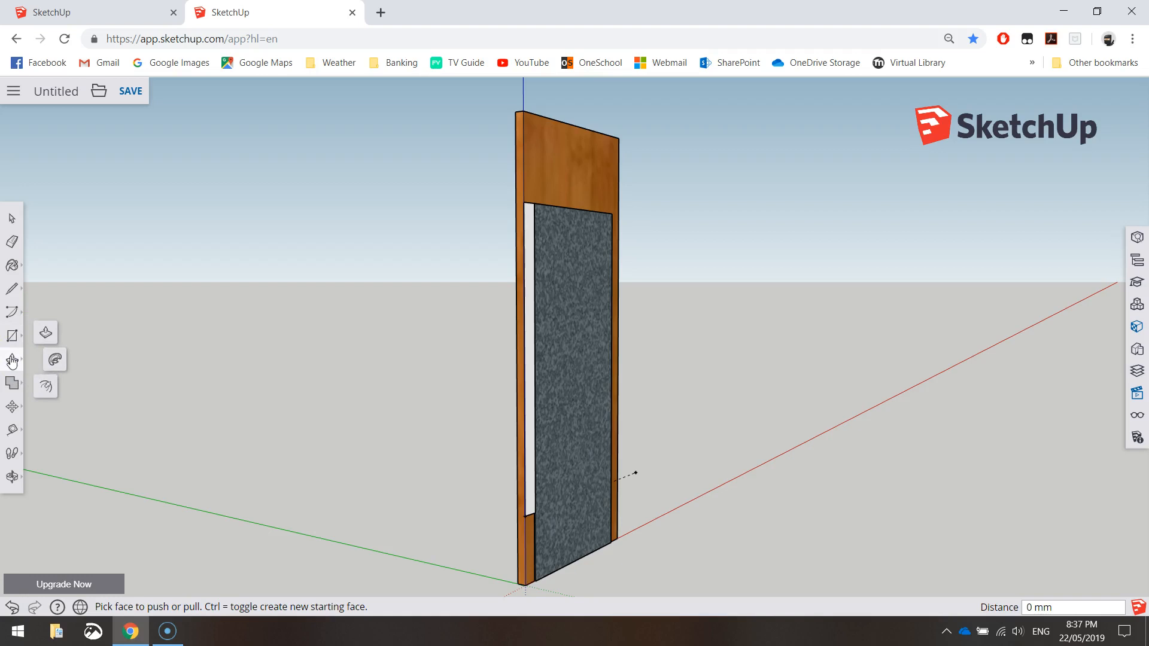
{"action": "left_click_drag", "start_coordinate": [532, 309], "coordinate": [610, 324]}
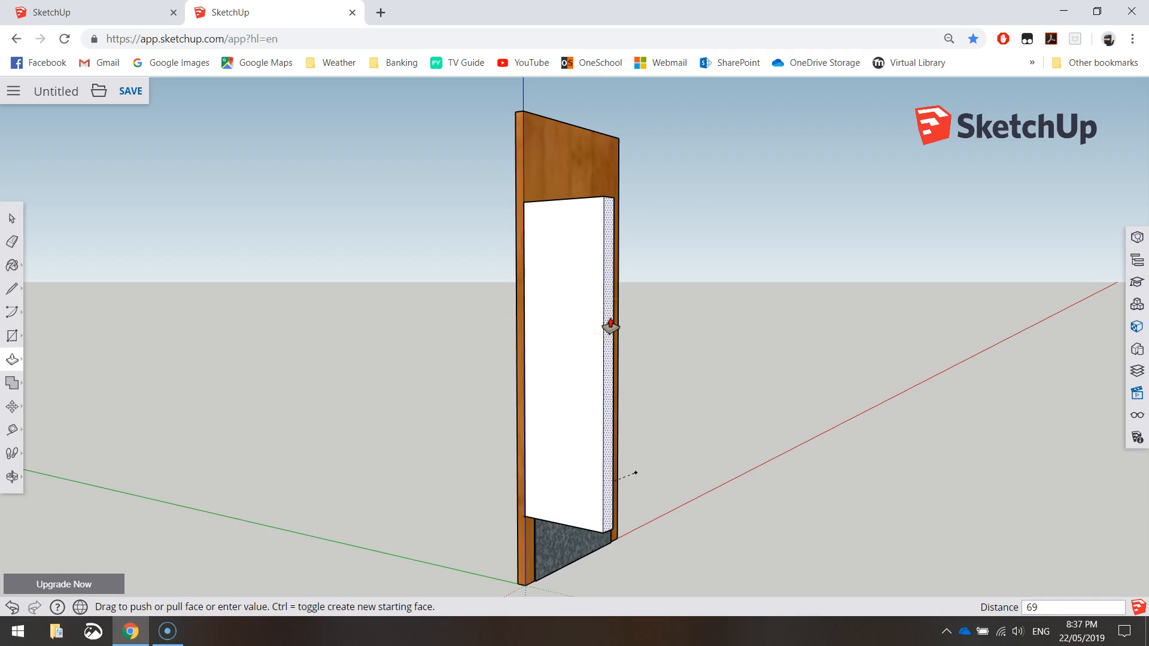
{"action": "key", "text": "Return"}
Make the whole extruded block along BackWall's left edge into a component named Side
{"action": "middle_click_drag", "start_coordinate": [768, 310], "coordinate": [563, 308]}
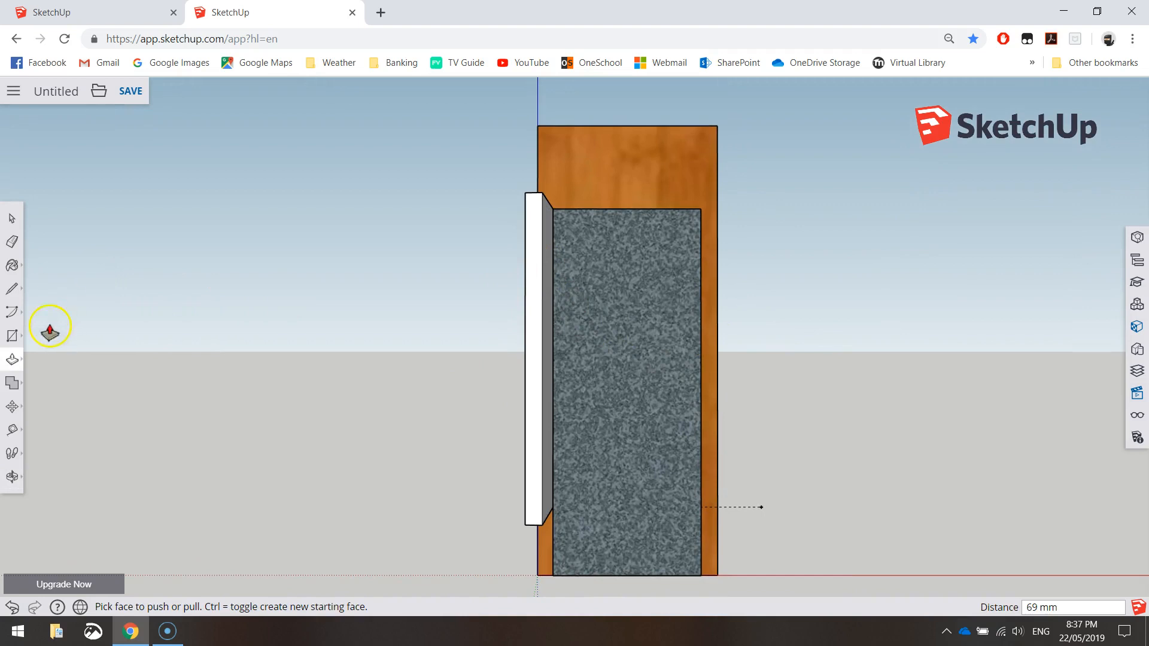
{"action": "left_click", "coordinate": [11, 336]}
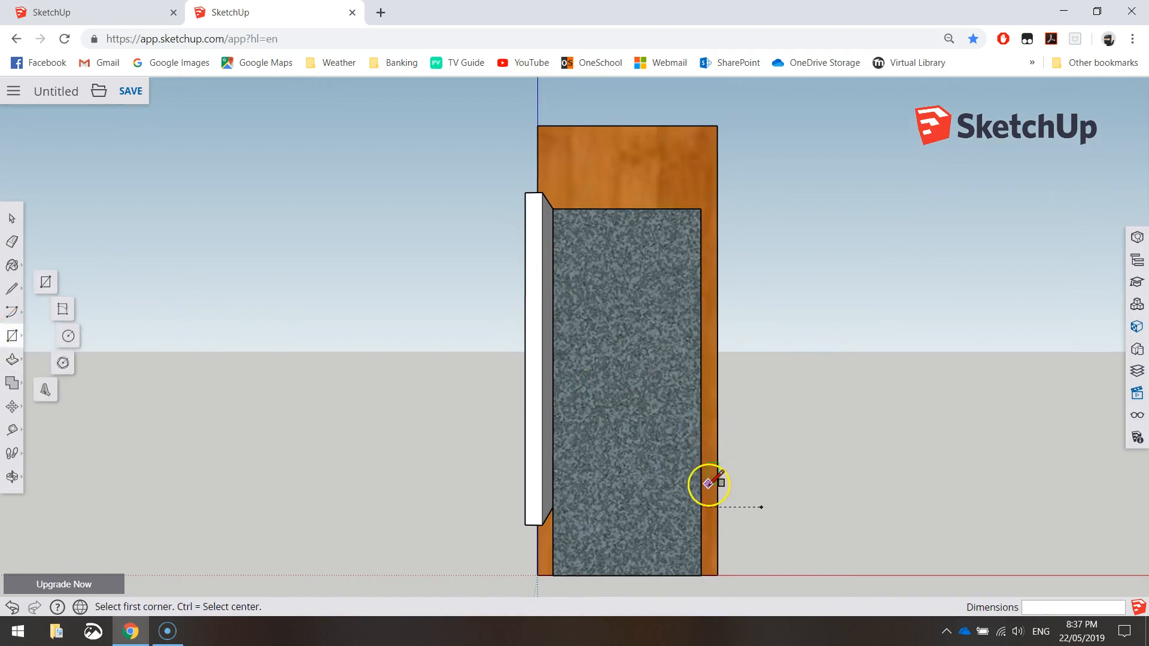
{"action": "left_click", "coordinate": [12, 218]}
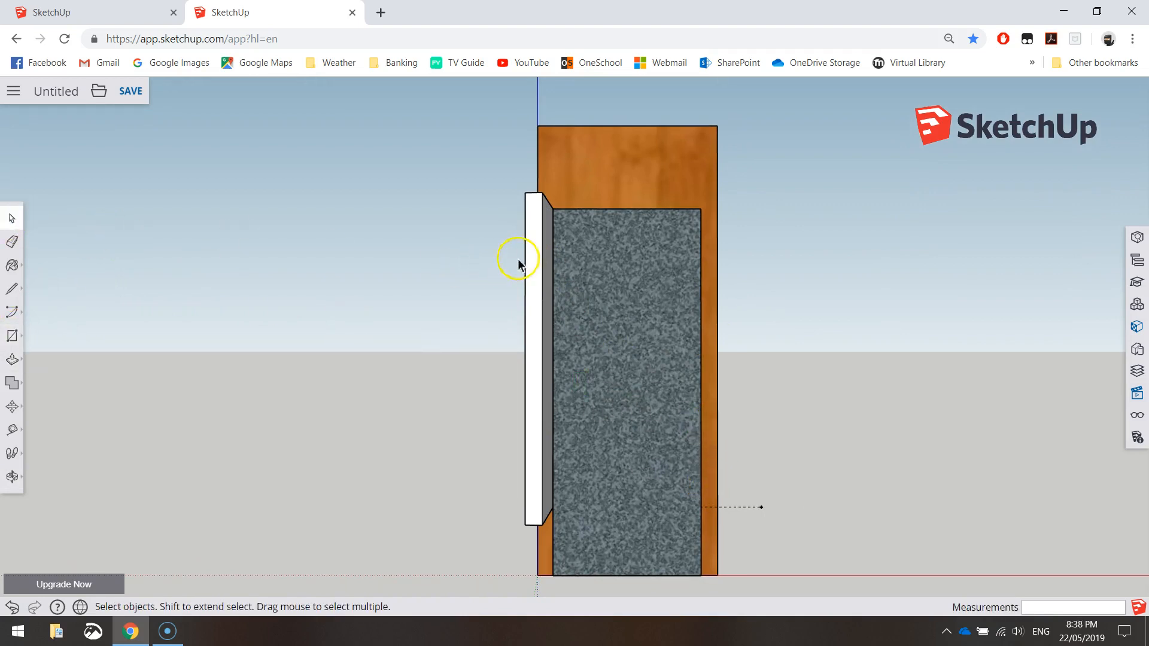
{"action": "middle_click_drag", "start_coordinate": [518, 258], "coordinate": [347, 287]}
{"action": "left_click", "coordinate": [531, 264]}
{"action": "triple_click", "coordinate": [531, 264]}
{"action": "right_click", "coordinate": [531, 265]}
{"action": "left_click", "coordinate": [621, 417]}
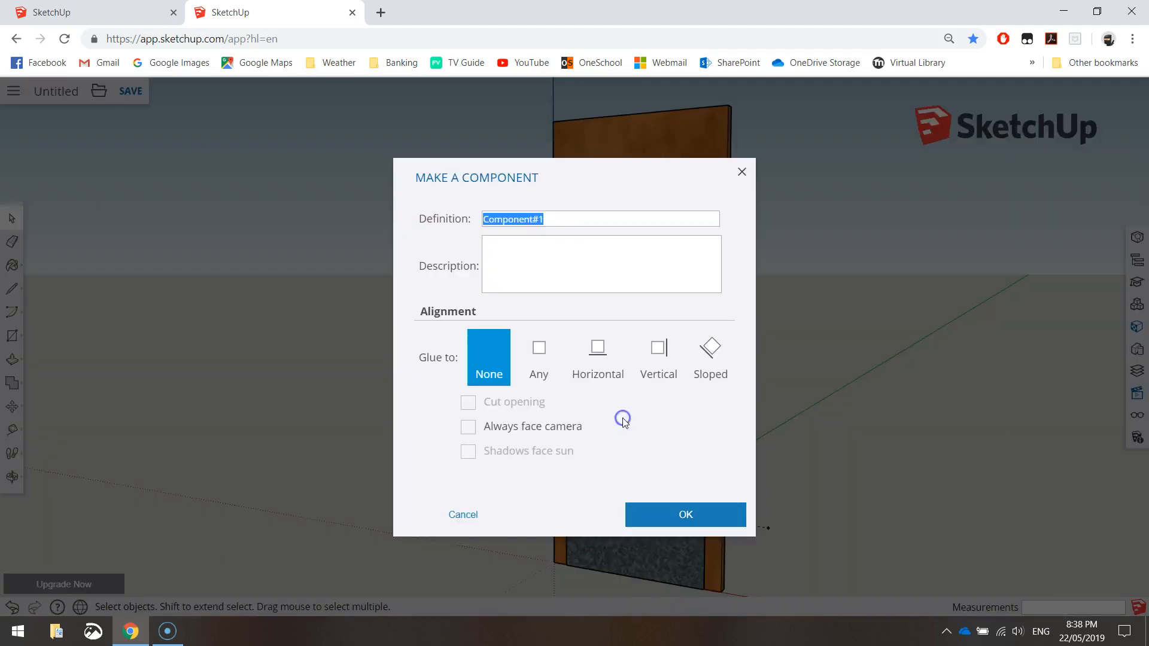
{"action": "type", "text": "Side"}
{"action": "key", "text": "Return"}
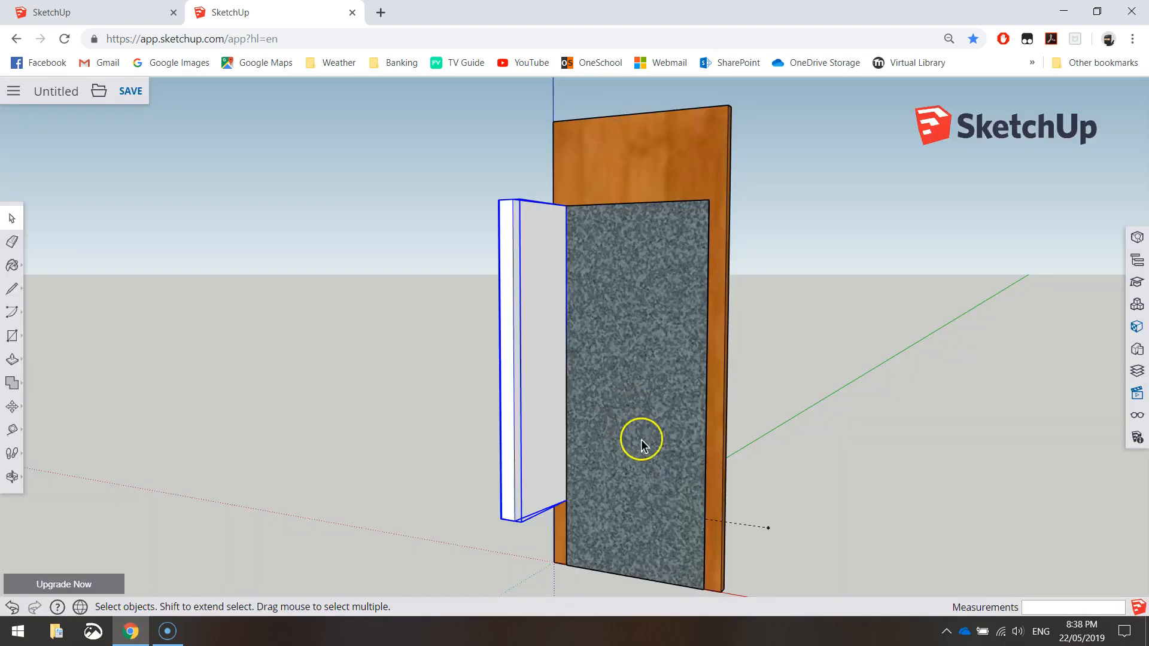
{"action": "middle_click_drag", "start_coordinate": [641, 444], "coordinate": [741, 461]}
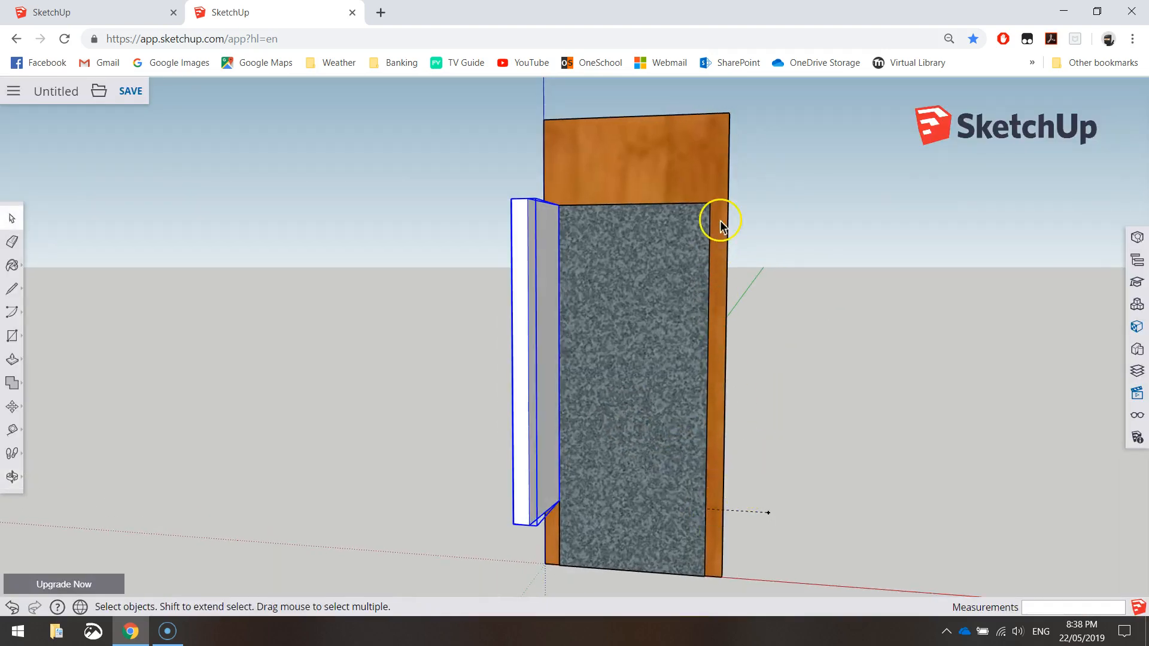
Try to copy the Side panel across to BackWall's right strip in the front view
{"action": "left_click", "coordinate": [1135, 394]}
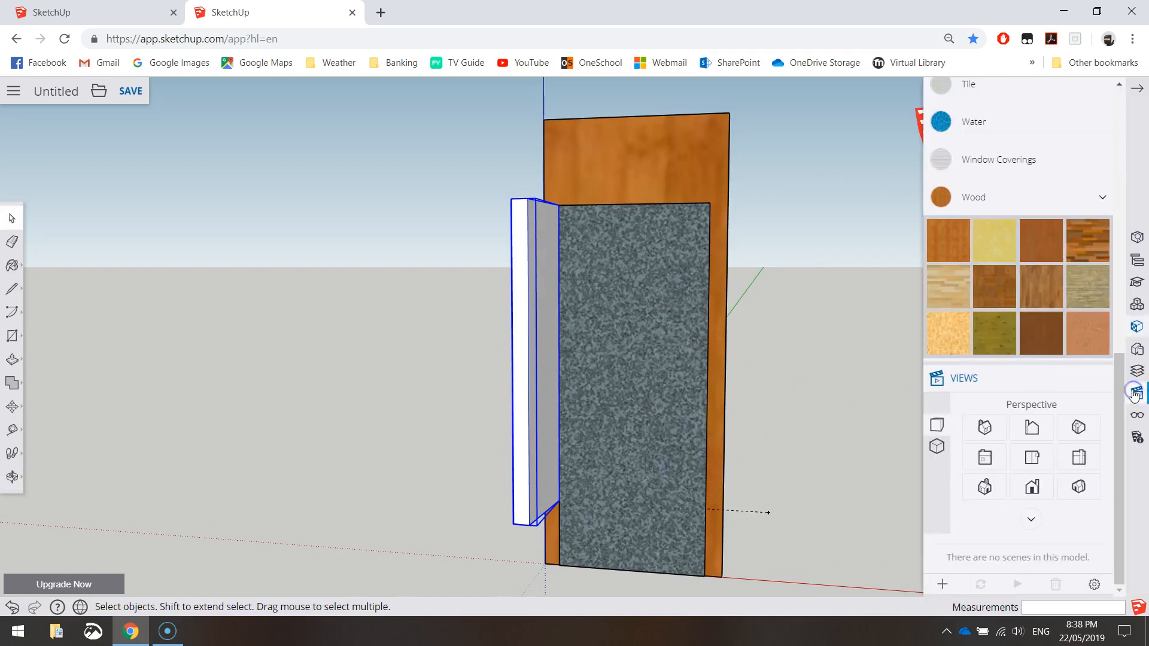
{"action": "left_click", "coordinate": [1031, 485]}
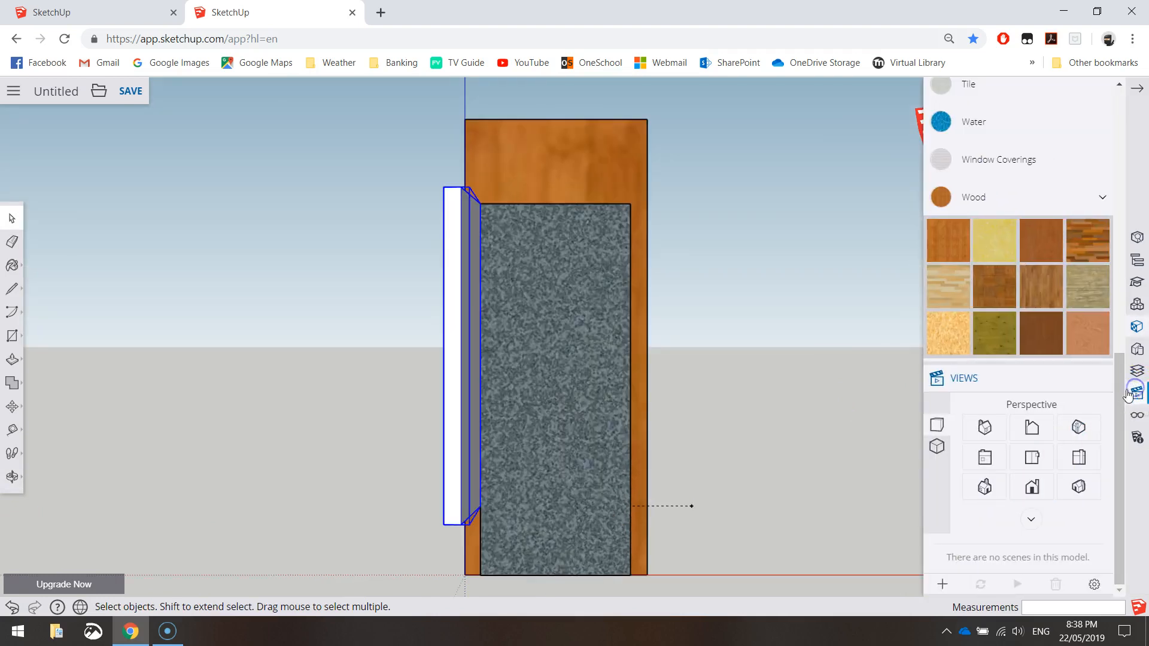
{"action": "left_click", "coordinate": [785, 366]}
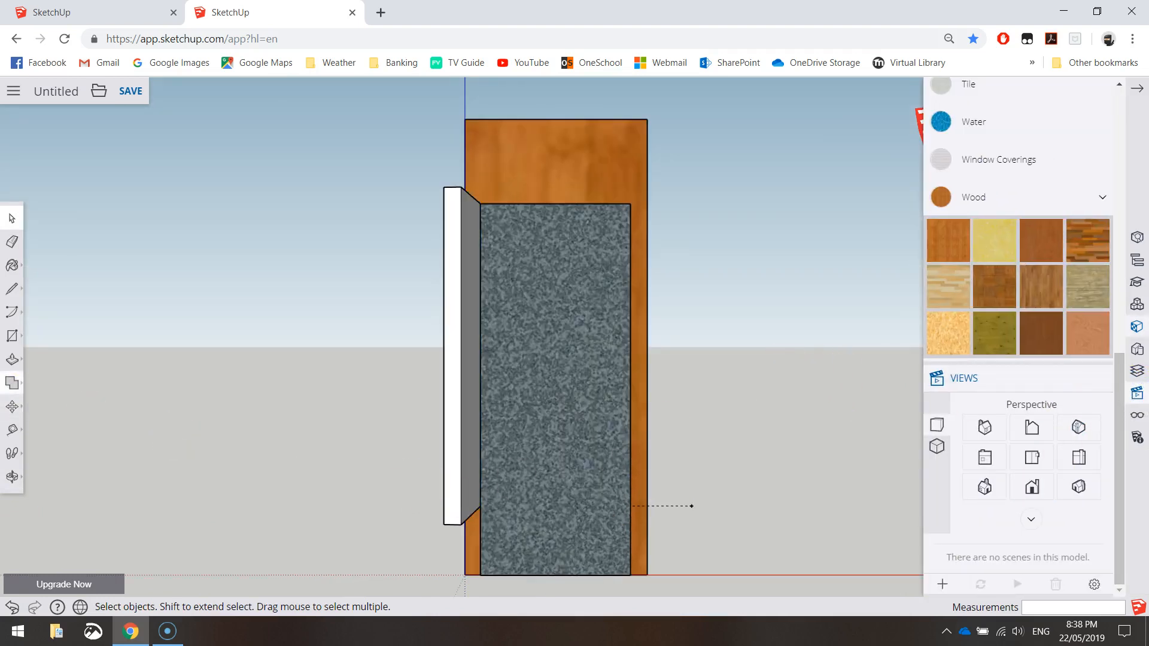
{"action": "mouse_move", "coordinate": [12, 407]}
{"action": "left_click", "coordinate": [48, 379]}
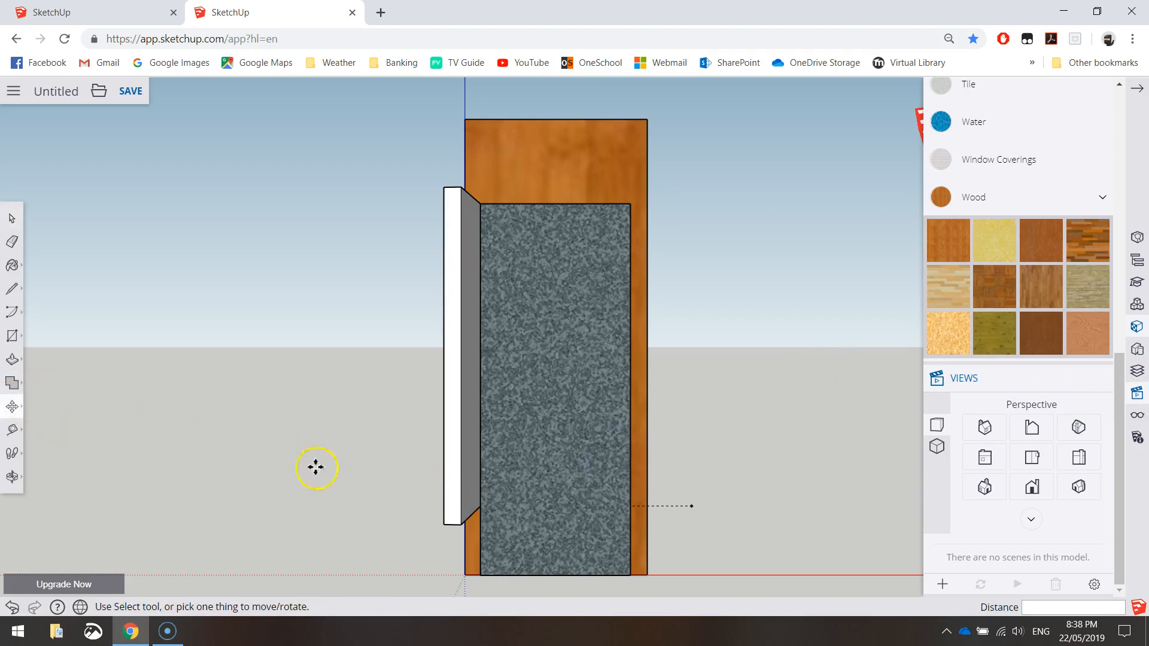
{"action": "left_click", "coordinate": [462, 525]}
{"action": "key", "text": "ctrl"}
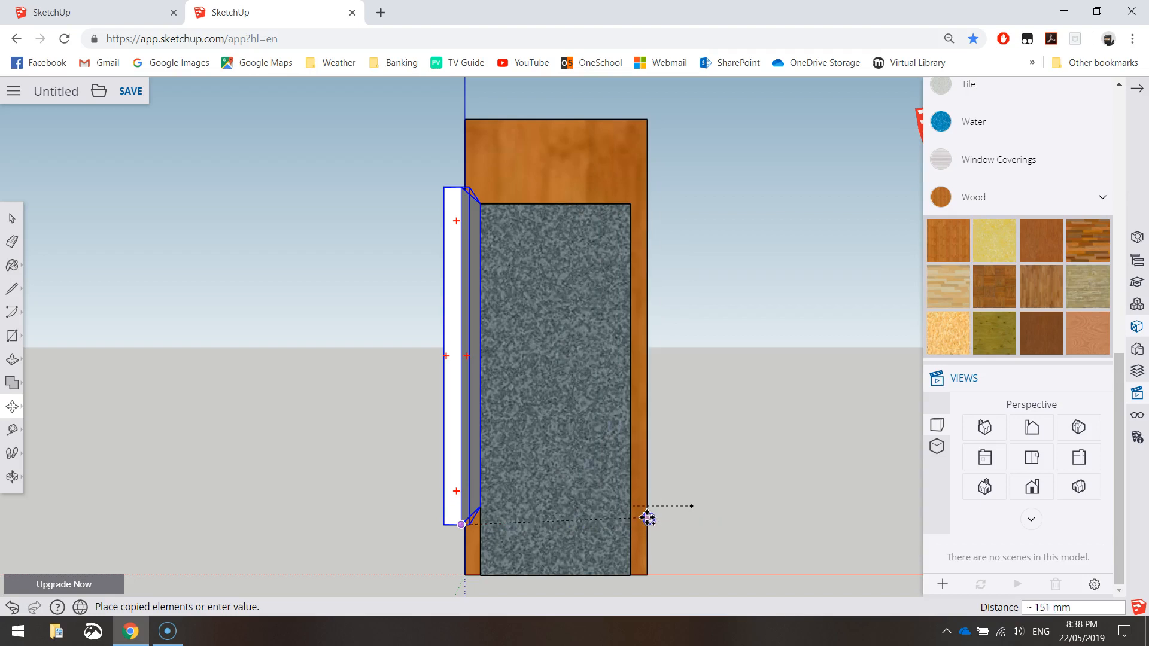
{"action": "left_click", "coordinate": [639, 518]}
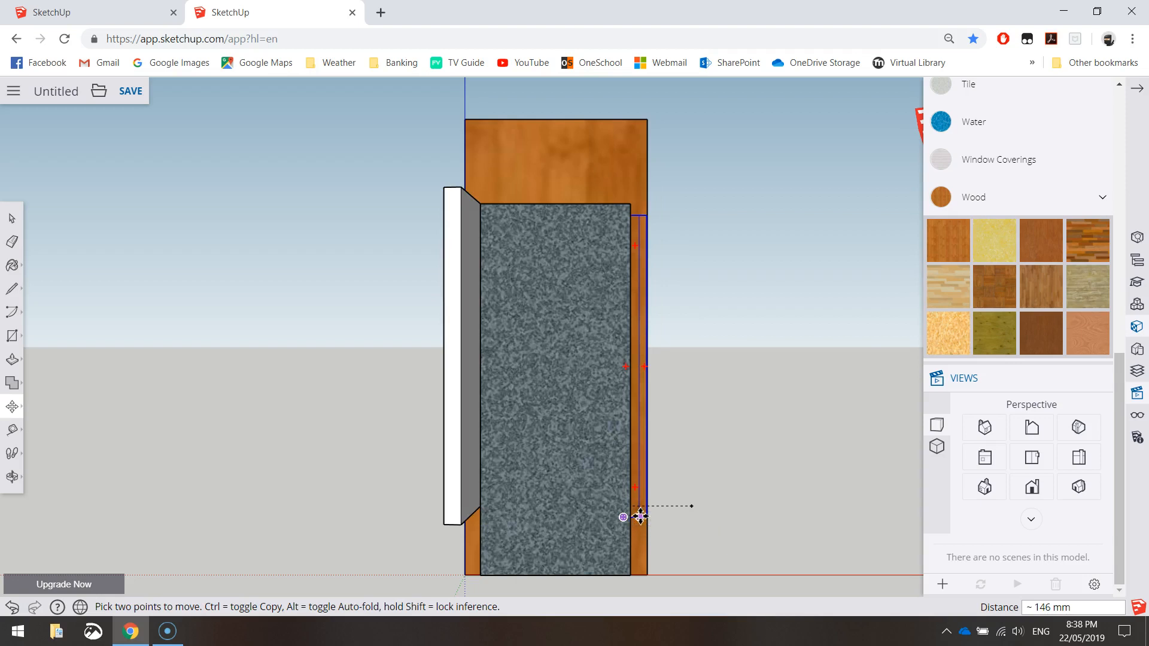
{"action": "left_click", "coordinate": [136, 393]}
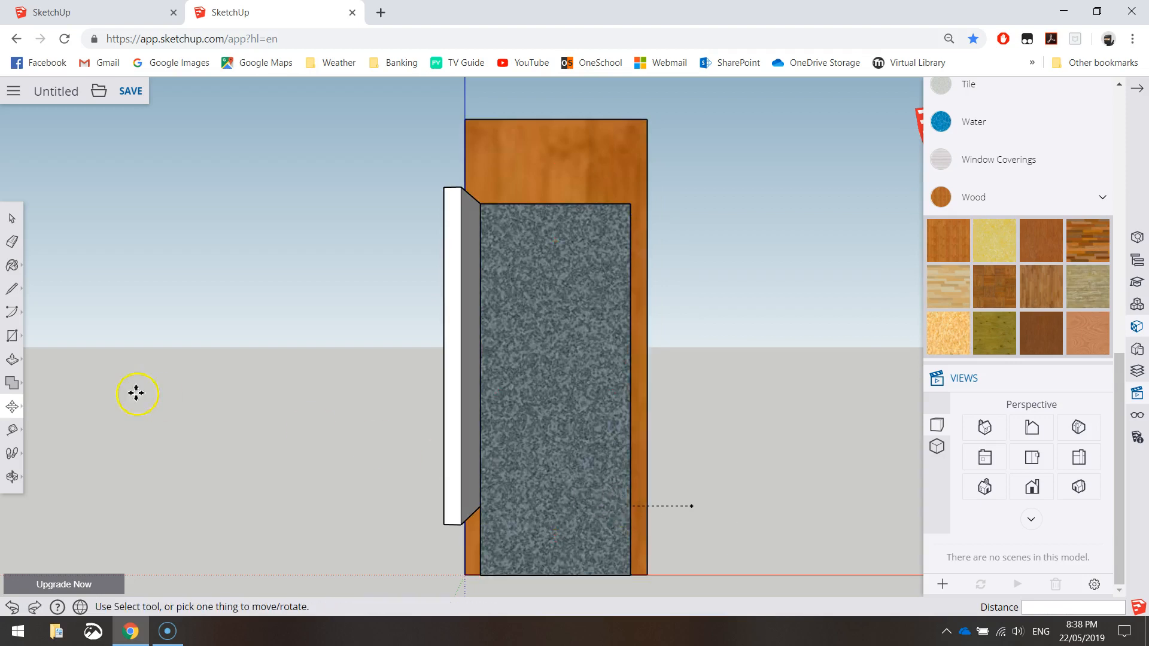
Draw a rectangle about 13 x 232 mm on BackWall's right strip, from the guide to the Mesh's upper-right corner
{"action": "left_click", "coordinate": [9, 336]}
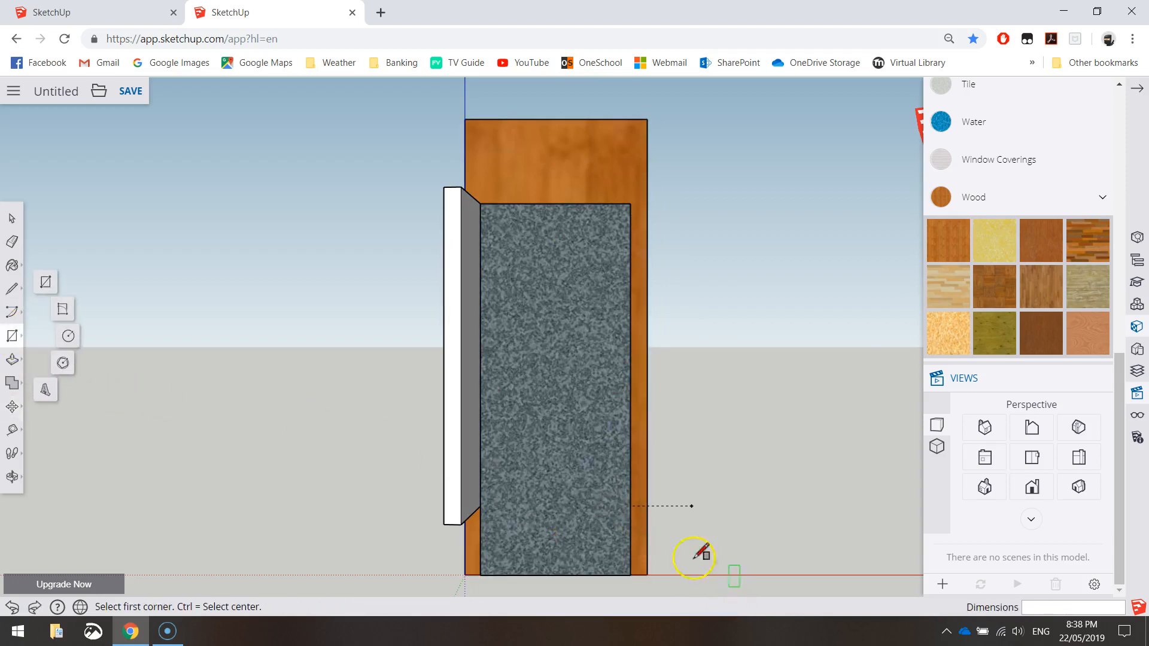
{"action": "left_click", "coordinate": [647, 506]}
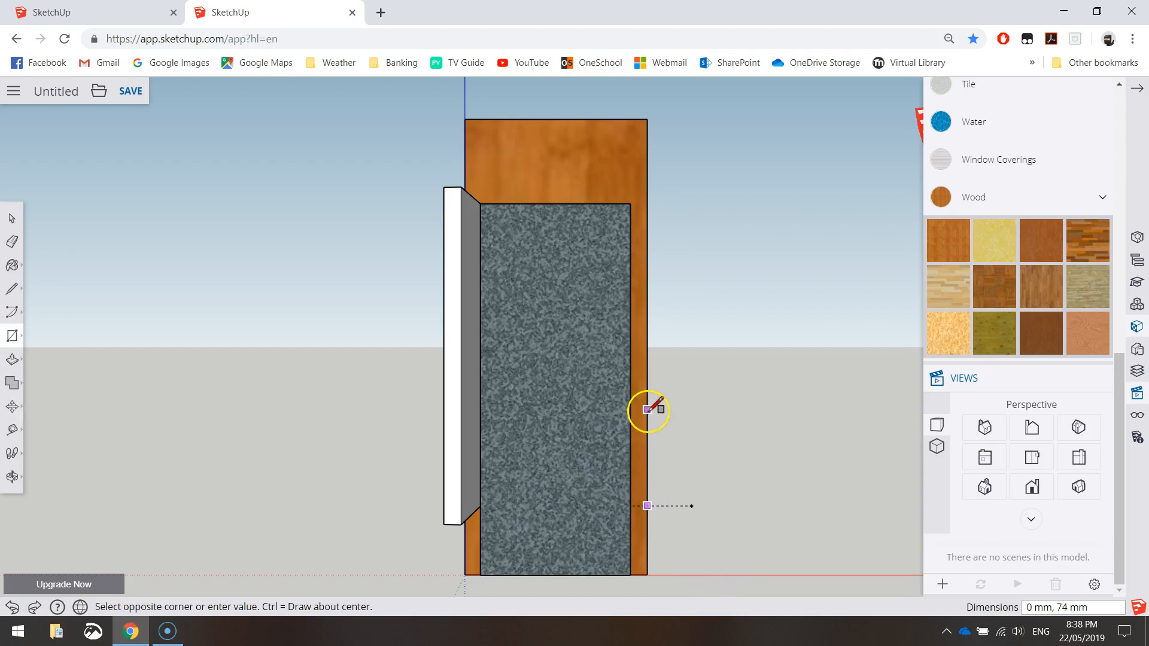
{"action": "left_click", "coordinate": [631, 204]}
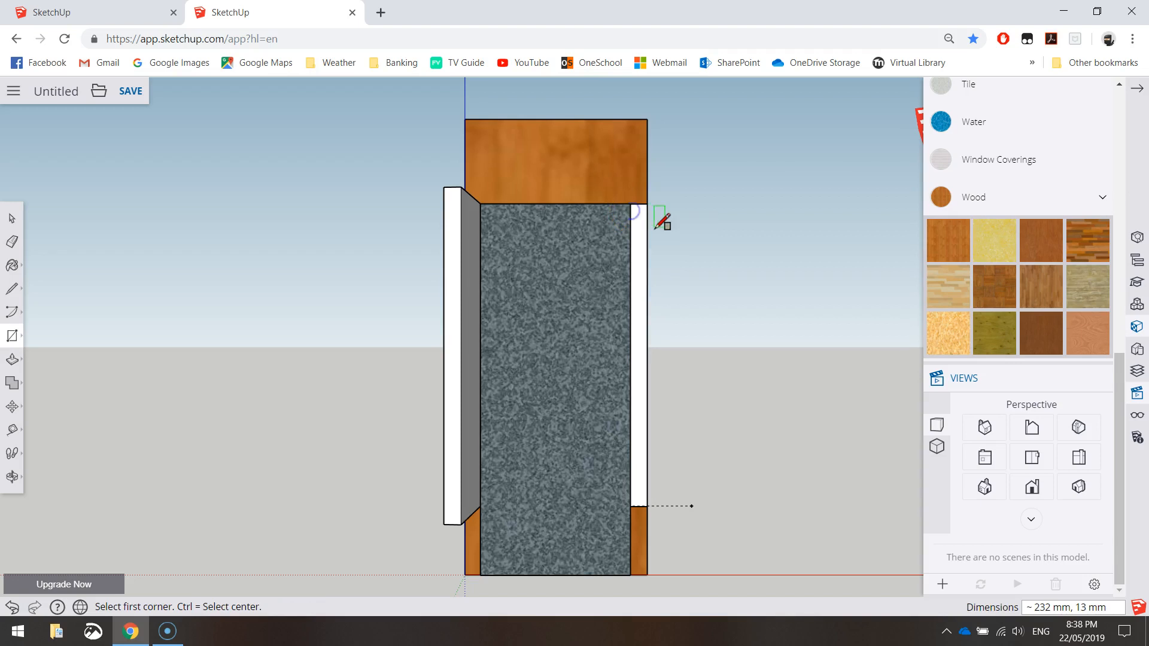
Push/Pull the narrow rectangle on BackWall's right strip outward by 69 mm
{"action": "left_click", "coordinate": [10, 357]}
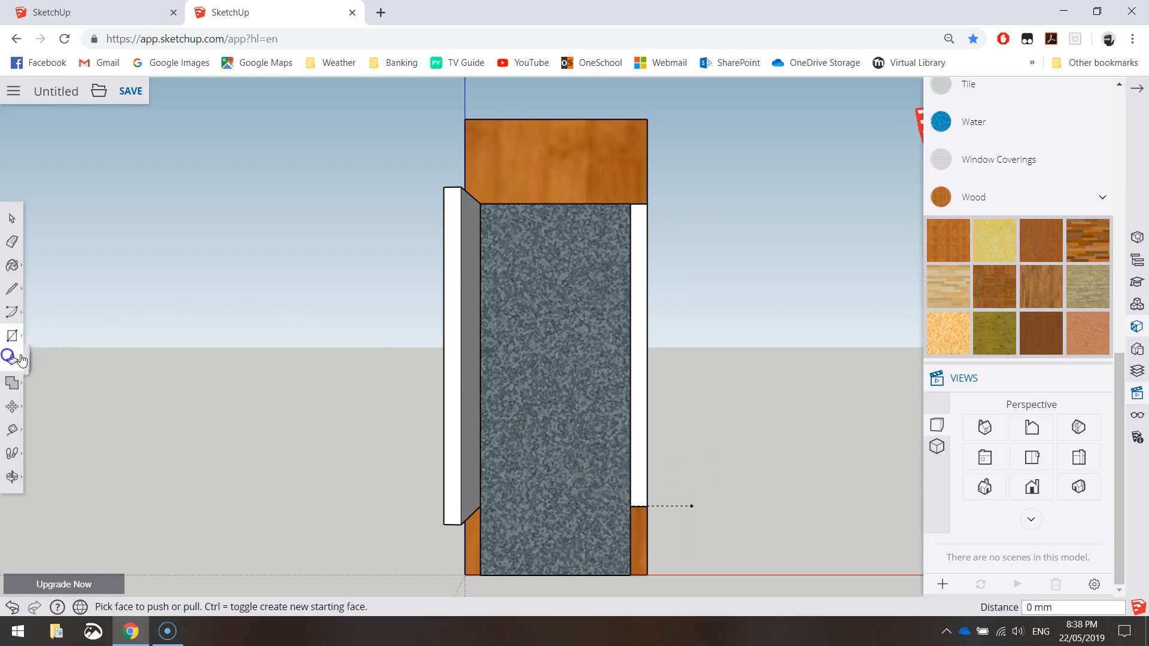
{"action": "left_click", "coordinate": [639, 323]}
{"action": "middle_click_drag", "start_coordinate": [699, 354], "coordinate": [466, 369]}
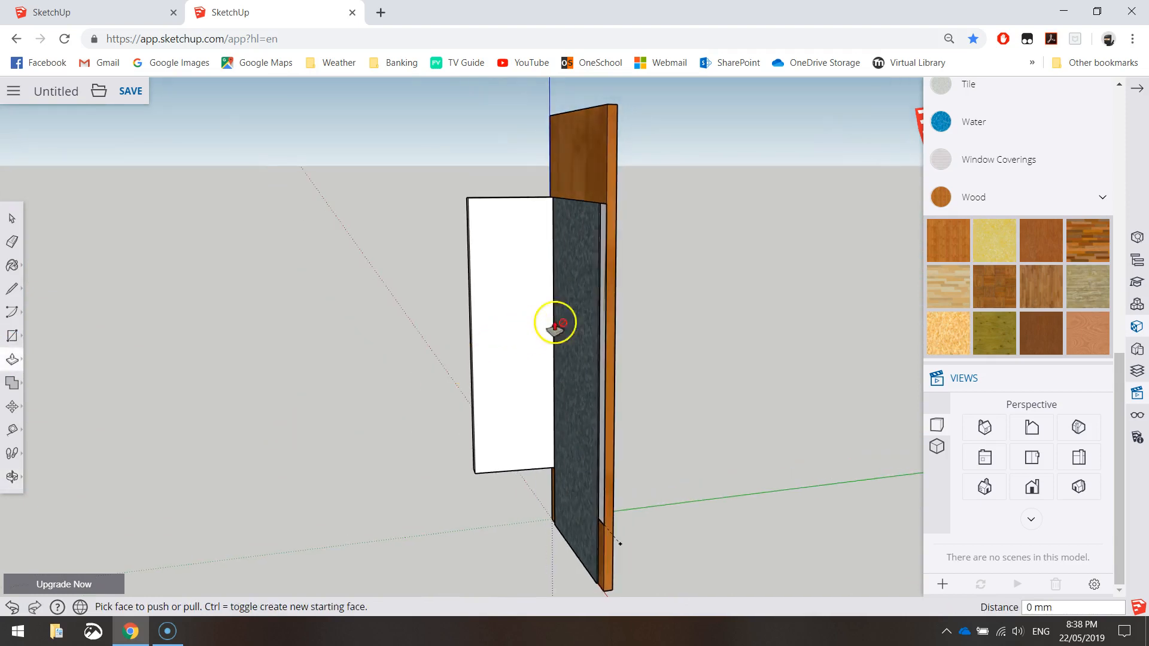
{"action": "left_click", "coordinate": [604, 294]}
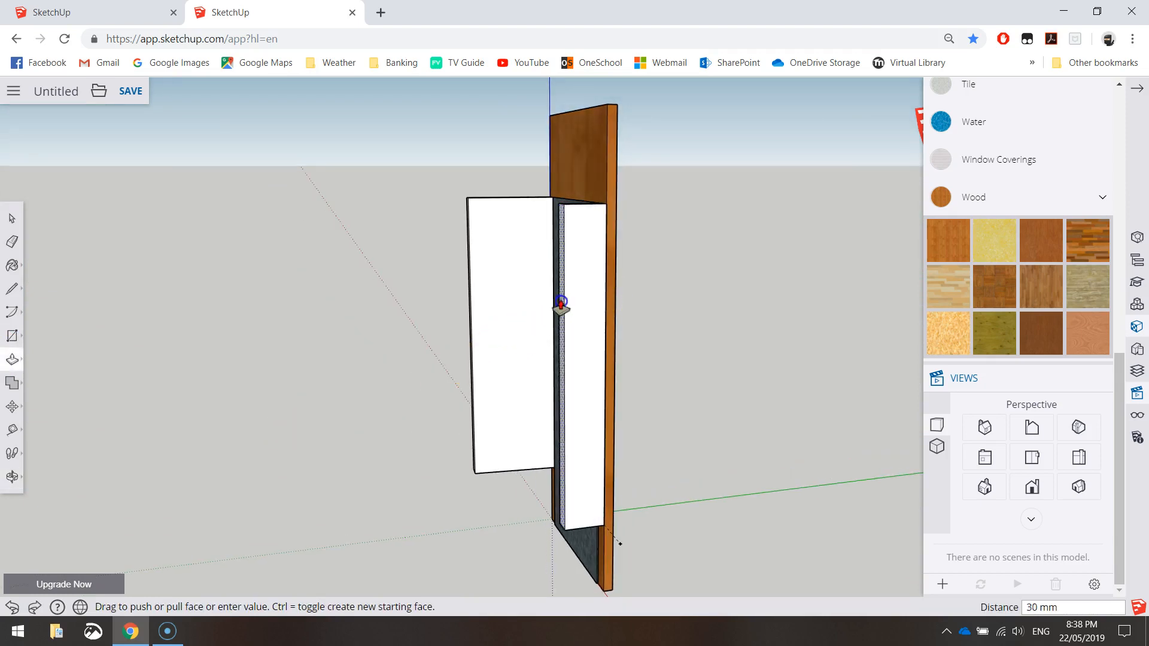
{"action": "left_click", "coordinate": [550, 307]}
{"action": "key", "text": "Return"}
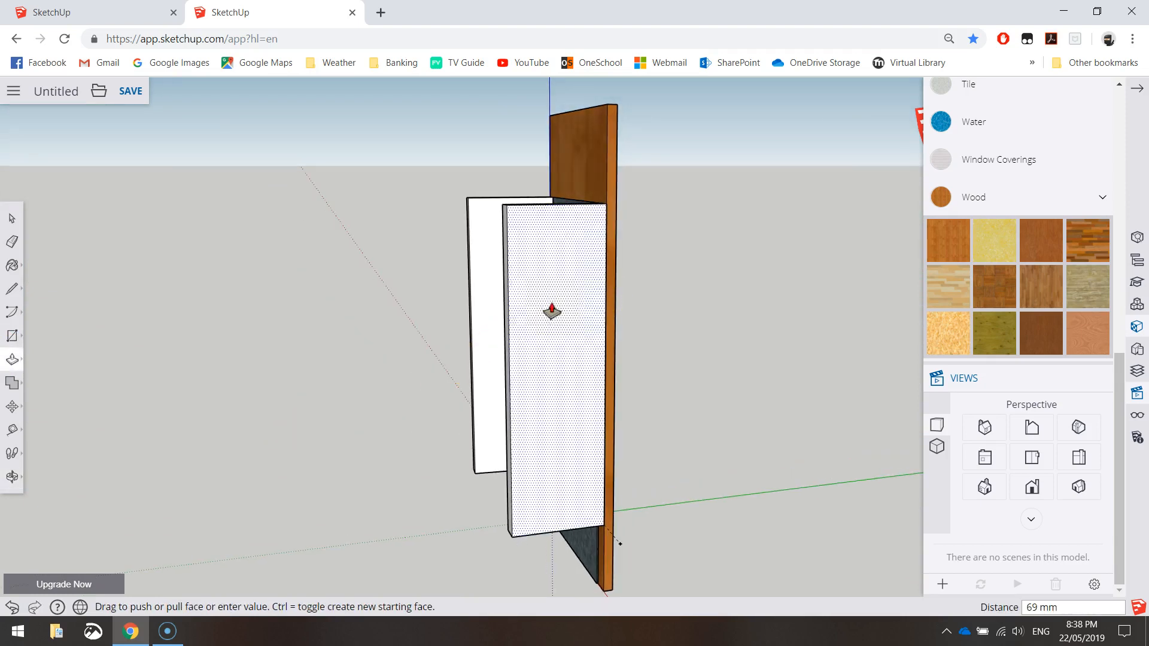
Make the whole extruded block along BackWall's right edge into a component named Side2
{"action": "left_click", "coordinate": [13, 213]}
{"action": "middle_click_drag", "start_coordinate": [616, 297], "coordinate": [1044, 287]}
{"action": "middle_click_drag", "start_coordinate": [652, 329], "coordinate": [632, 286]}
{"action": "left_click", "coordinate": [632, 286]}
{"action": "right_click", "coordinate": [632, 285]}
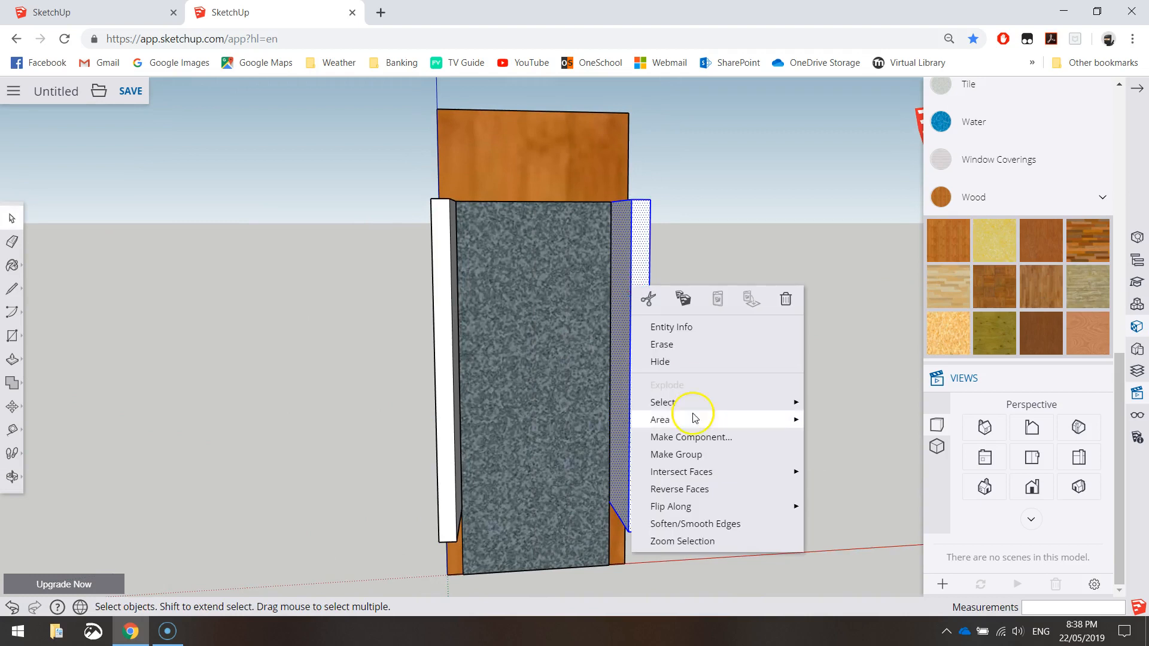
{"action": "left_click", "coordinate": [690, 437]}
{"action": "type", "text": "Side2"}
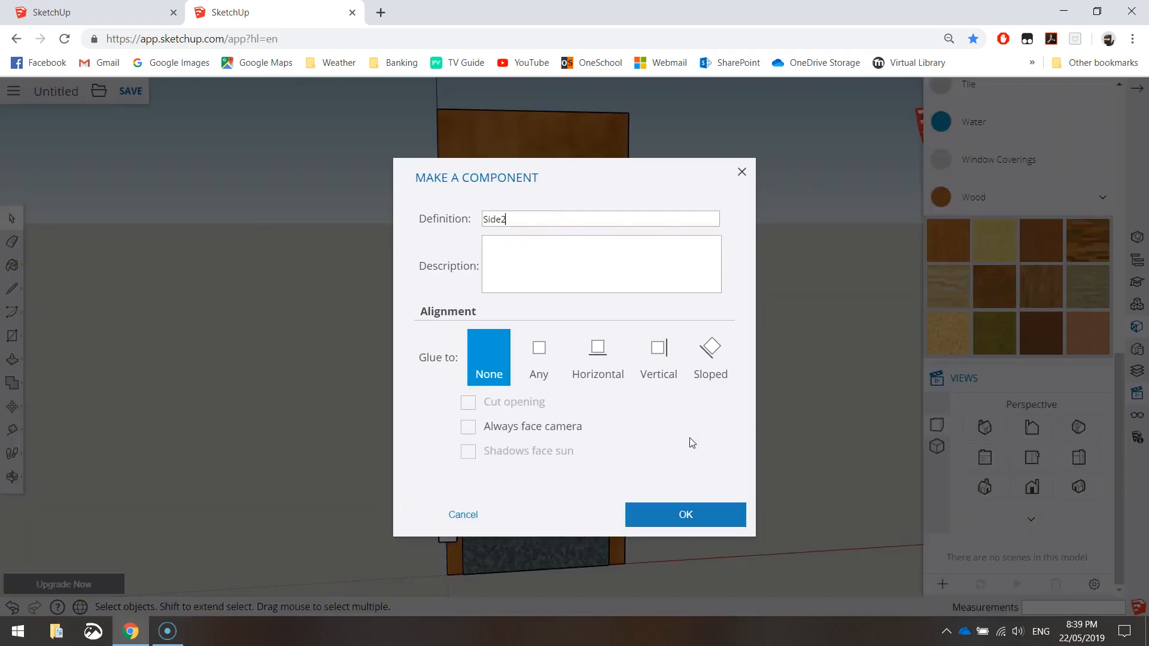
{"action": "left_click", "coordinate": [666, 514]}
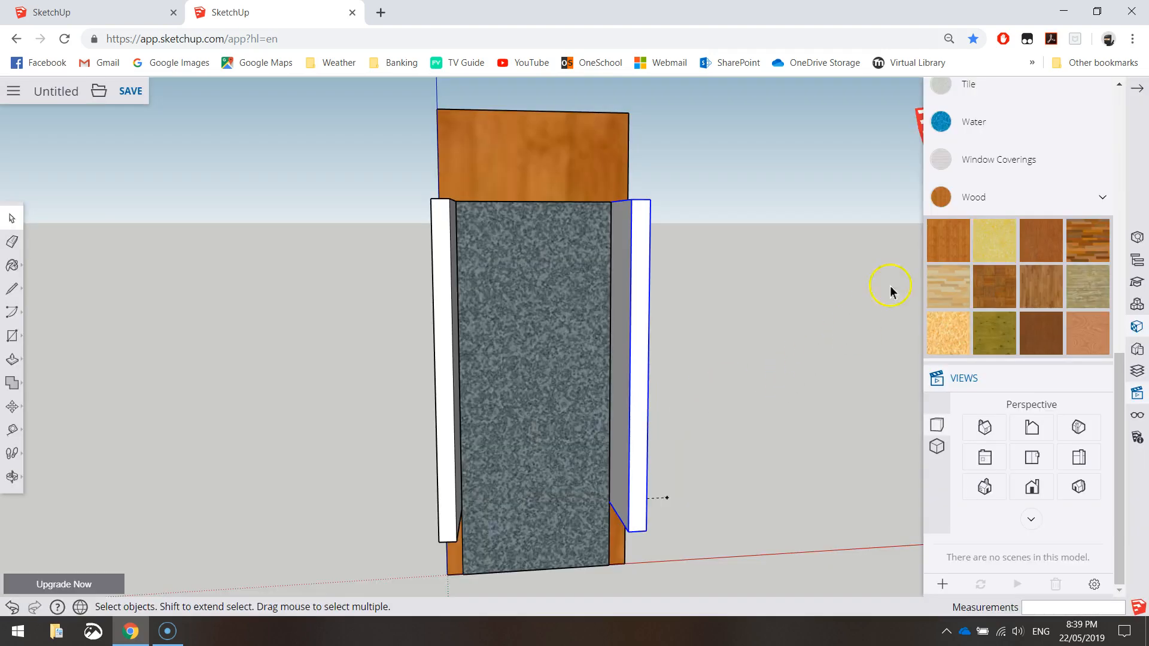
Paint both side panels with the same wood material as BackWall
{"action": "left_click", "coordinate": [936, 235]}
{"action": "left_click", "coordinate": [628, 275]}
{"action": "left_click", "coordinate": [446, 308]}
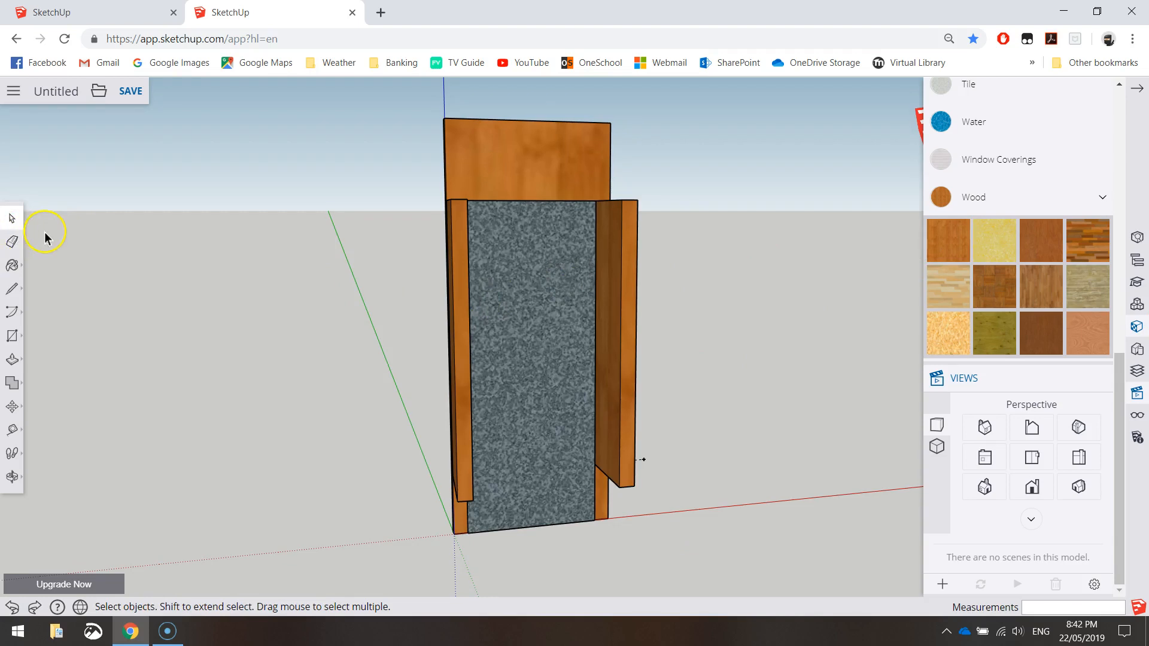
Examine the roof slope on the finished bat box in the other model, and return to the working model
{"action": "middle_click_drag", "start_coordinate": [705, 259], "coordinate": [459, 257]}
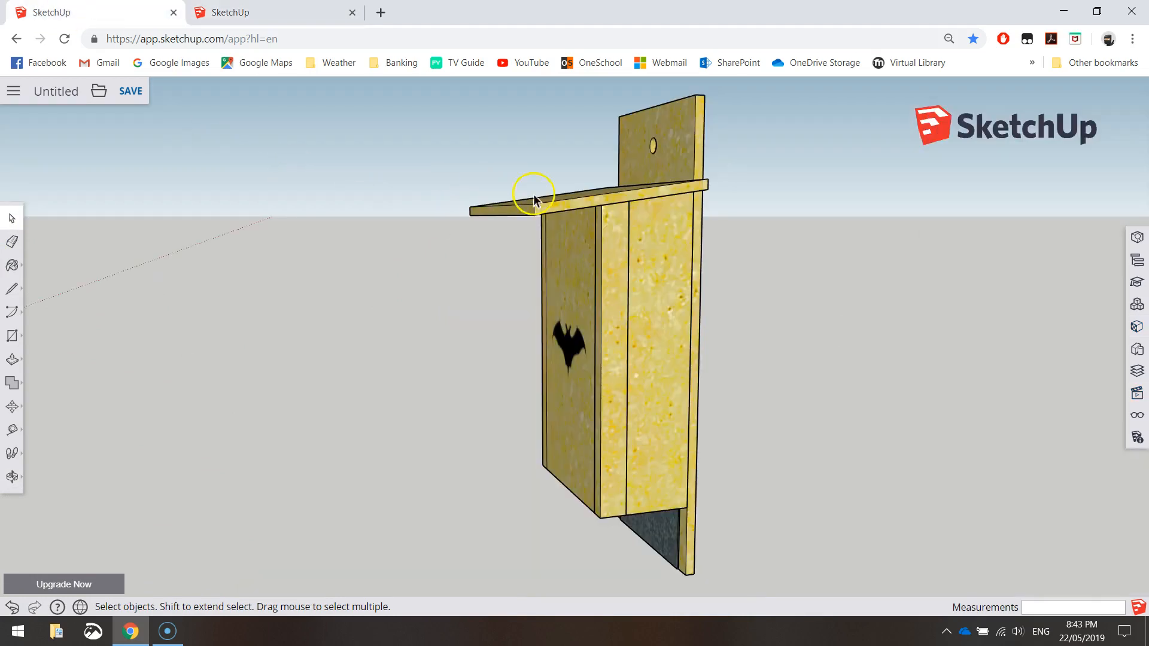
{"action": "middle_click_drag", "start_coordinate": [534, 233], "coordinate": [626, 217]}
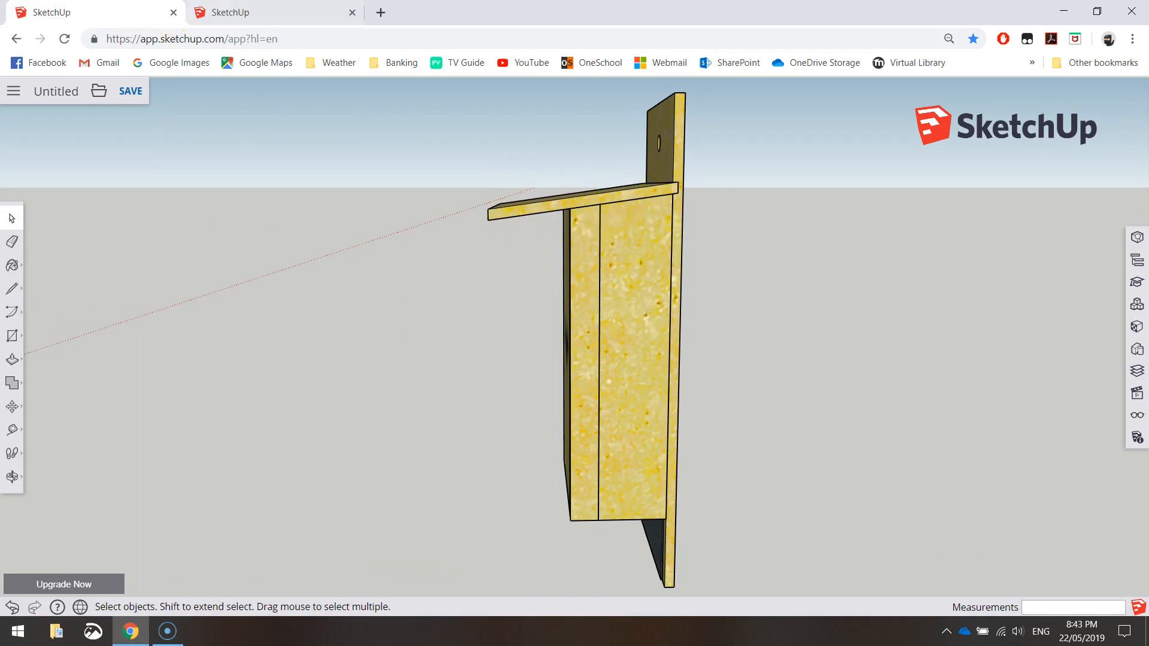
{"action": "left_click", "coordinate": [249, 22]}
Create an 8° protractor guide on Side2's outer face, sloping down toward the front from its upper rear corner
{"action": "middle_click_drag", "start_coordinate": [717, 227], "coordinate": [529, 193]}
{"action": "scroll", "coordinate": [530, 192], "scroll_direction": "up", "scroll_amount": 3}
{"action": "middle_click_drag", "start_coordinate": [508, 250], "coordinate": [608, 232]}
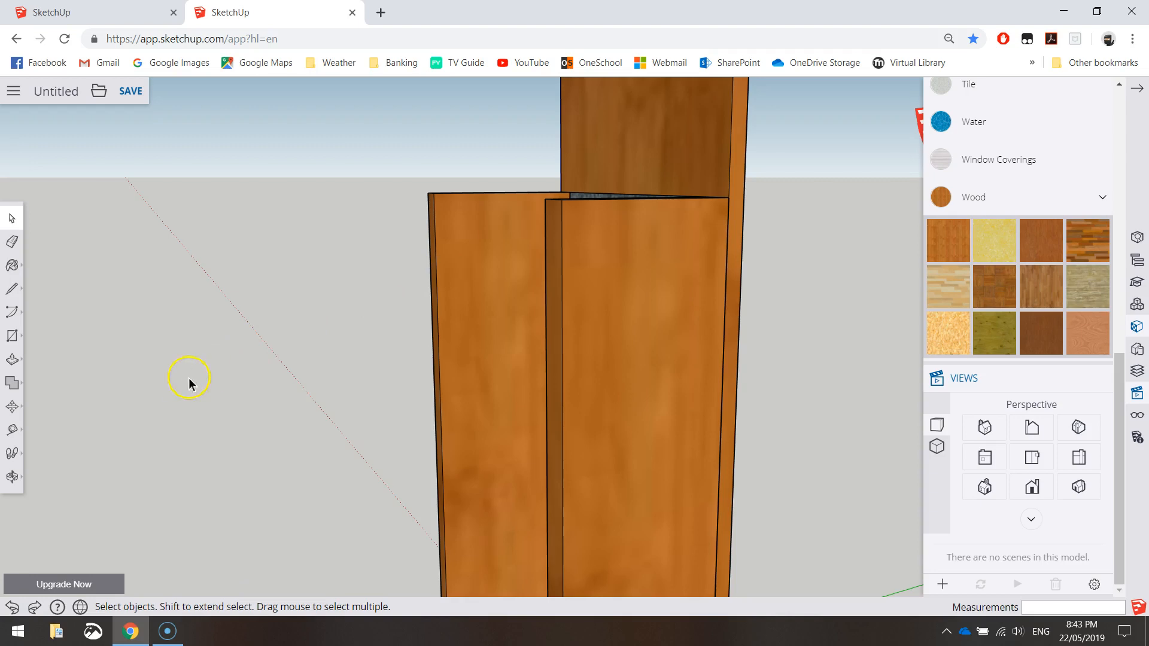
{"action": "left_click", "coordinate": [12, 431]}
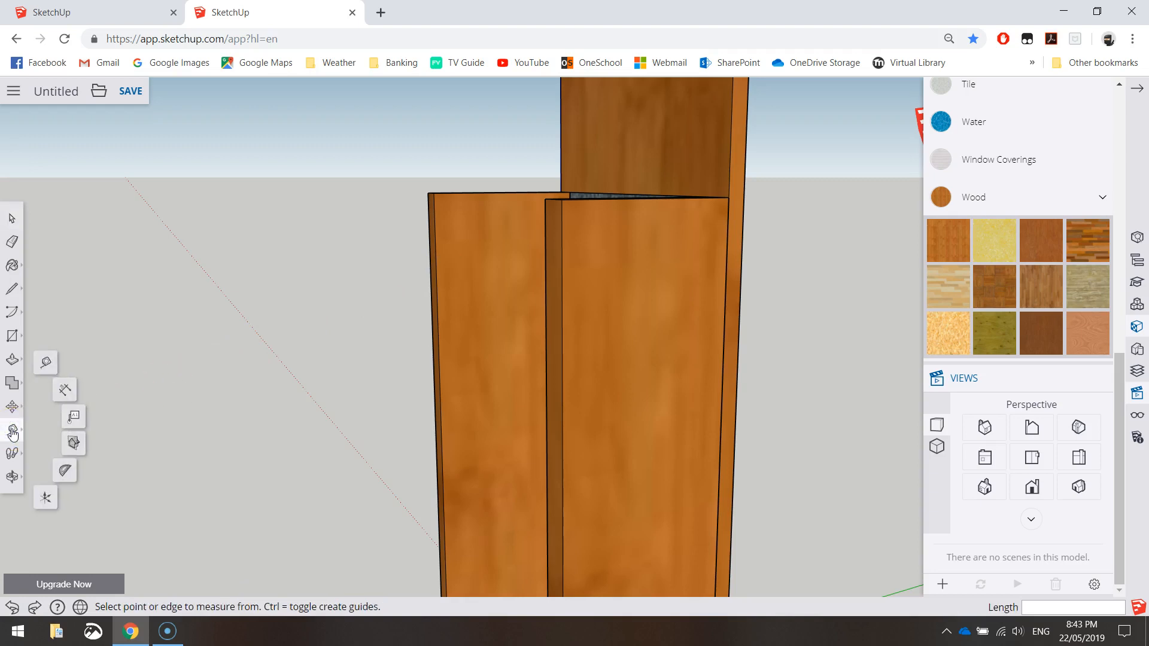
{"action": "left_click", "coordinate": [63, 473]}
{"action": "middle_click_drag", "start_coordinate": [687, 281], "coordinate": [544, 275]}
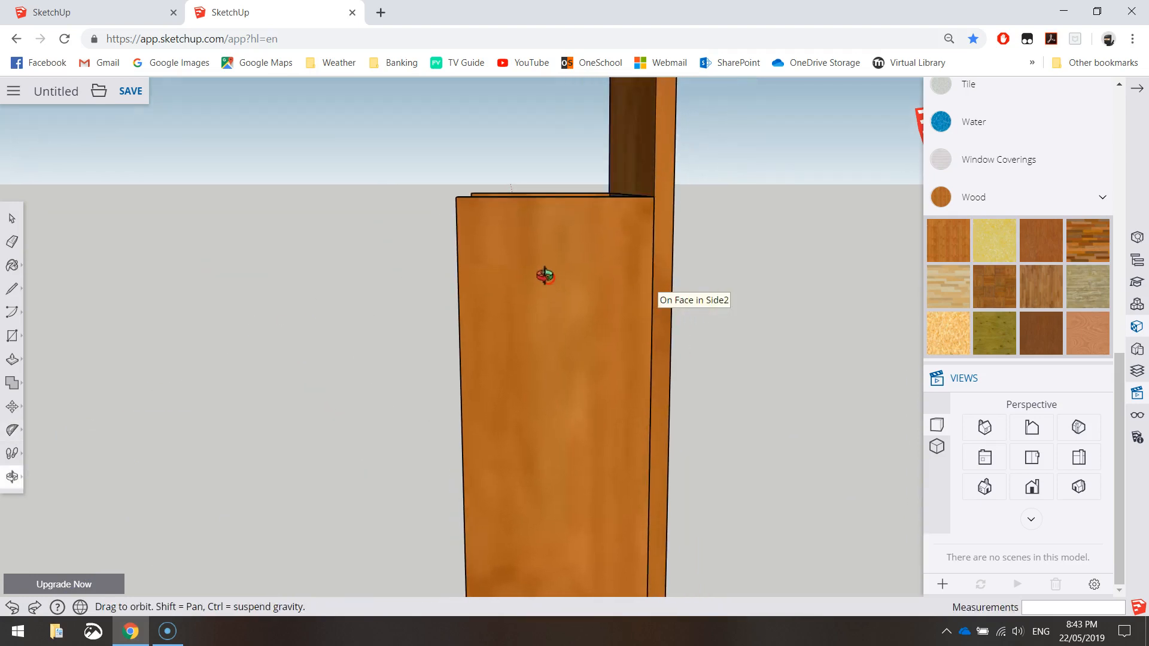
{"action": "left_click", "coordinate": [651, 201]}
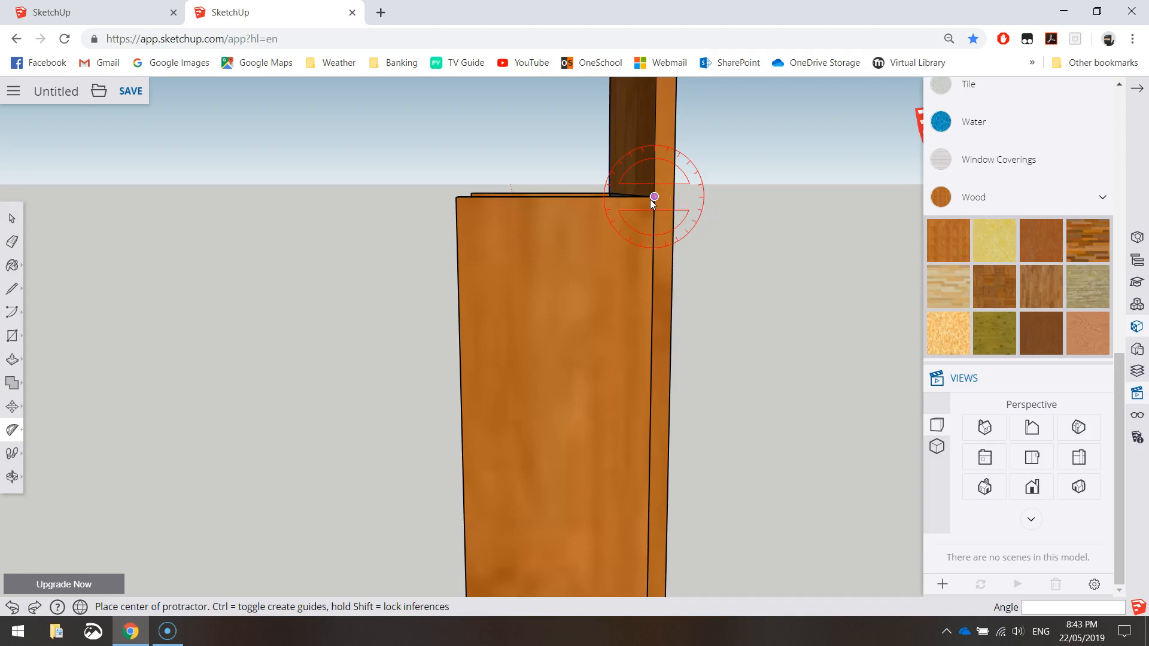
{"action": "left_click_drag", "start_coordinate": [653, 199], "coordinate": [608, 206]}
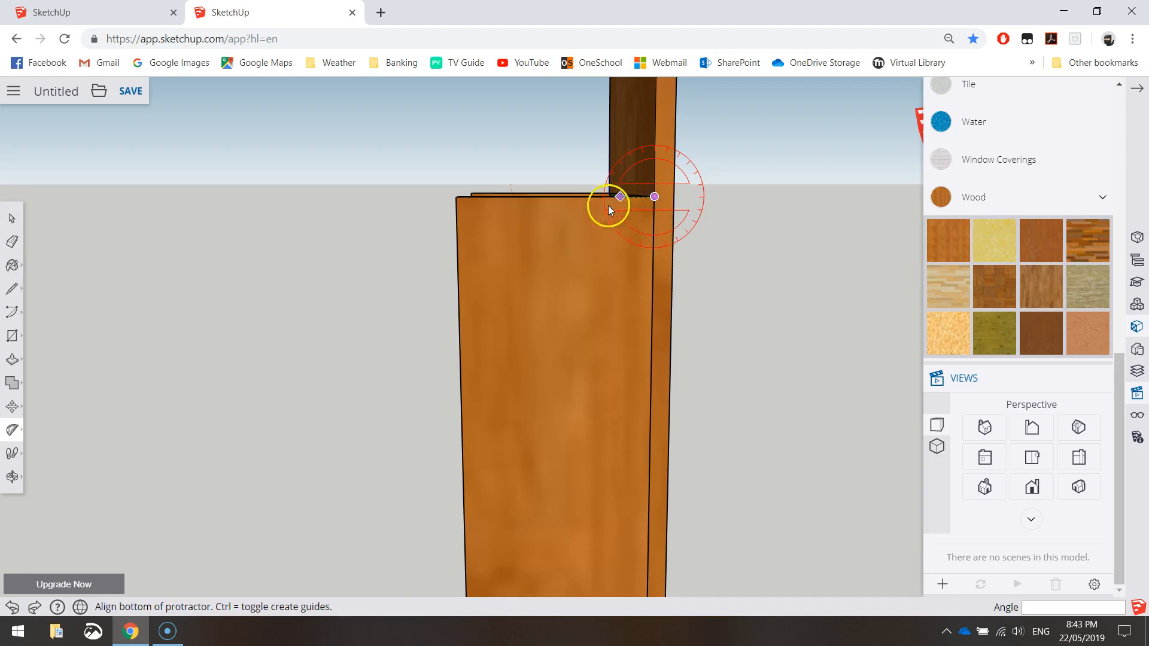
{"action": "left_click", "coordinate": [457, 197]}
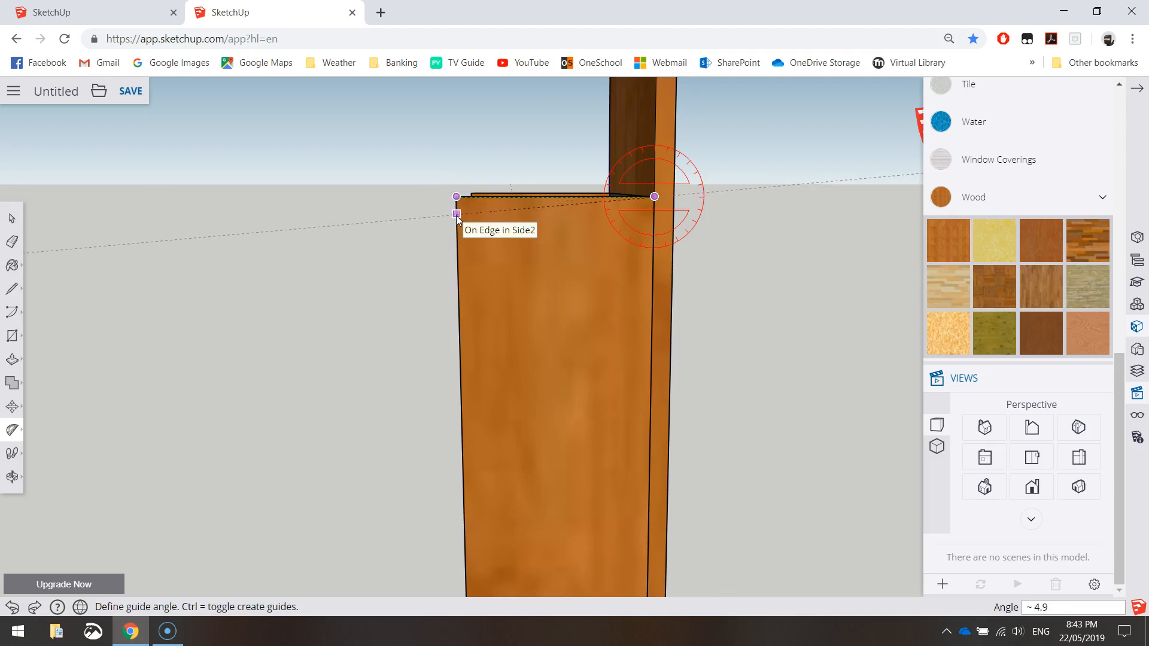
{"action": "key", "text": "Return"}
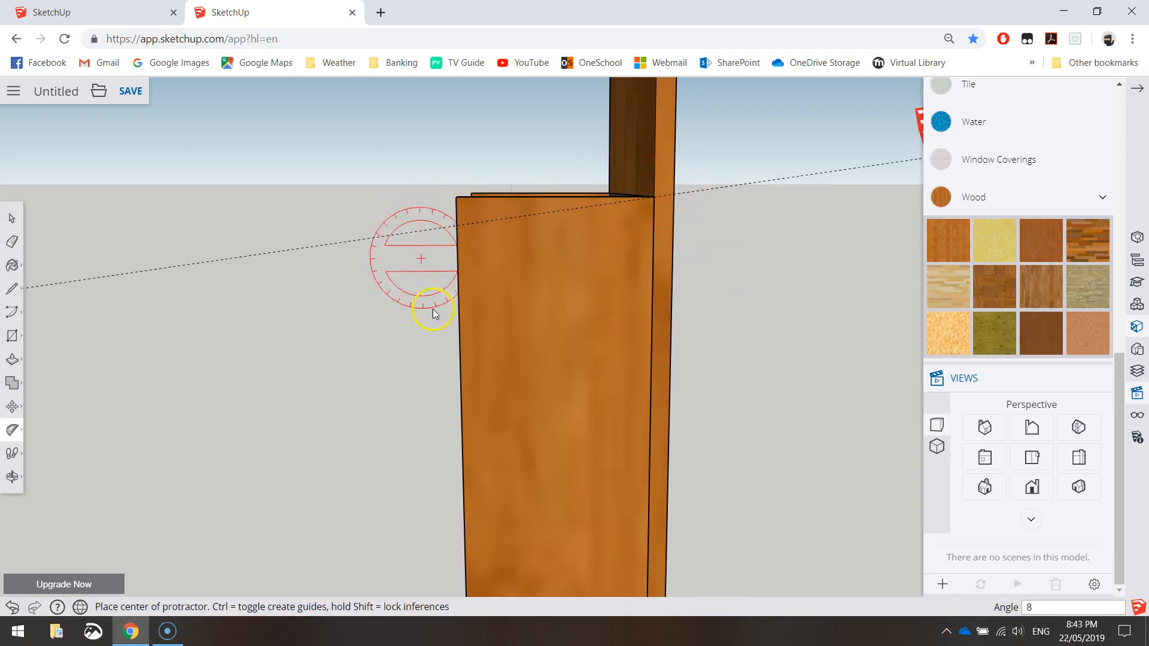
Create a matching 8° protractor guide on the Side panel's outer face, sloping down from its upper rear corner
{"action": "middle_click_drag", "start_coordinate": [333, 286], "coordinate": [670, 299]}
{"action": "middle_click_drag", "start_coordinate": [400, 266], "coordinate": [801, 261]}
{"action": "middle_click_drag", "start_coordinate": [543, 256], "coordinate": [776, 255]}
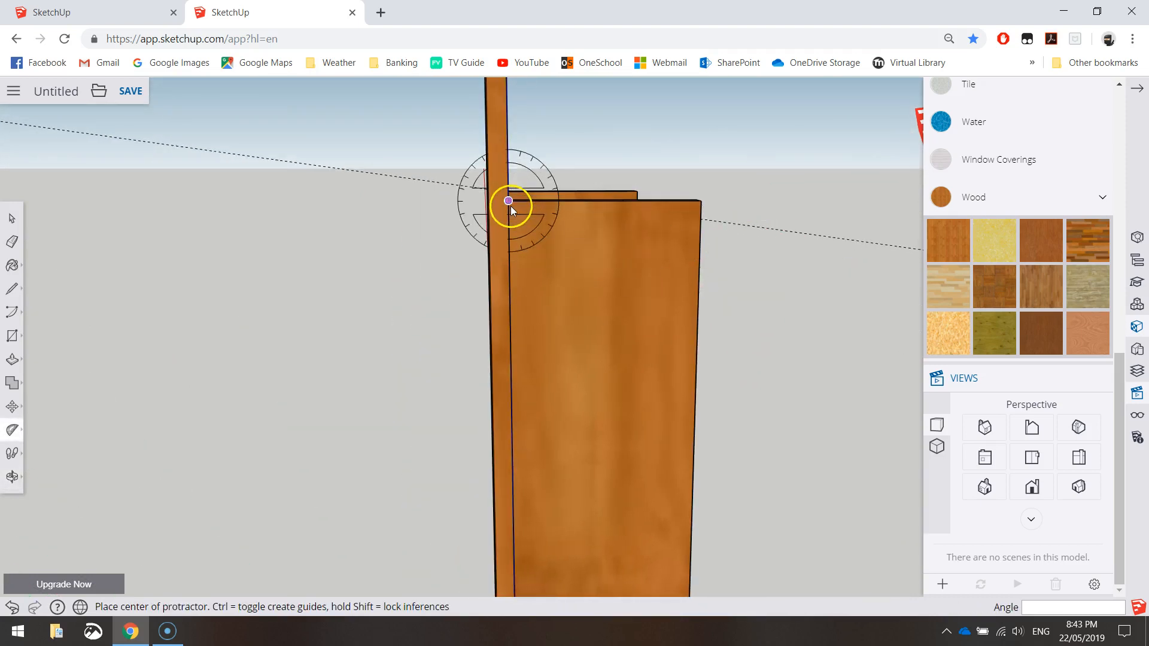
{"action": "left_click", "coordinate": [509, 203]}
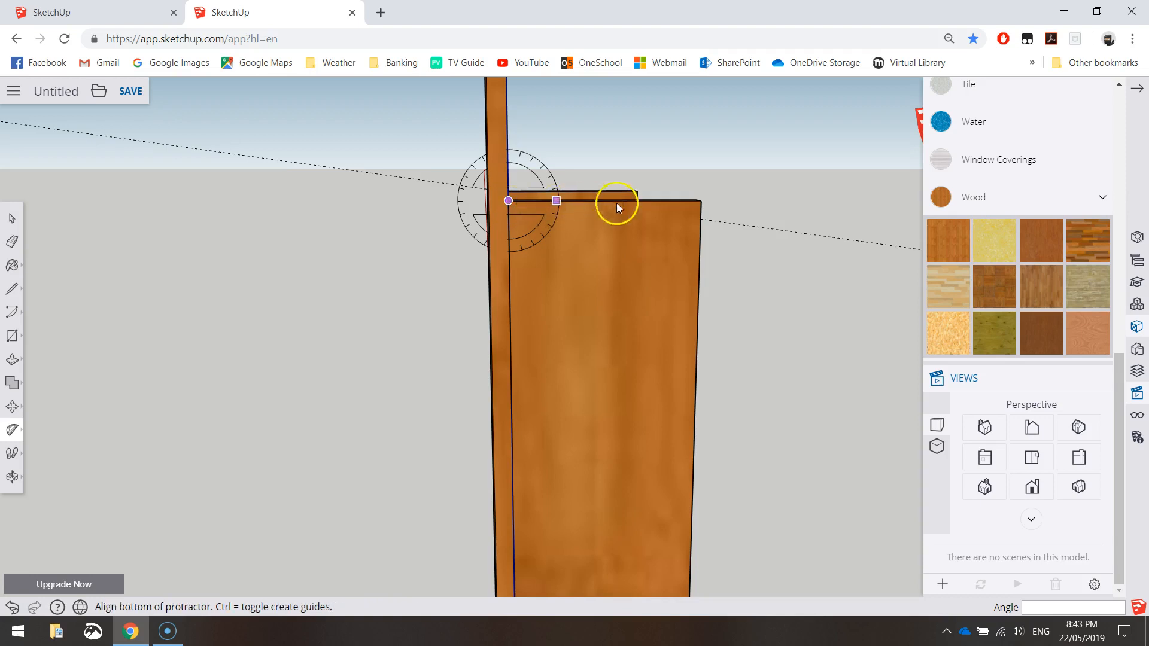
{"action": "middle_click_drag", "start_coordinate": [698, 206], "coordinate": [667, 173]}
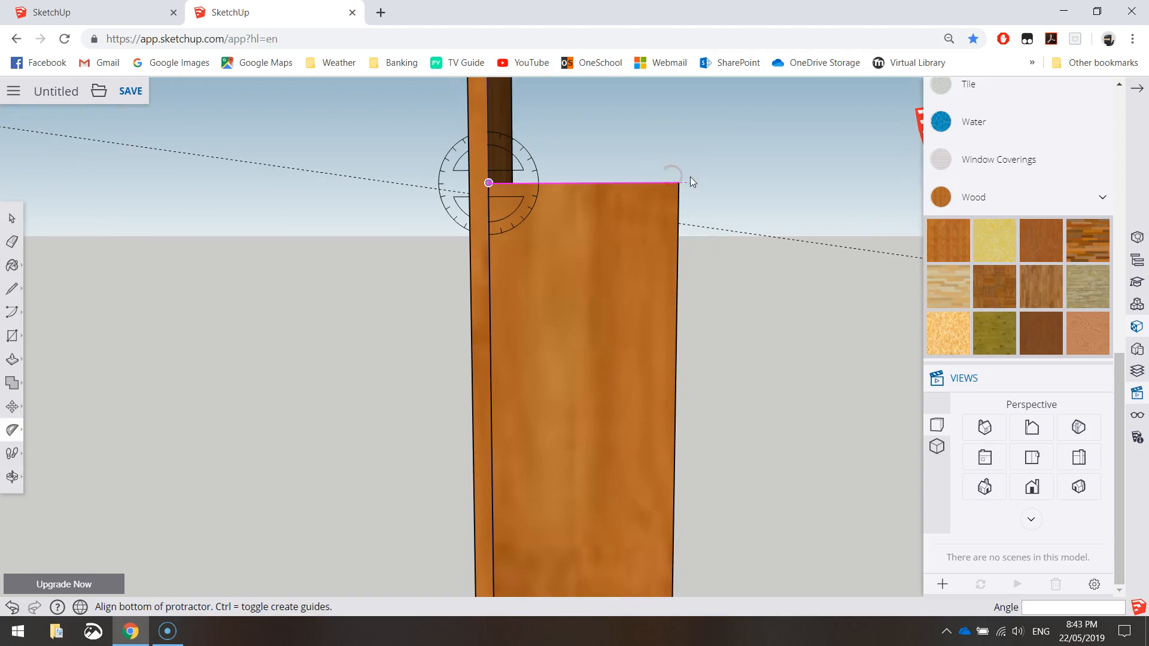
{"action": "left_click", "coordinate": [676, 183]}
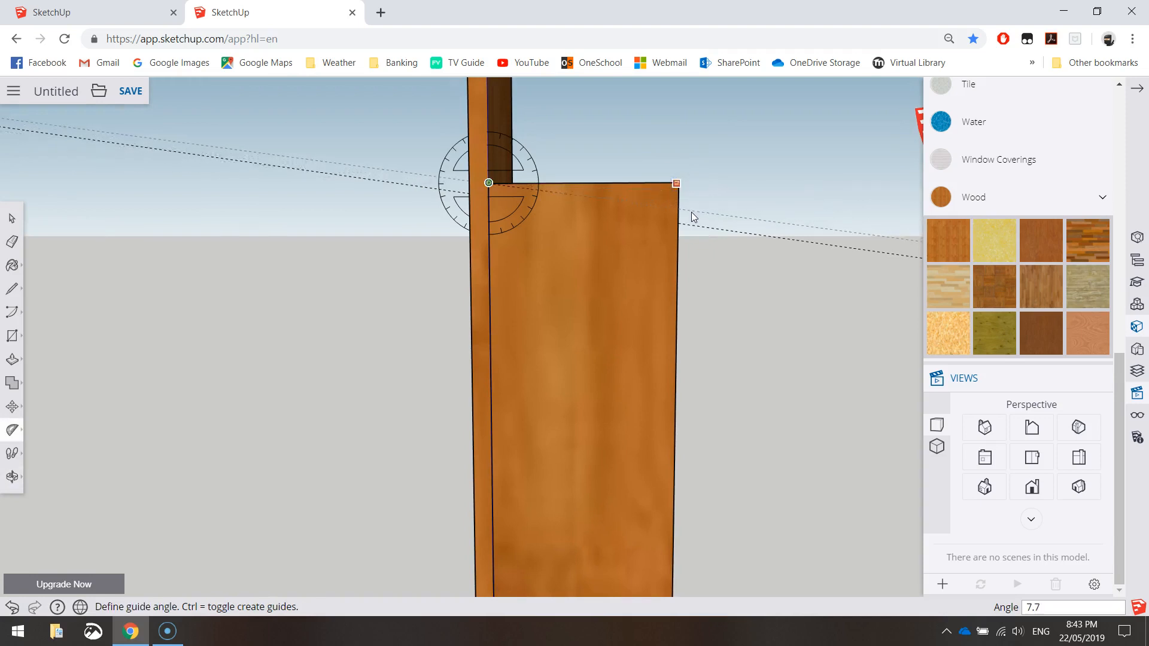
{"action": "left_click", "coordinate": [691, 212]}
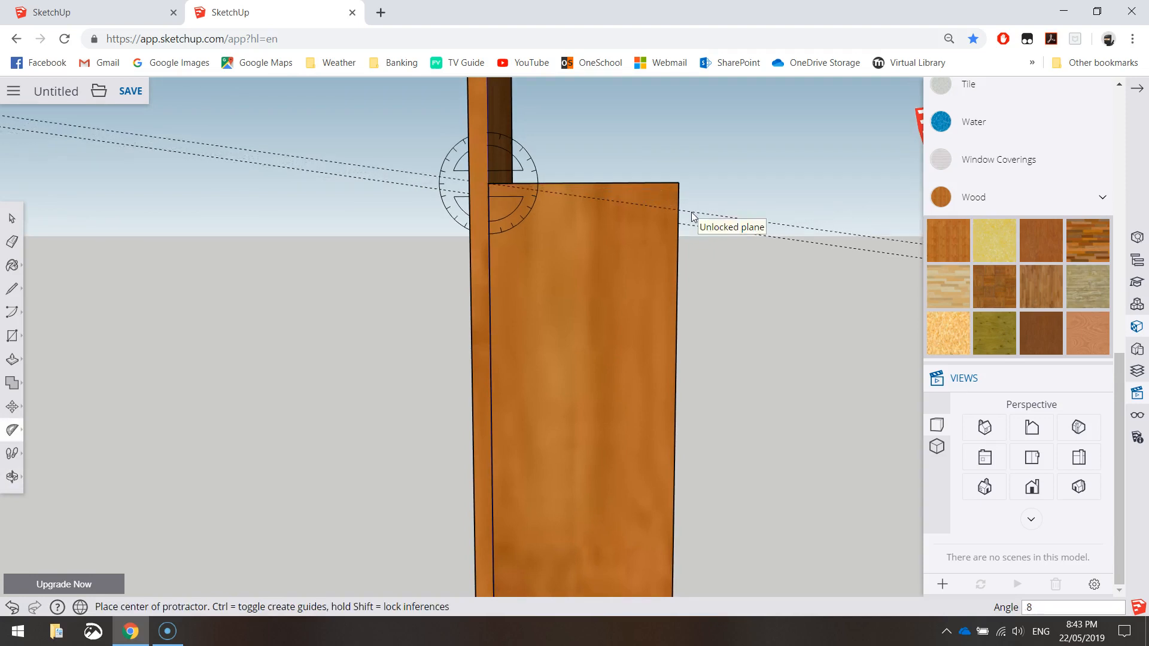
{"action": "middle_click_drag", "start_coordinate": [845, 270], "coordinate": [487, 295]}
{"action": "middle_click_drag", "start_coordinate": [775, 259], "coordinate": [372, 214]}
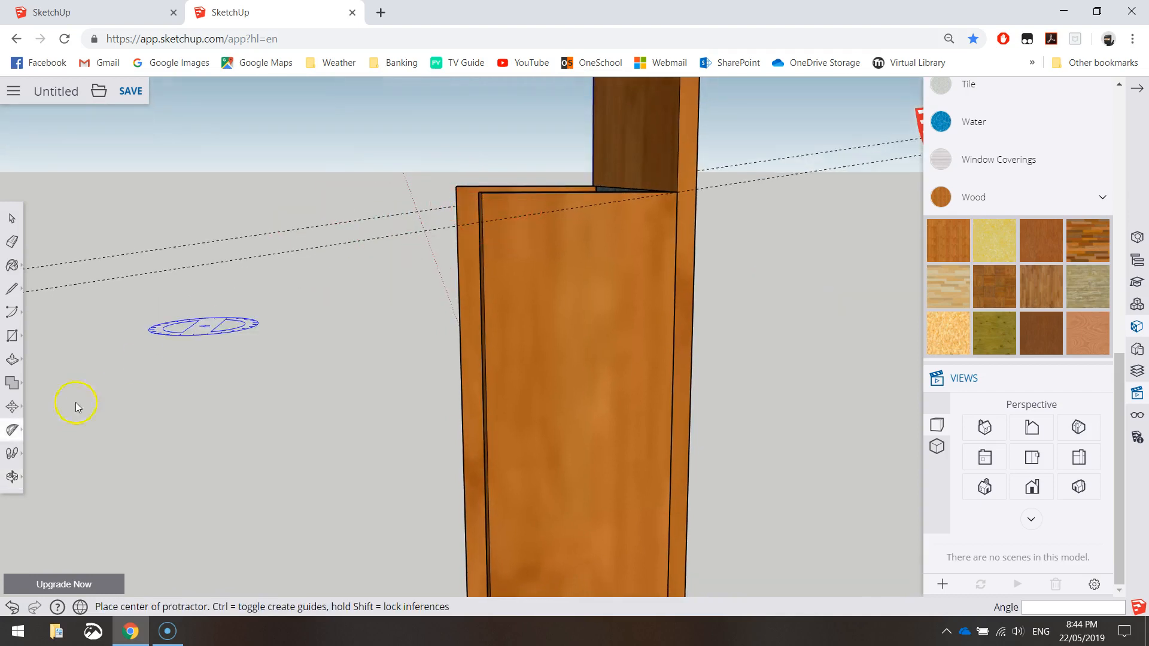
{"action": "left_click", "coordinate": [10, 408]}
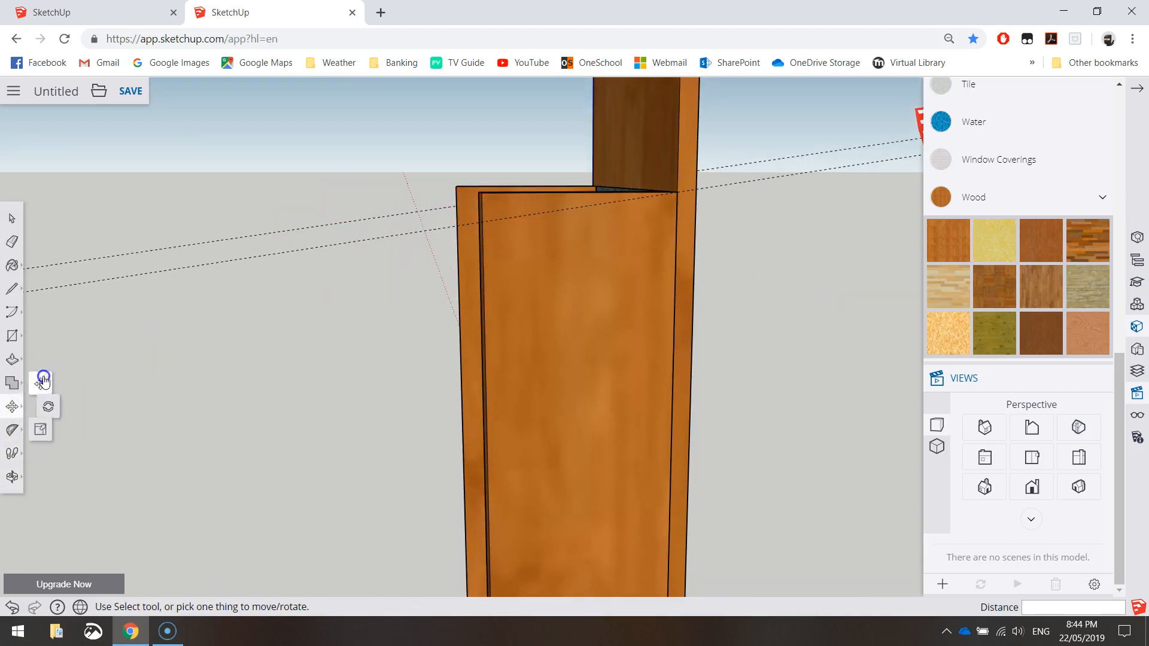
{"action": "mouse_move", "coordinate": [479, 198]}
{"action": "middle_mouse_down"}
{"action": "mouse_move", "coordinate": [469, 189]}
{"action": "mouse_move", "coordinate": [477, 195]}
{"action": "middle_mouse_up"}
{"action": "left_click", "coordinate": [11, 218]}
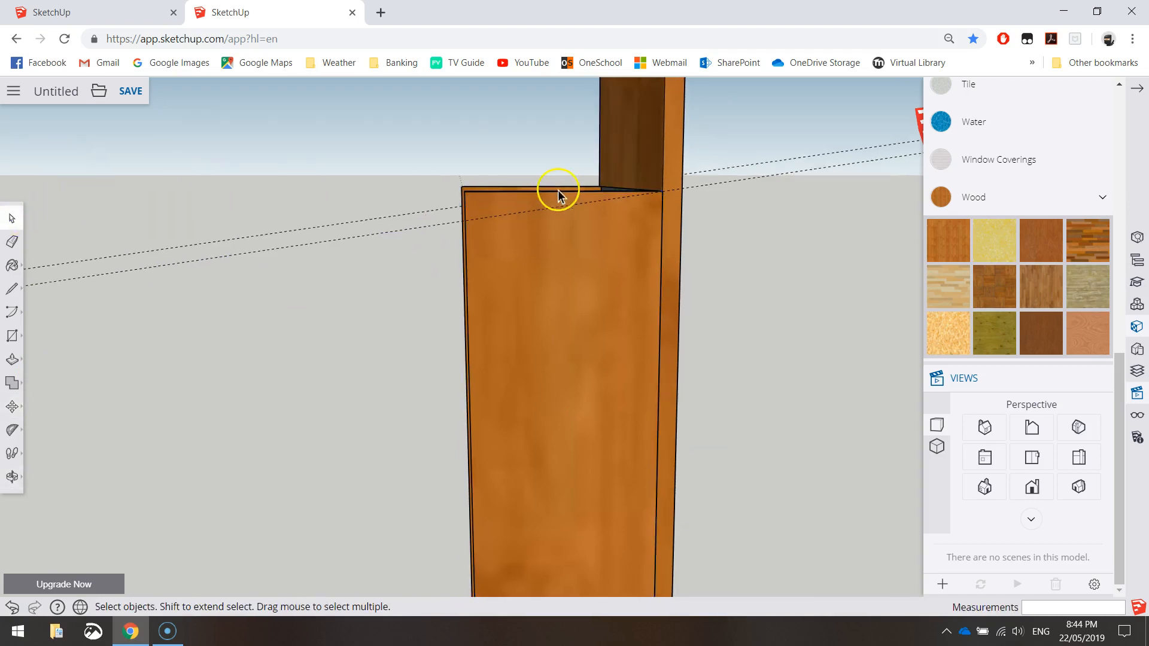
{"action": "left_click", "coordinate": [12, 406]}
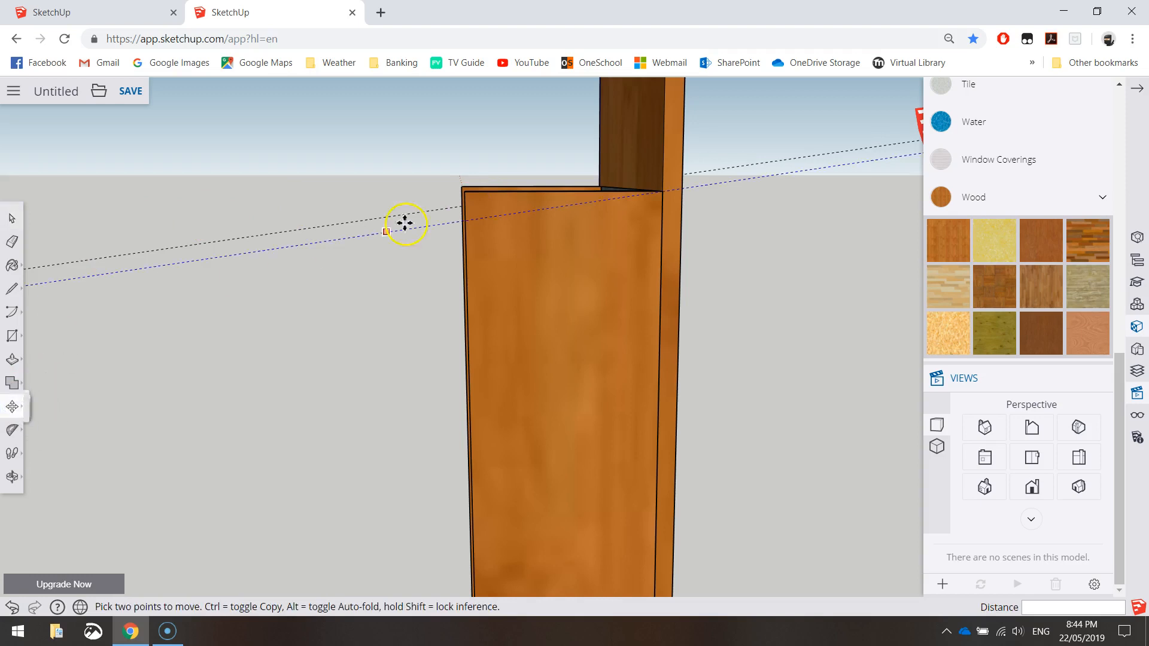
{"action": "left_click", "coordinate": [469, 192]}
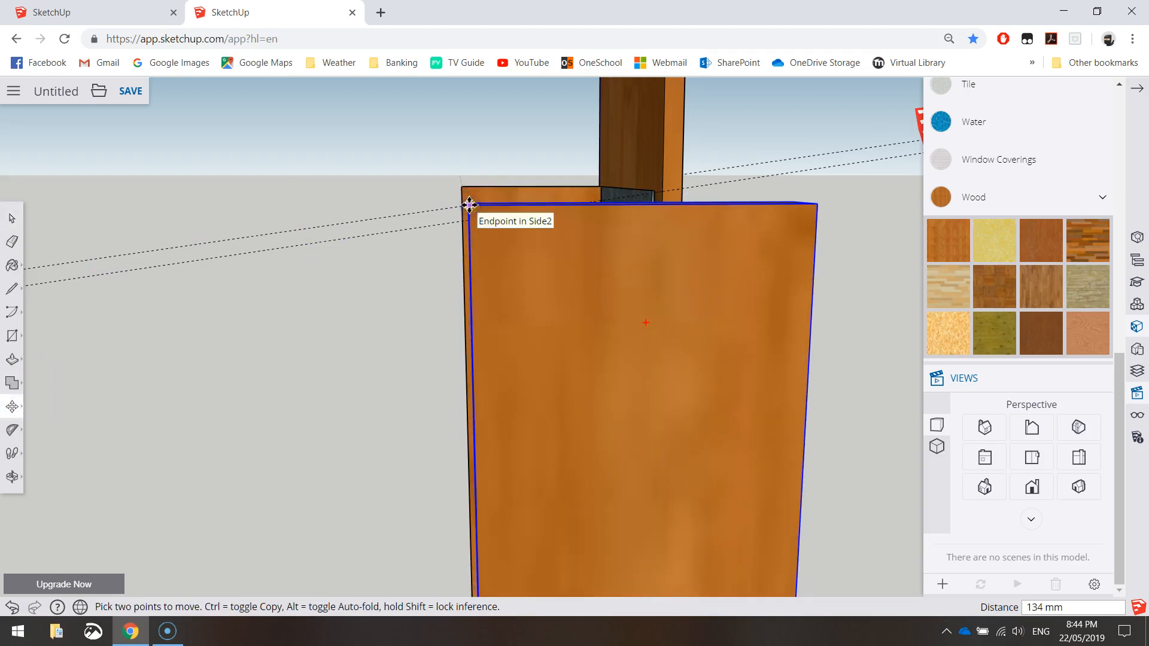
{"action": "left_click", "coordinate": [470, 202]}
Open Side2 for editing and move its outer front top corner straight down about 10 mm onto the 8° guide
{"action": "left_click", "coordinate": [12, 219]}
{"action": "left_click", "coordinate": [492, 237]}
{"action": "double_click", "coordinate": [487, 227]}
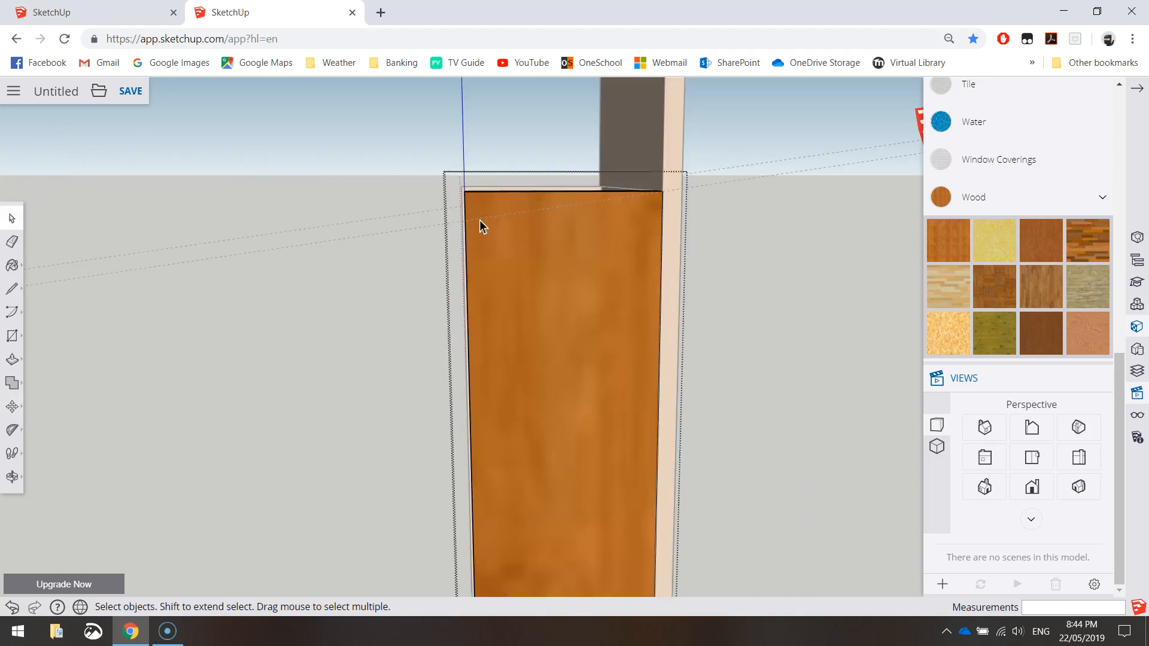
{"action": "scroll", "coordinate": [480, 220], "scroll_direction": "up", "scroll_amount": 3}
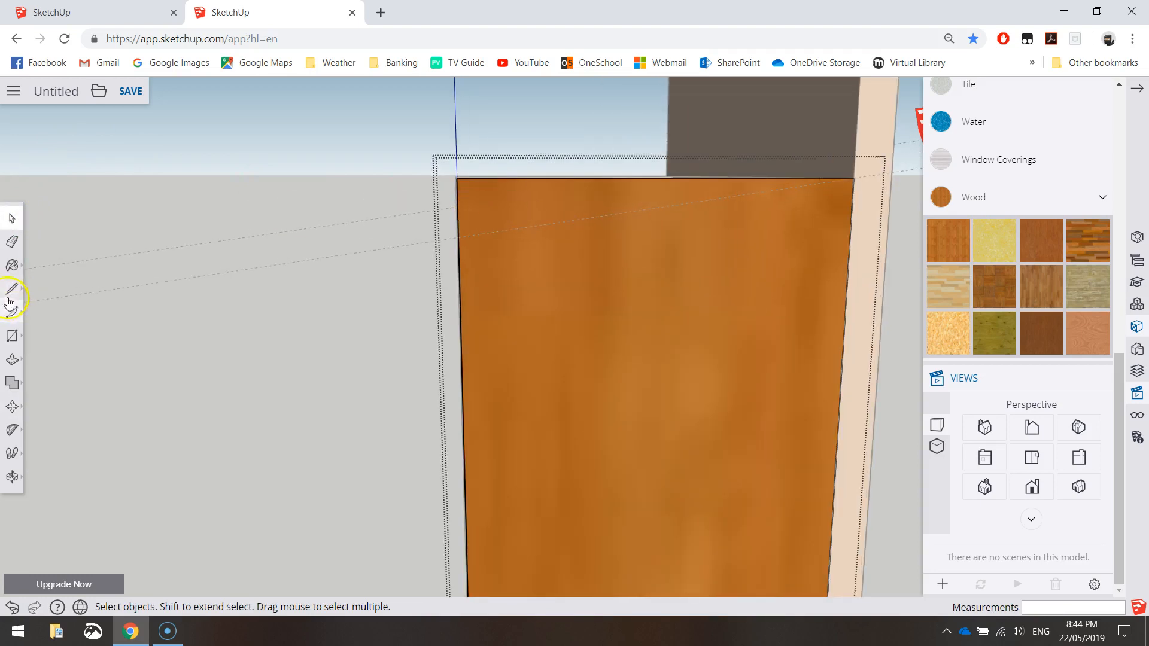
{"action": "left_click", "coordinate": [13, 407]}
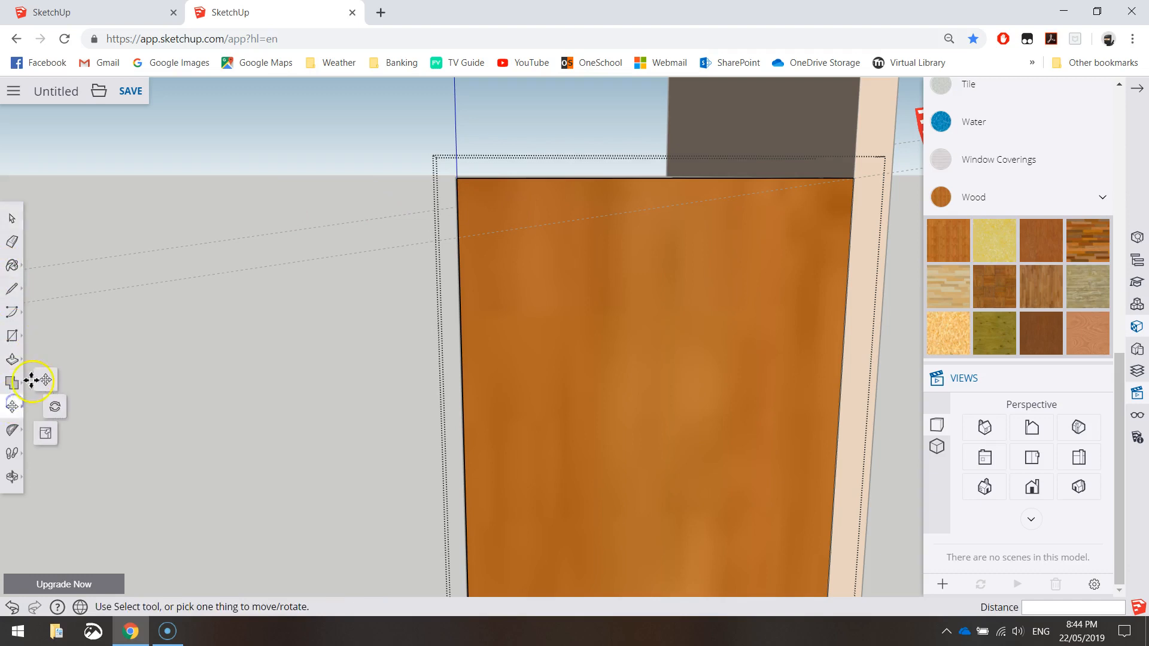
{"action": "middle_click_drag", "start_coordinate": [338, 260], "coordinate": [411, 256]}
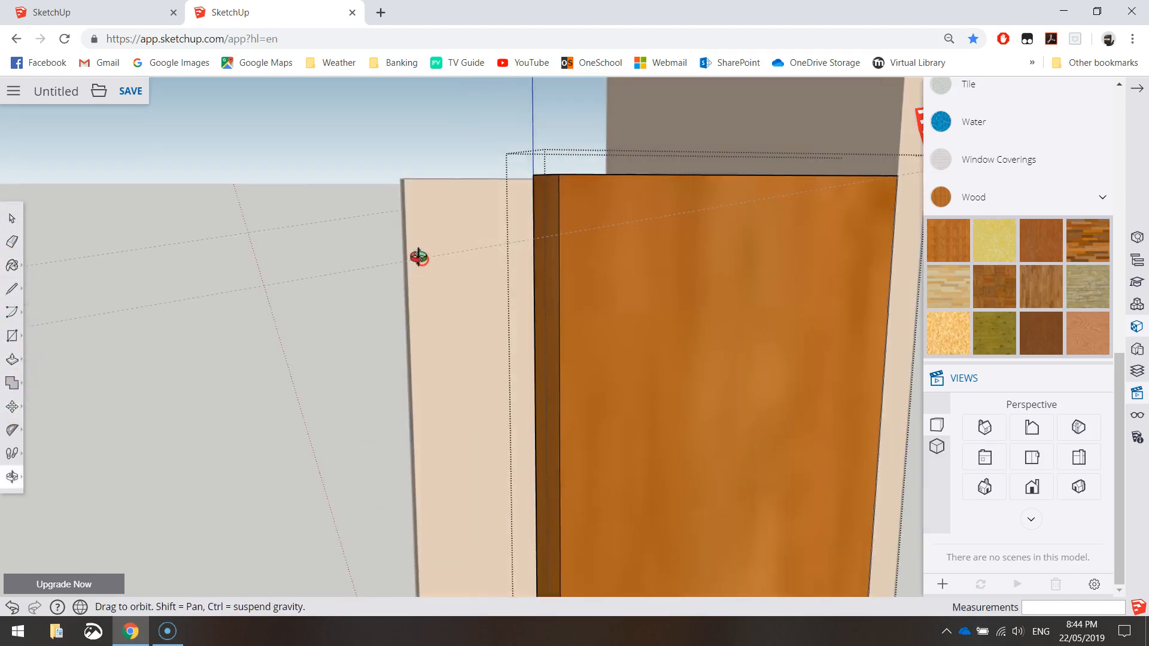
{"action": "left_click", "coordinate": [561, 176]}
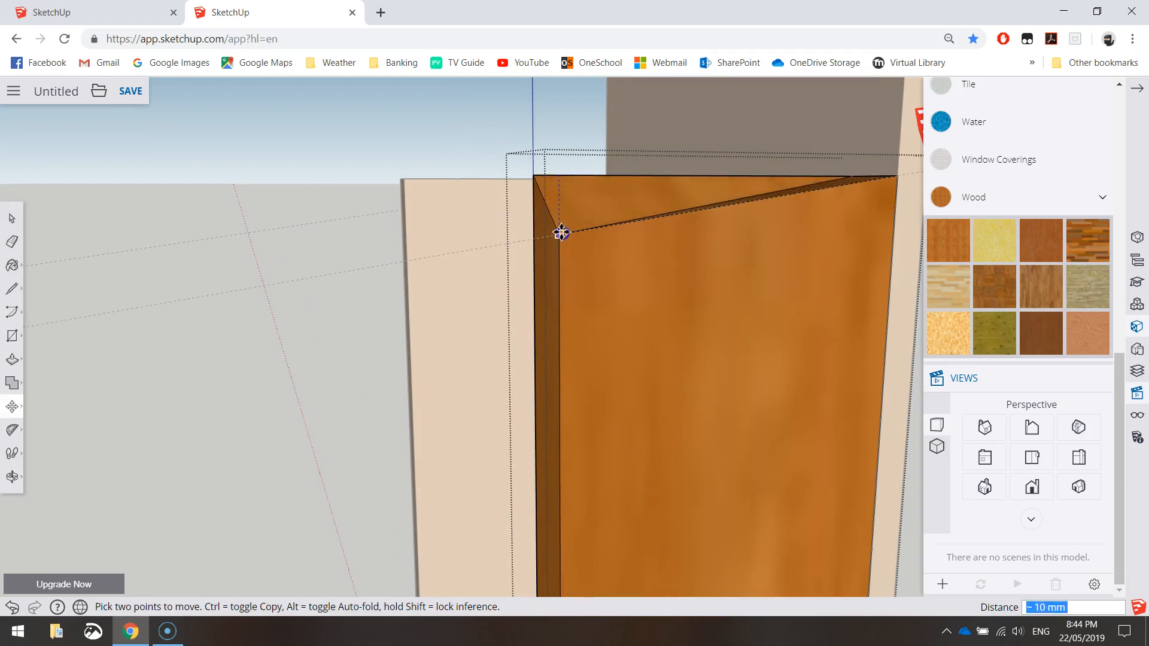
{"action": "left_click", "coordinate": [561, 232]}
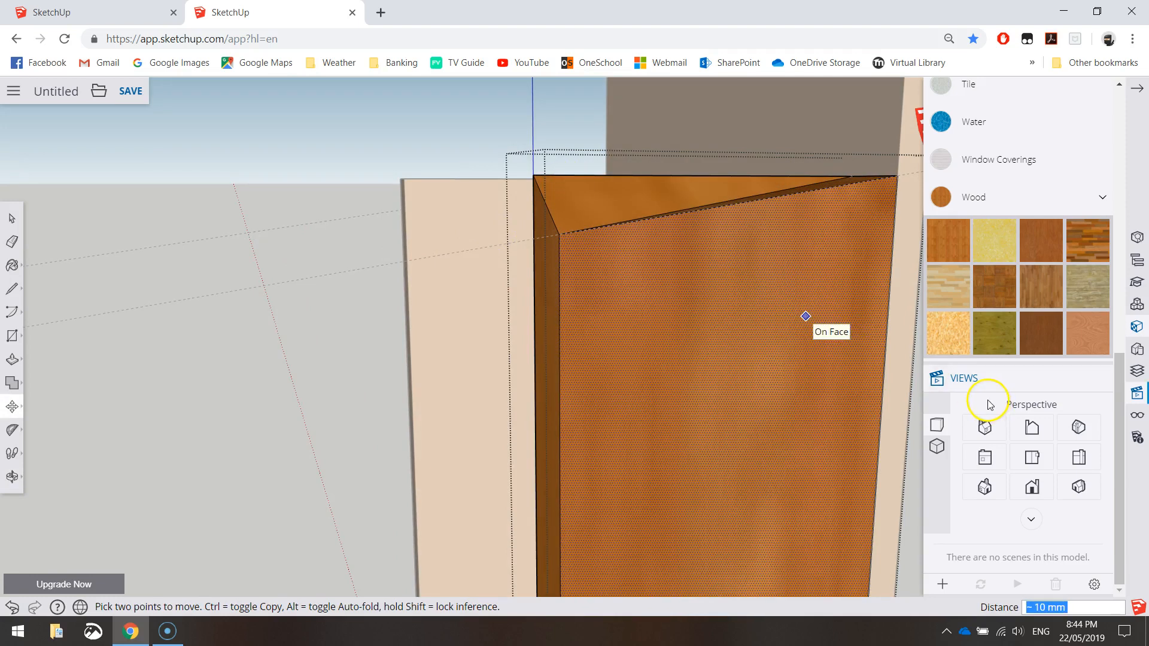
Open the Side panel for editing and move its outer front top corner straight down about 10 mm onto its 8° guide
{"action": "middle_click_drag", "start_coordinate": [370, 261], "coordinate": [465, 279]}
{"action": "middle_click_drag", "start_coordinate": [227, 259], "coordinate": [569, 267]}
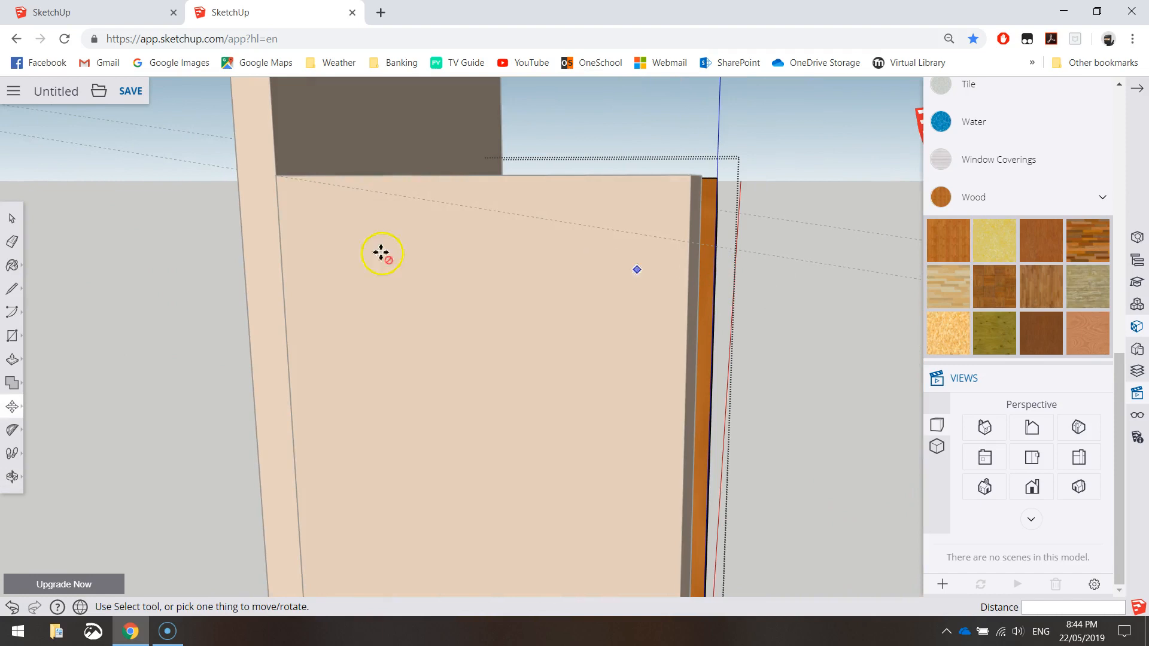
{"action": "left_click", "coordinate": [15, 220]}
{"action": "left_click", "coordinate": [132, 221]}
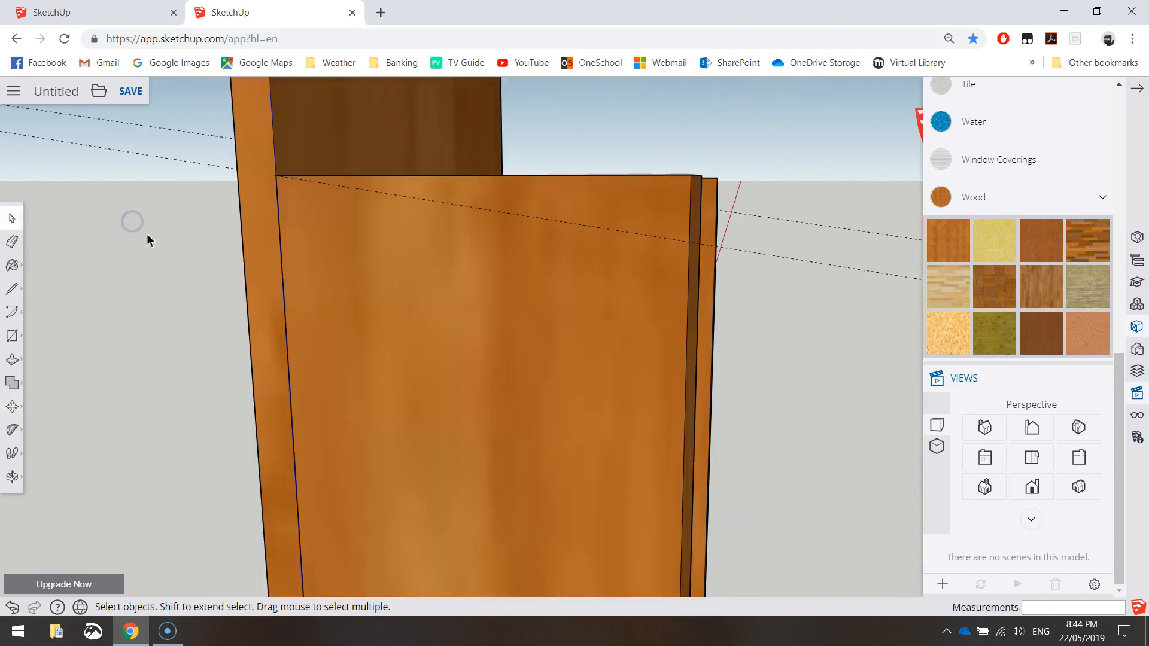
{"action": "left_click", "coordinate": [547, 261]}
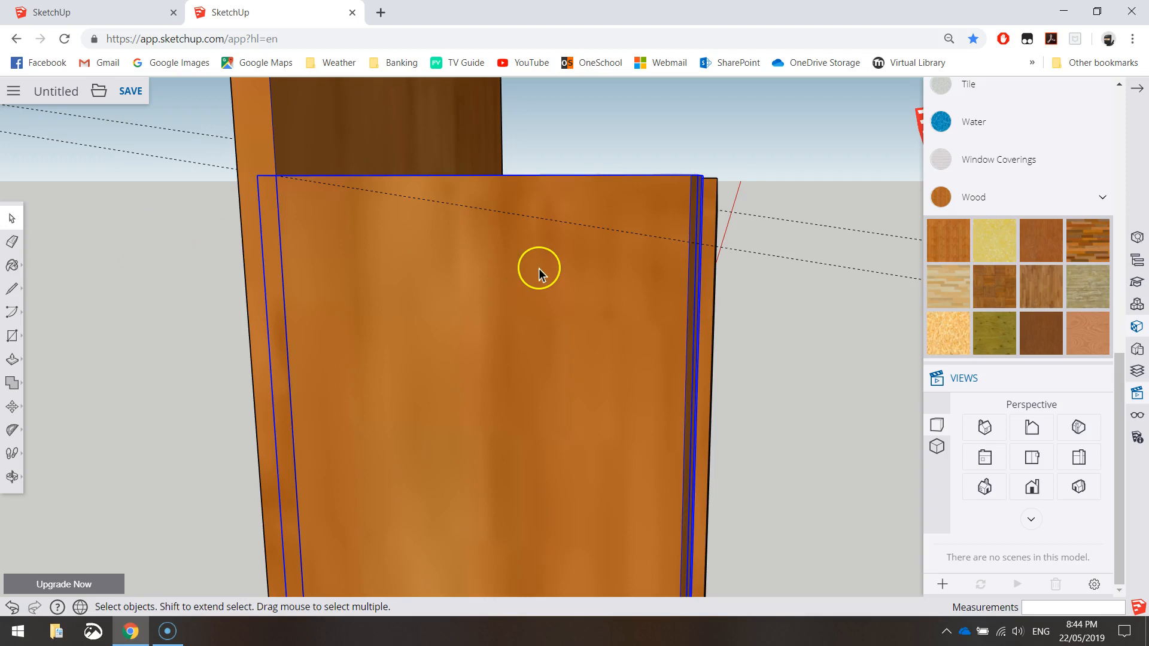
{"action": "double_click", "coordinate": [538, 270]}
{"action": "left_click", "coordinate": [14, 406]}
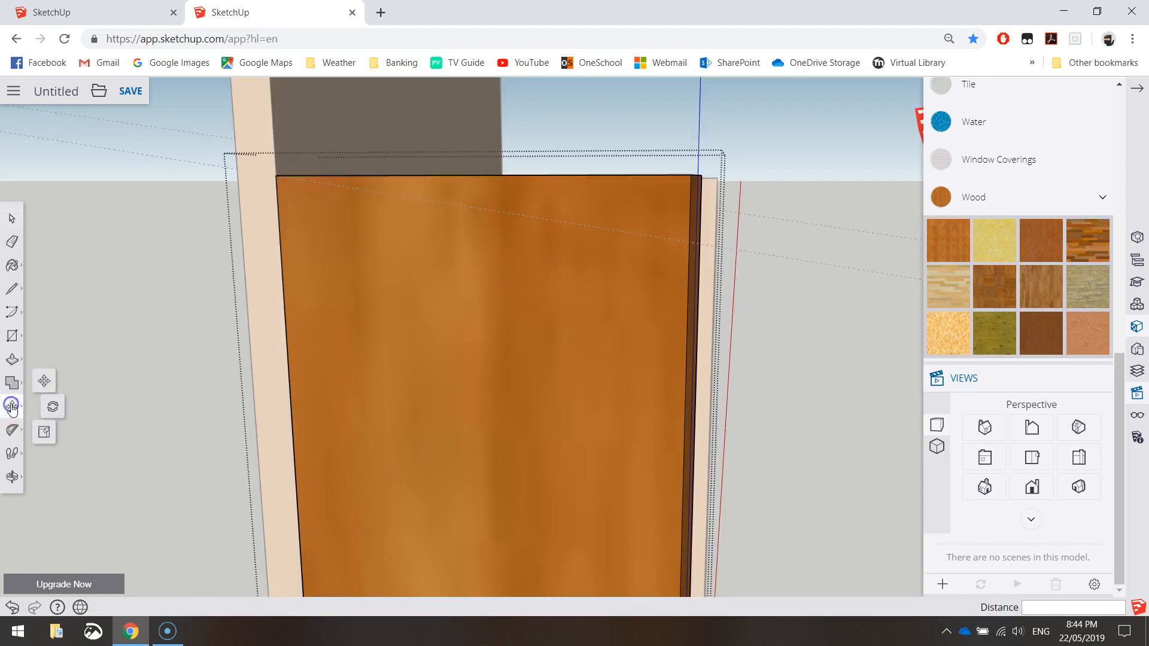
{"action": "middle_click_drag", "start_coordinate": [697, 187], "coordinate": [602, 229]}
{"action": "left_click", "coordinate": [590, 231]}
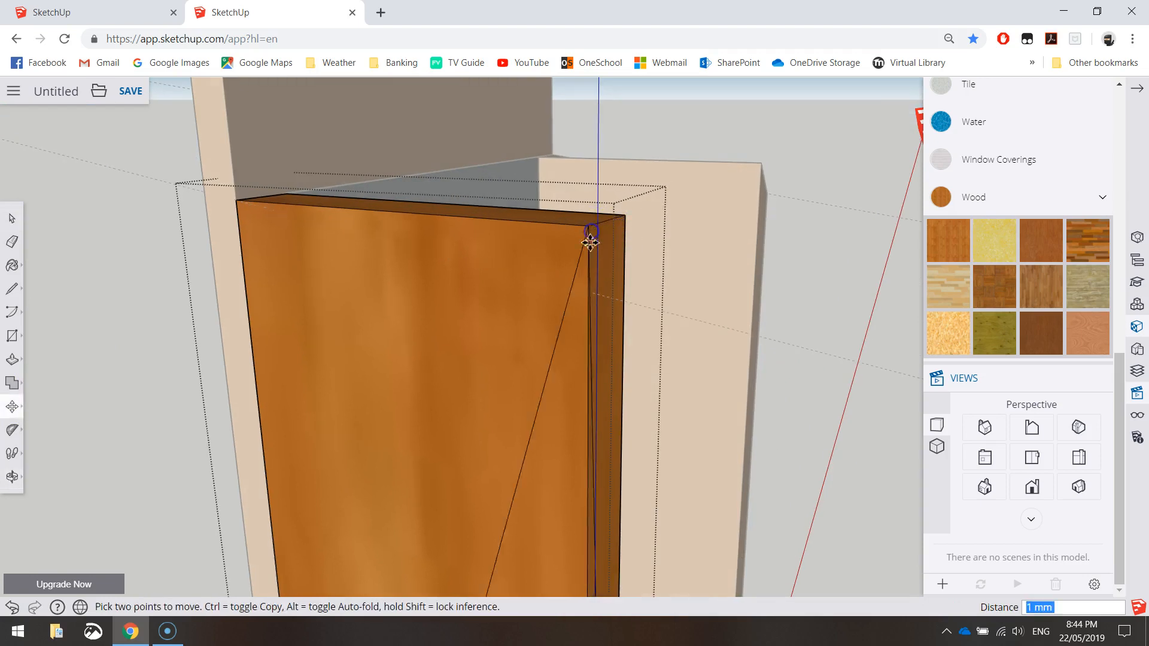
{"action": "left_click", "coordinate": [591, 291]}
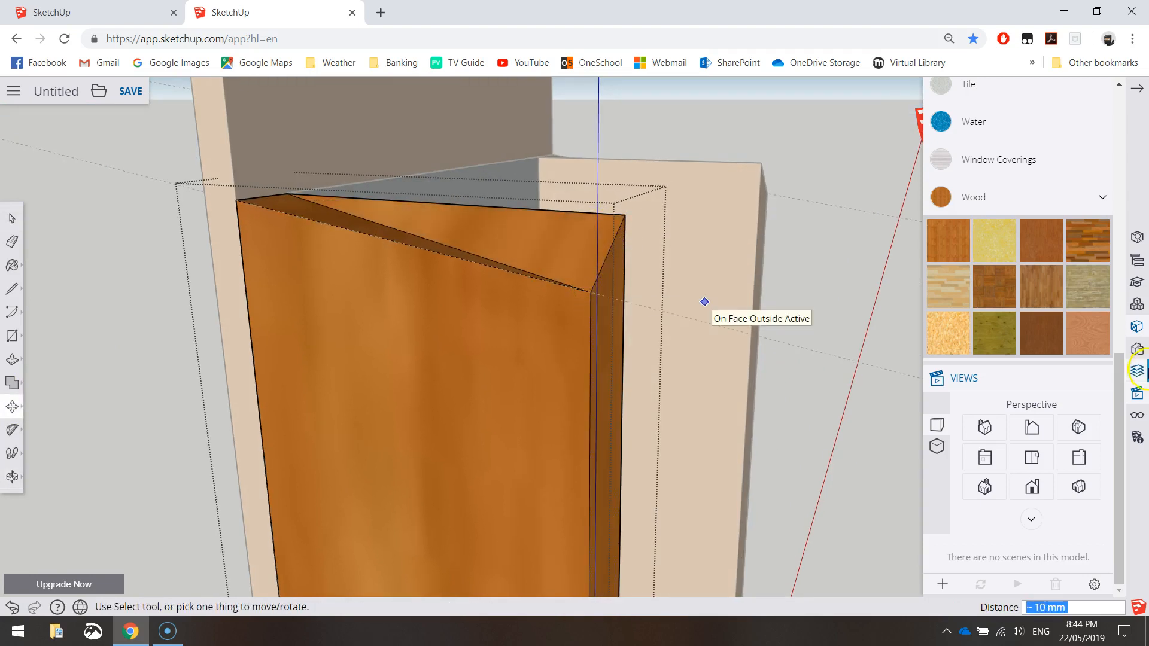
Close the Side component and remove both 8° protractor guides
{"action": "middle_click_drag", "start_coordinate": [910, 308], "coordinate": [538, 309]}
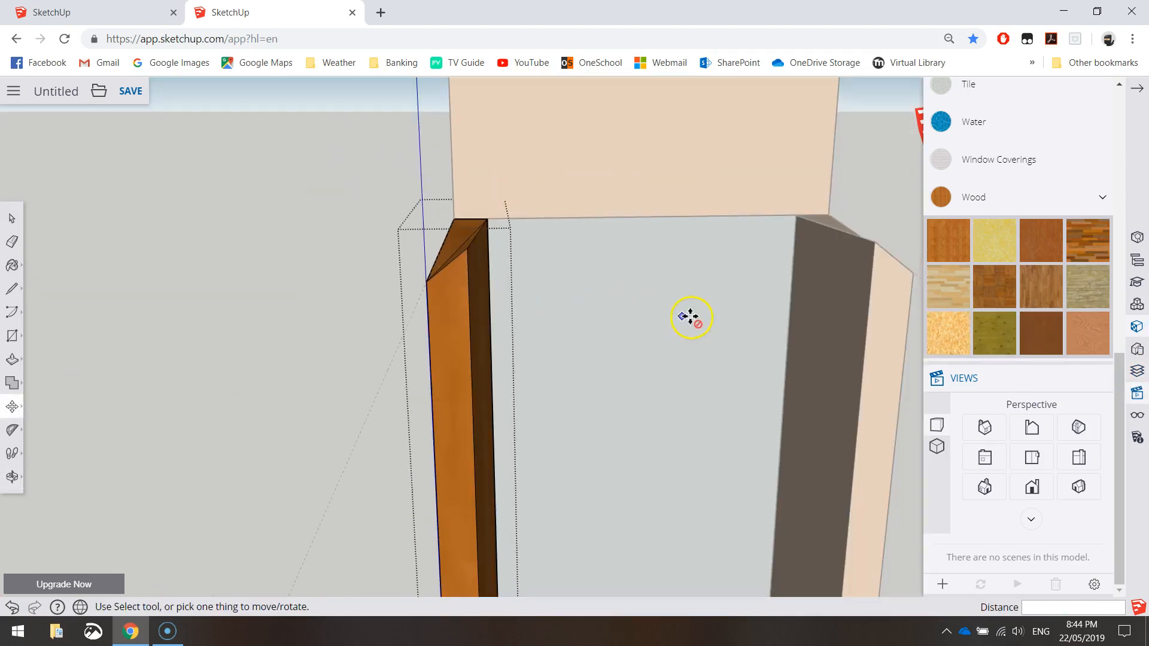
{"action": "scroll", "coordinate": [689, 316], "scroll_direction": "down", "scroll_amount": 1}
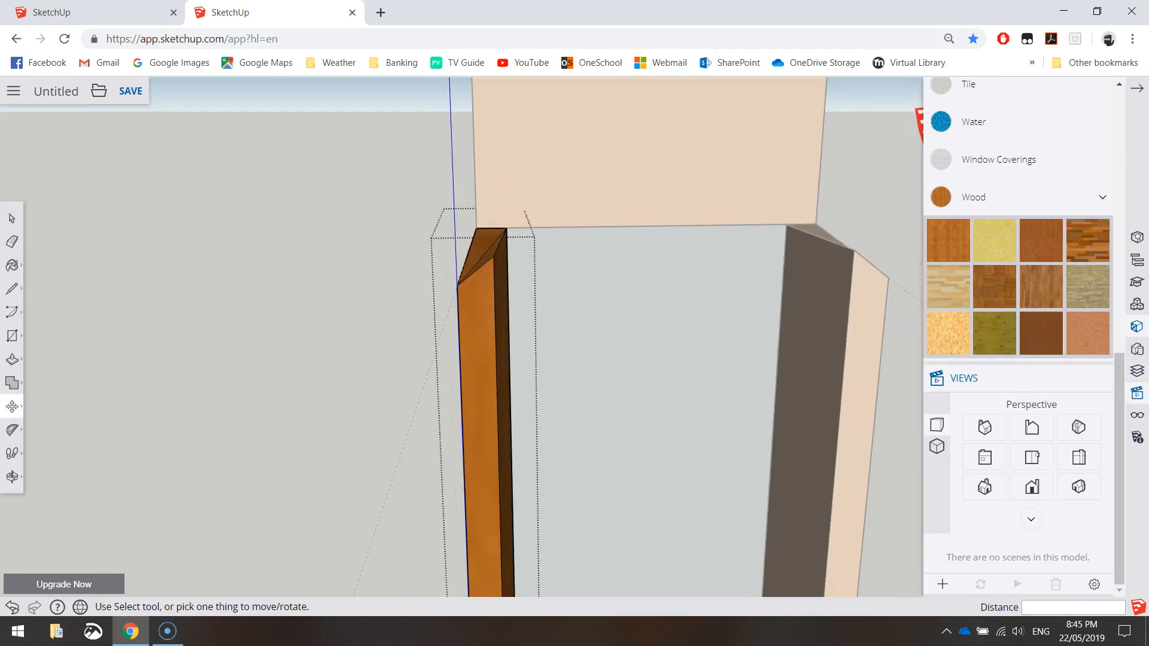
{"action": "left_click", "coordinate": [12, 218]}
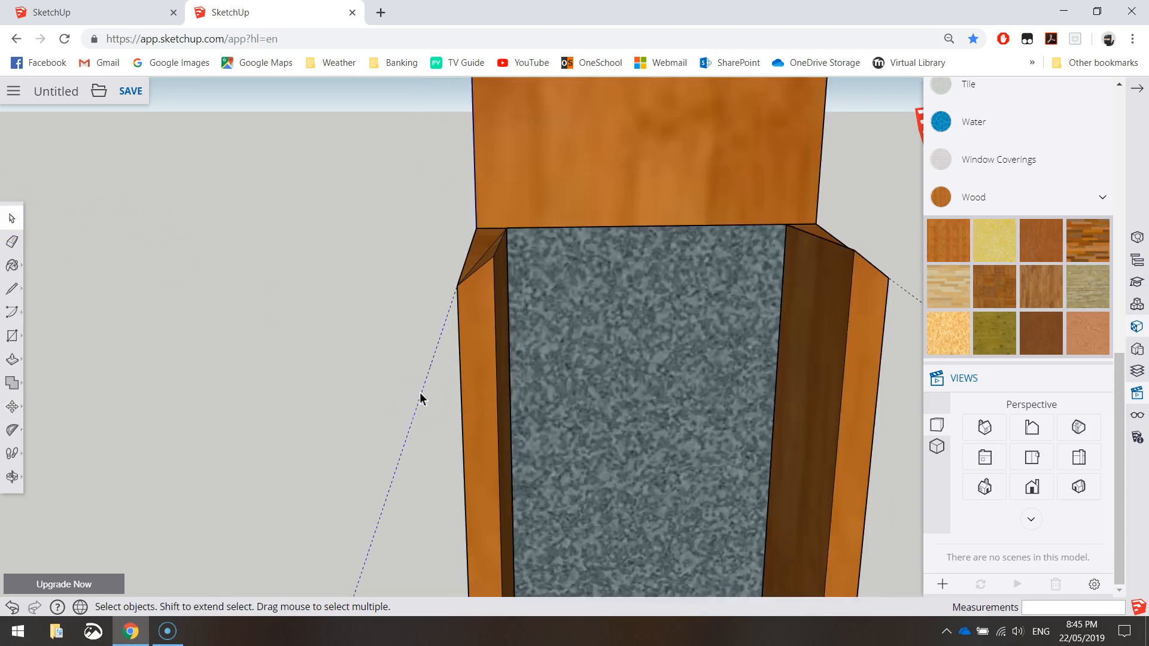
{"action": "middle_click_drag", "start_coordinate": [564, 371], "coordinate": [782, 395]}
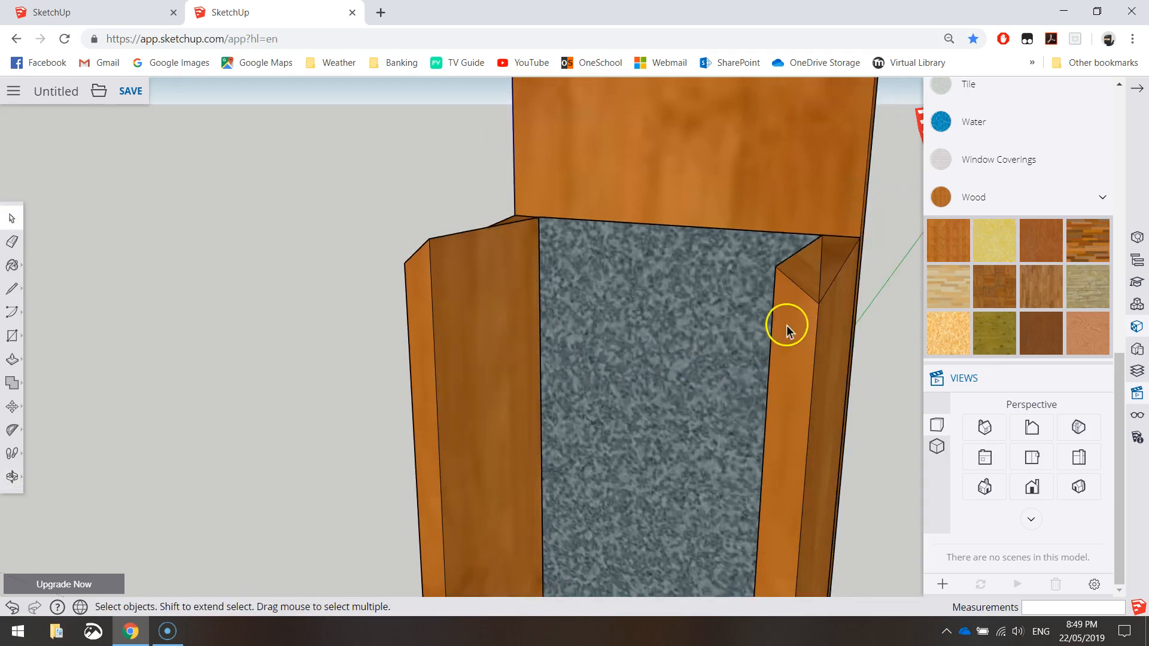
{"action": "middle_click_drag", "start_coordinate": [802, 320], "coordinate": [879, 275]}
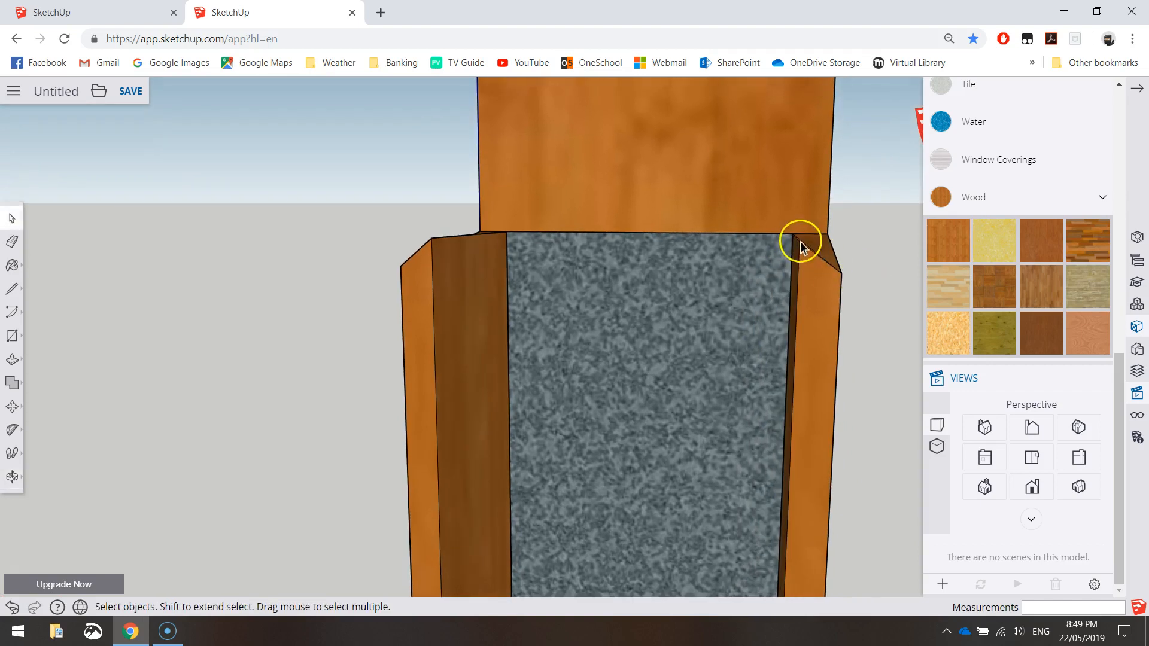
{"action": "middle_click_drag", "start_coordinate": [438, 277], "coordinate": [621, 297]}
In the front view, draw a horizontal line about 12 mm long across Side's front face from its lowered outer corner to the inner edge
{"action": "left_click", "coordinate": [1032, 488]}
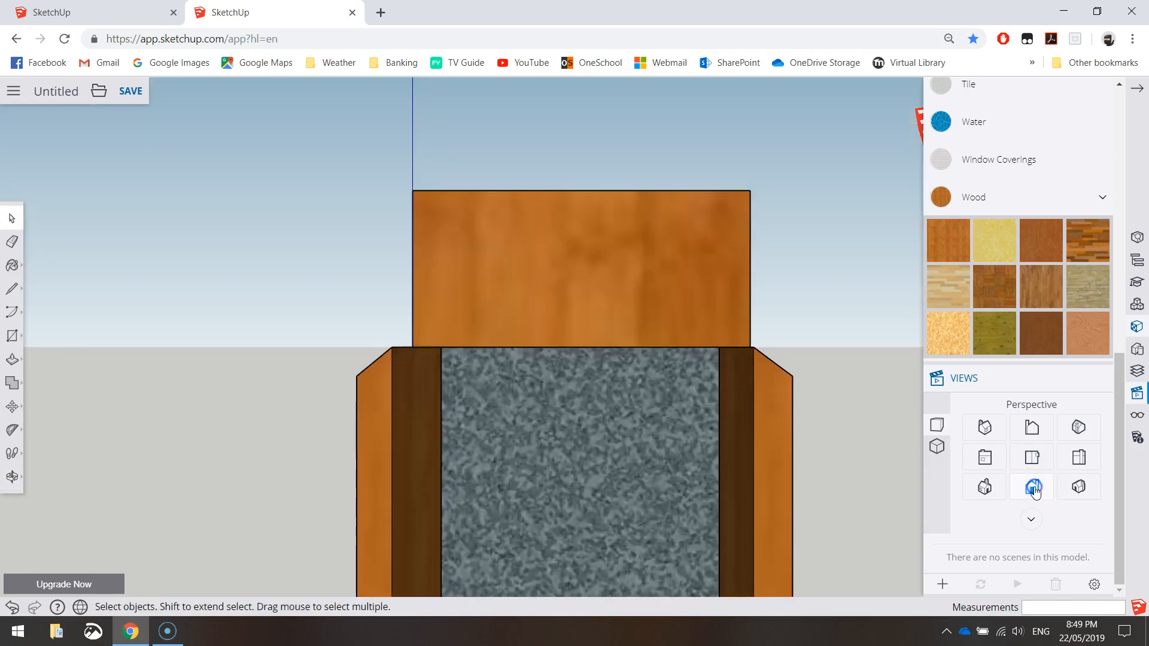
{"action": "left_click", "coordinate": [976, 478]}
{"action": "left_click", "coordinate": [12, 291]}
{"action": "left_click", "coordinate": [47, 279]}
{"action": "scroll", "coordinate": [341, 374], "scroll_direction": "up", "scroll_amount": 4}
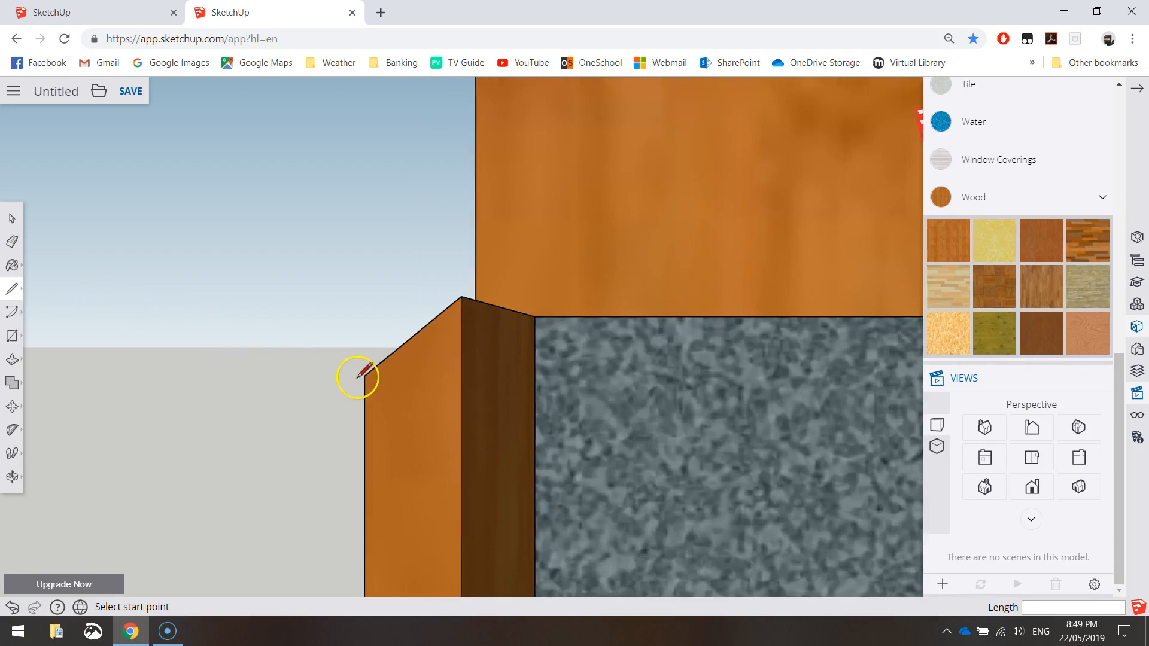
{"action": "middle_click_drag", "start_coordinate": [399, 421], "coordinate": [539, 415]}
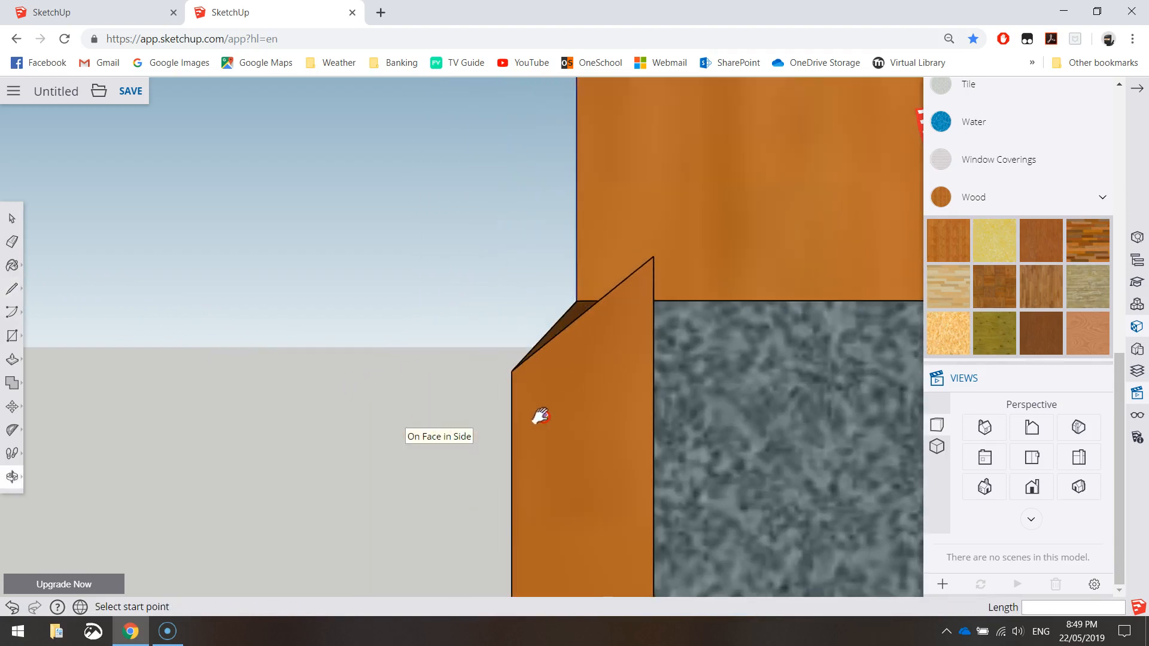
{"action": "left_click", "coordinate": [515, 369]}
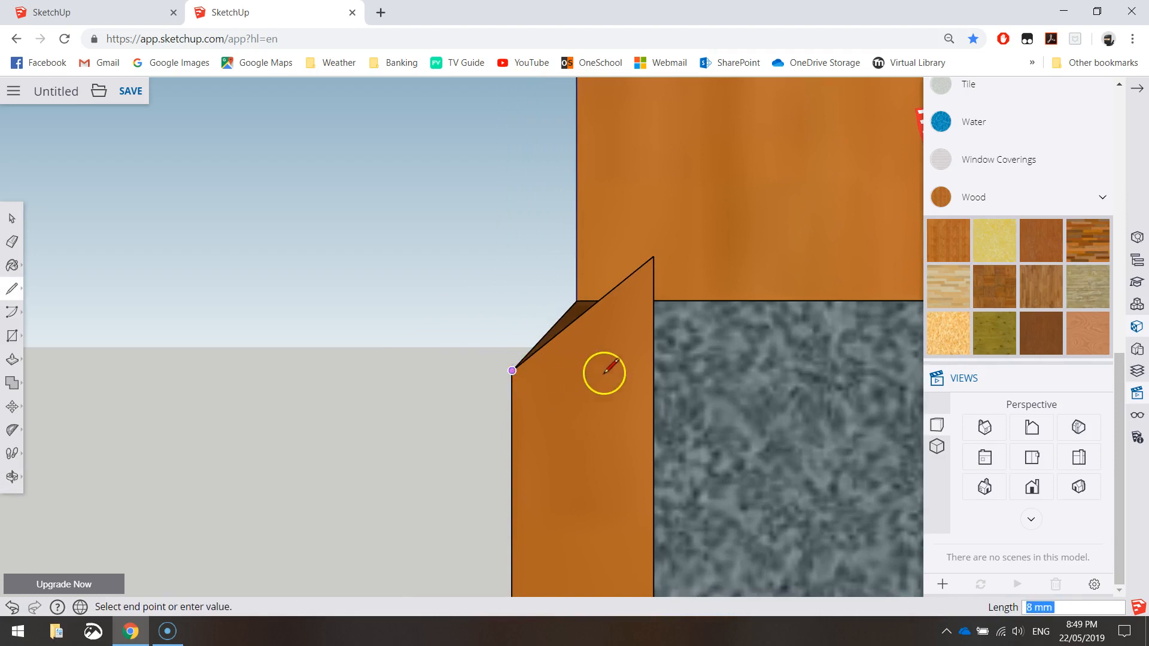
{"action": "left_click", "coordinate": [654, 370]}
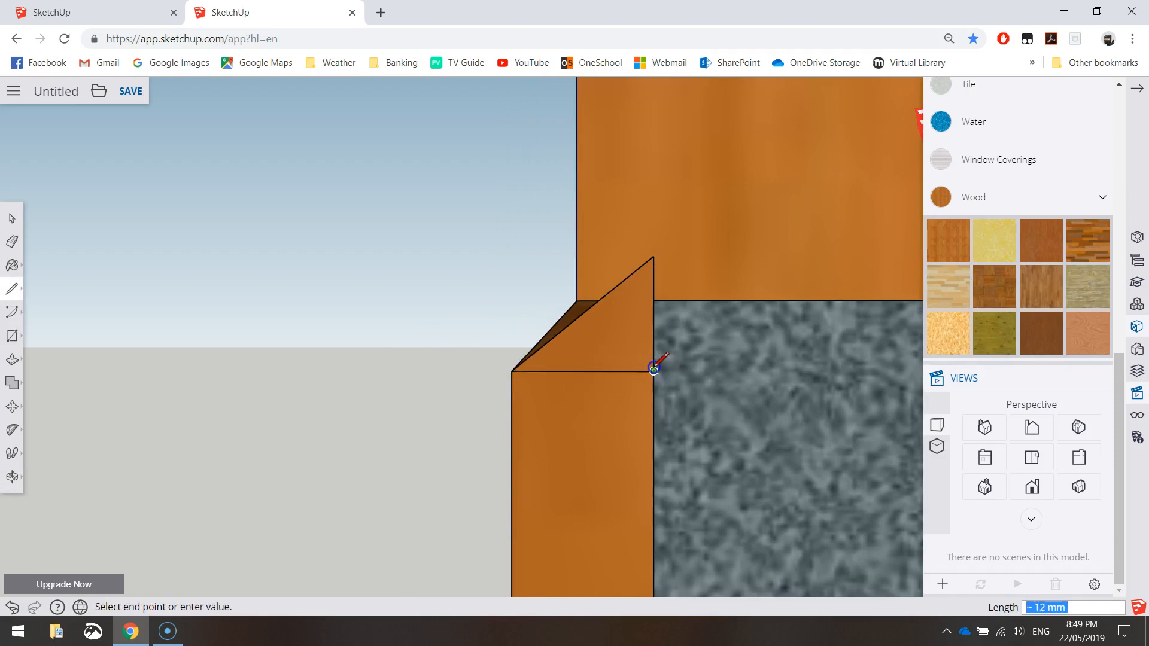
{"action": "key", "text": "Escape"}
{"action": "left_click", "coordinate": [14, 407]}
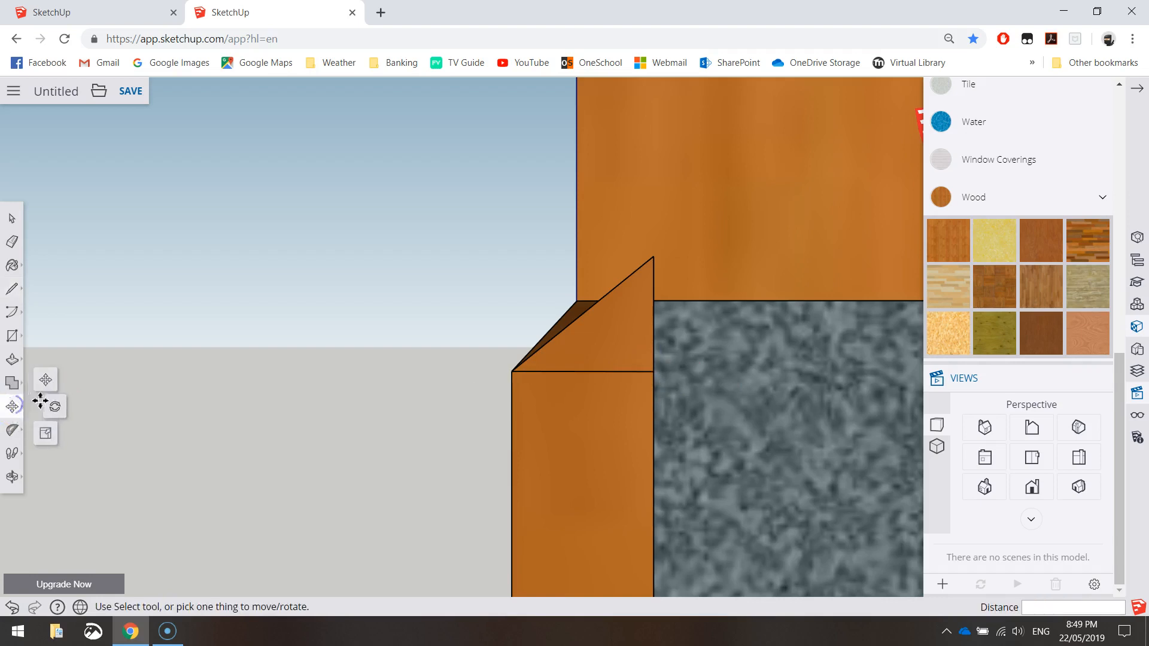
{"action": "left_click", "coordinate": [51, 379]}
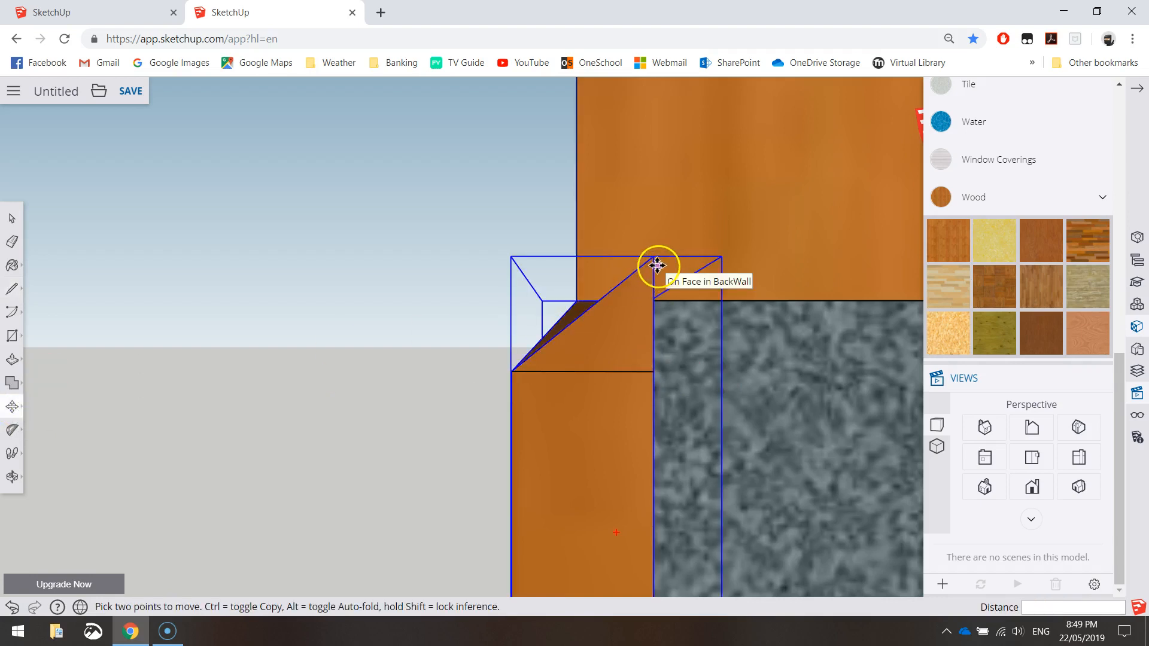
{"action": "left_click", "coordinate": [14, 220]}
Open Side for editing and move its inner front top corner straight down to the end of the horizontal line
{"action": "left_click", "coordinate": [566, 351]}
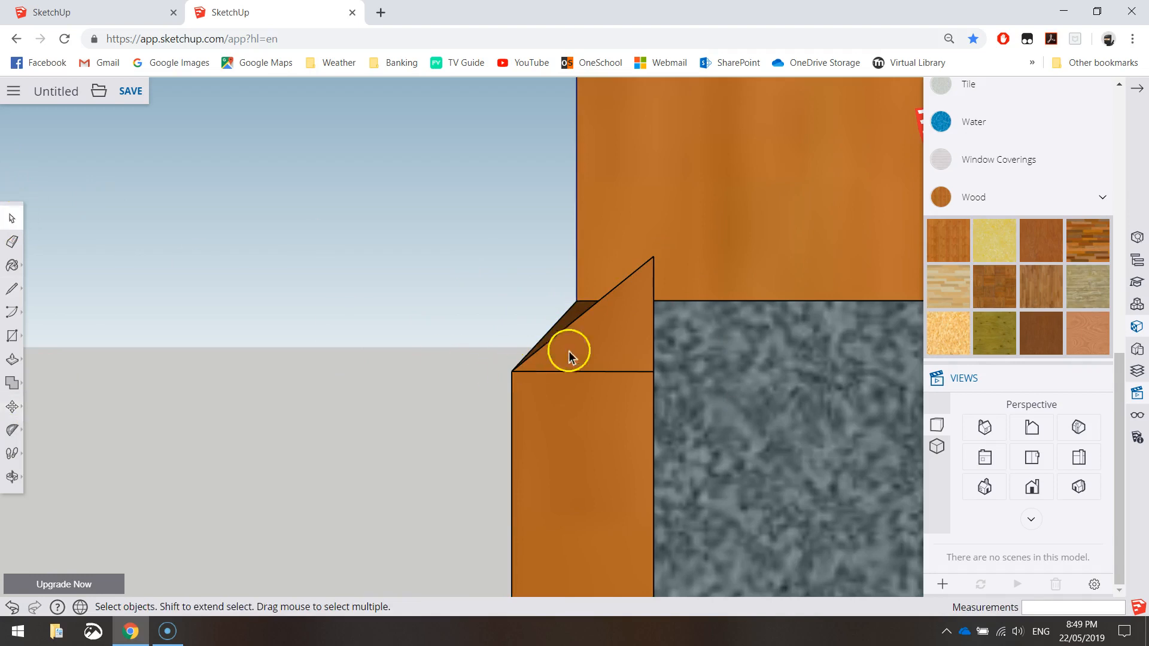
{"action": "double_click", "coordinate": [622, 331]}
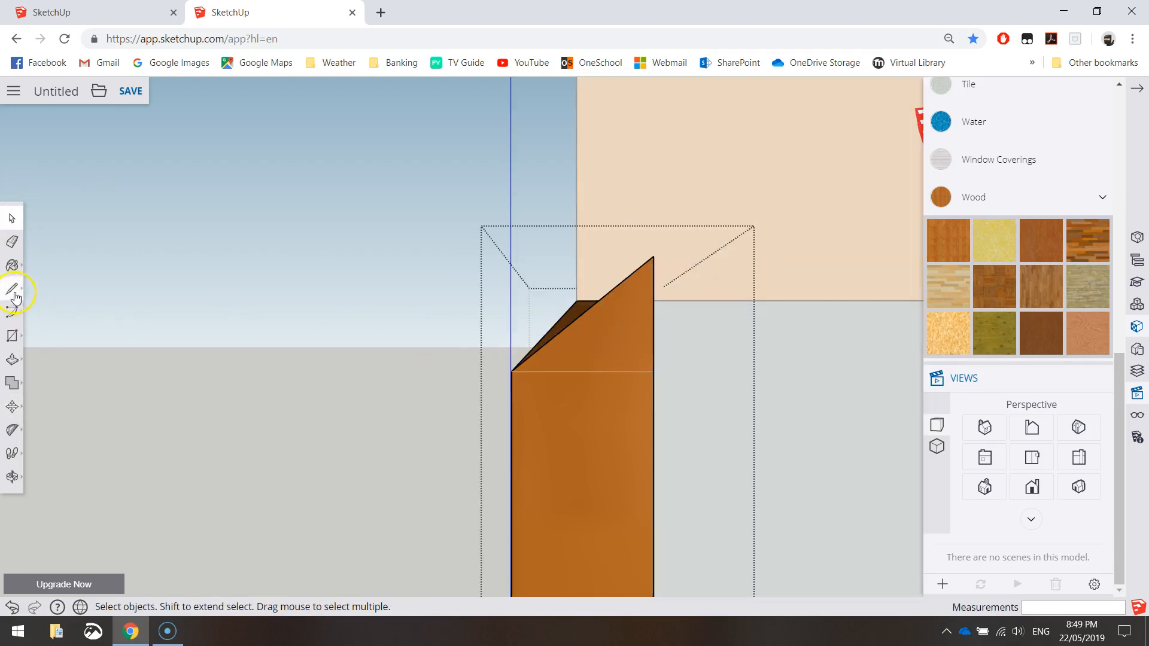
{"action": "left_click", "coordinate": [12, 407]}
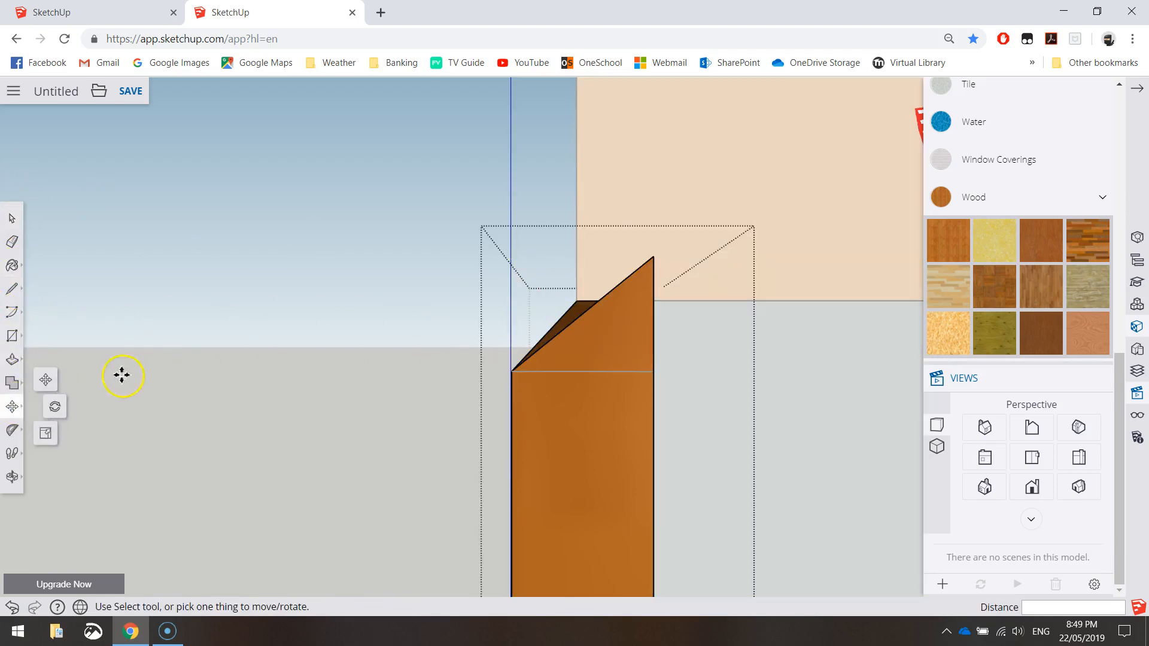
{"action": "left_click", "coordinate": [55, 385]}
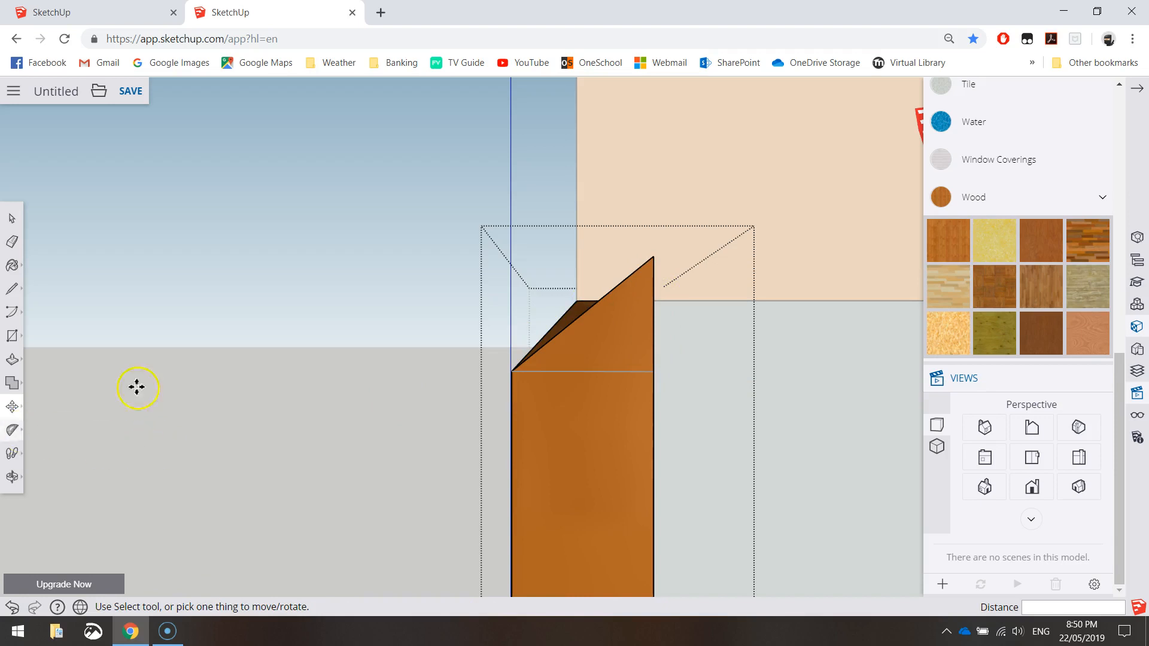
{"action": "left_click", "coordinate": [657, 259]}
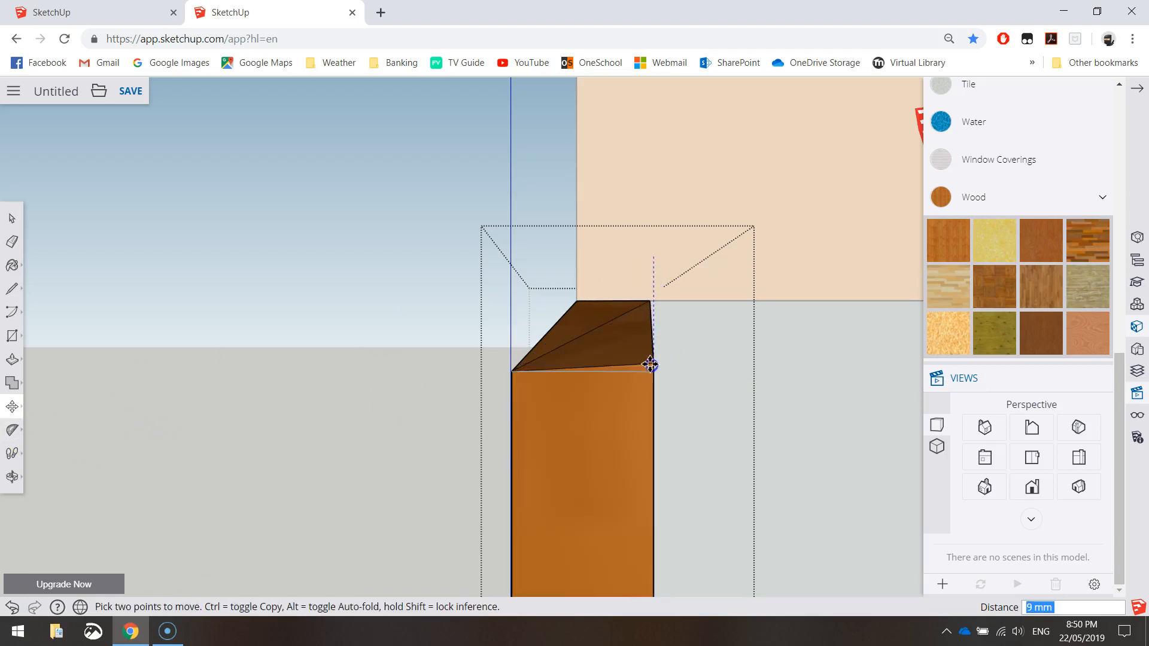
{"action": "left_click", "coordinate": [653, 371]}
{"action": "middle_click_drag", "start_coordinate": [457, 415], "coordinate": [505, 533]}
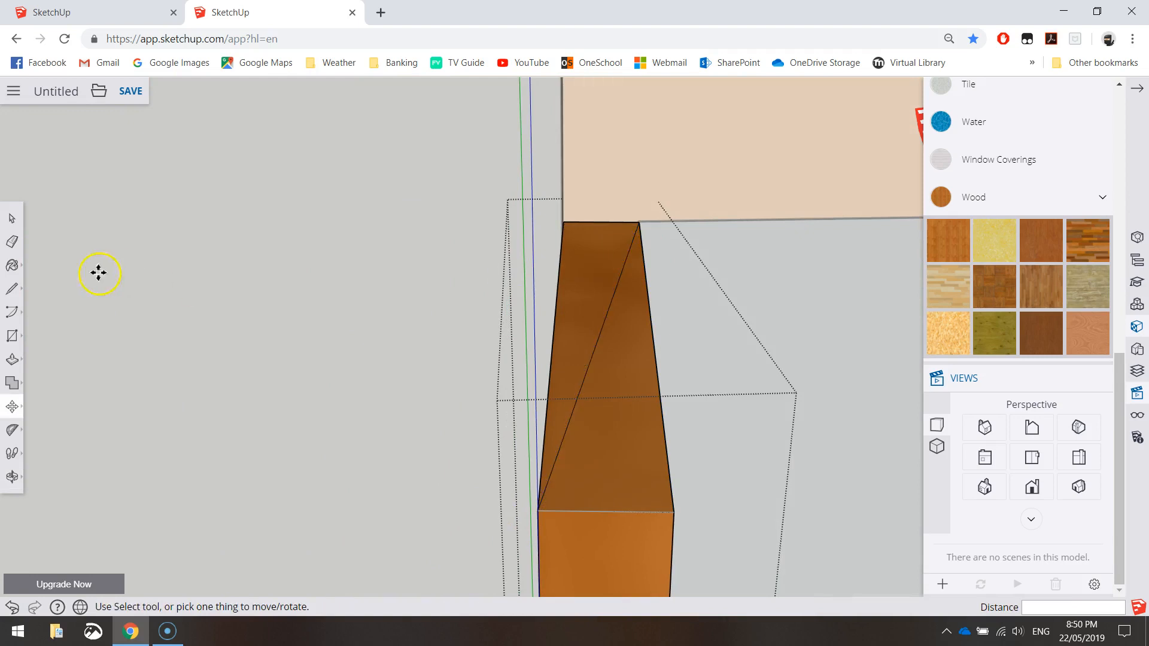
Remove the diagonal edge from Side's sloped top and, with the component closed, the horizontal helper line on its front
{"action": "left_click", "coordinate": [15, 227]}
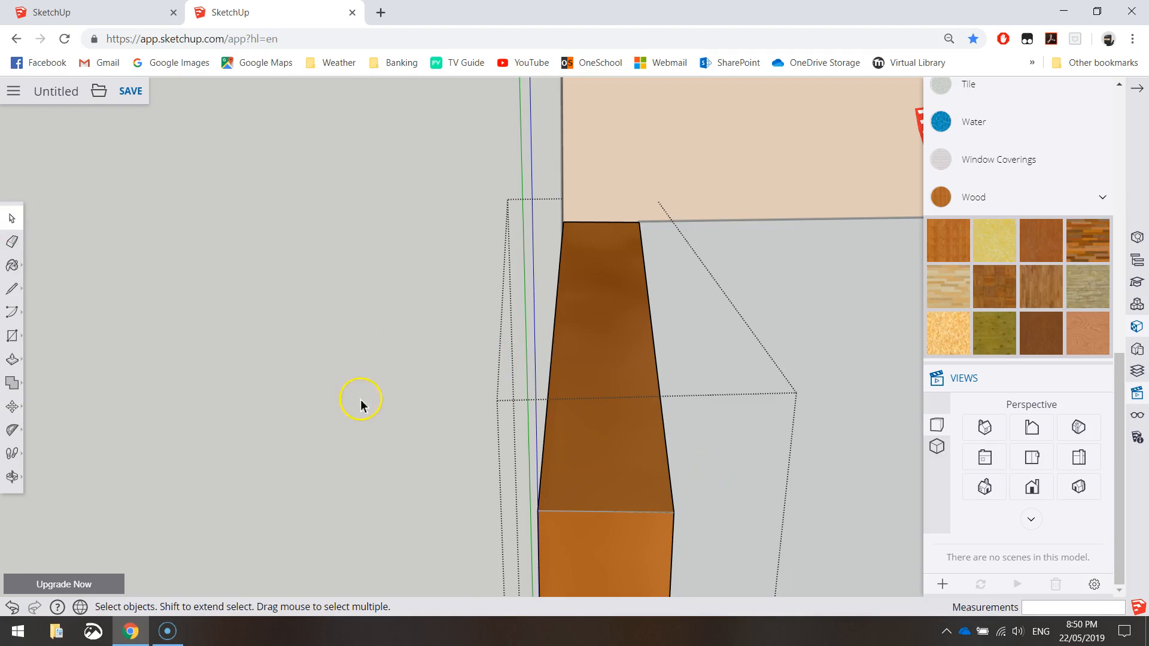
{"action": "left_click", "coordinate": [360, 339]}
{"action": "left_click", "coordinate": [584, 512]}
In the front view, draw a horizontal line about 13 mm long across Side2's front face from its lowered outer corner to the inner edge
{"action": "middle_click_drag", "start_coordinate": [584, 518], "coordinate": [597, 326]}
{"action": "left_click", "coordinate": [1031, 485]}
{"action": "scroll", "coordinate": [781, 479], "scroll_direction": "up", "scroll_amount": 6}
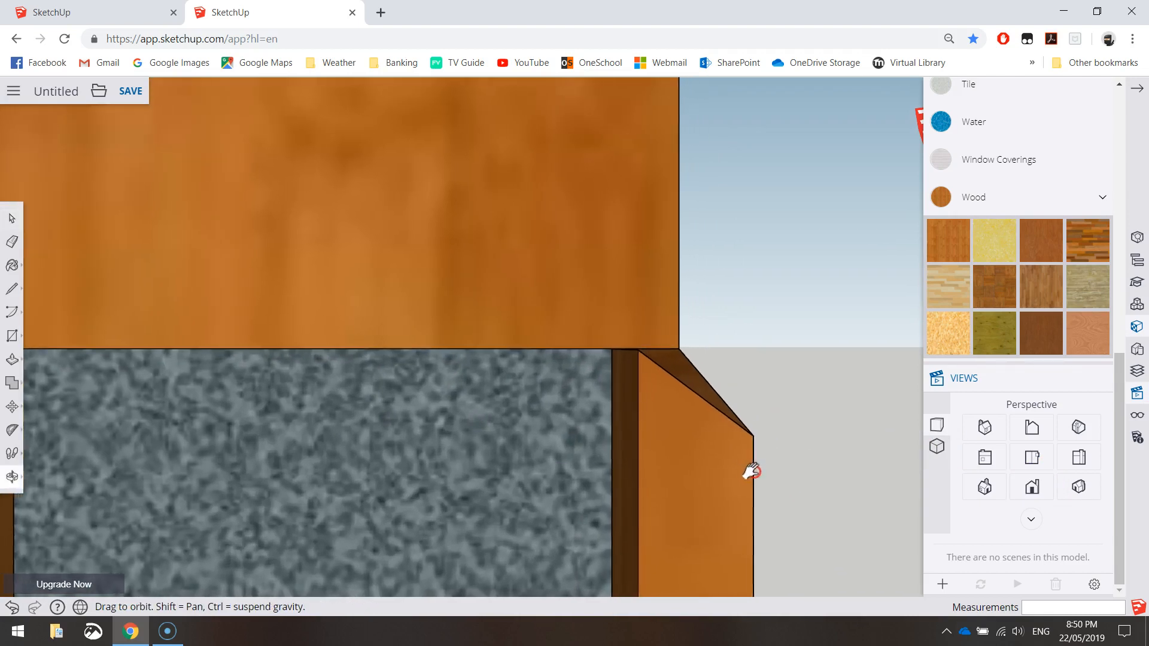
{"action": "left_click_drag", "start_coordinate": [751, 471], "coordinate": [729, 470]}
{"action": "key", "text": "space"}
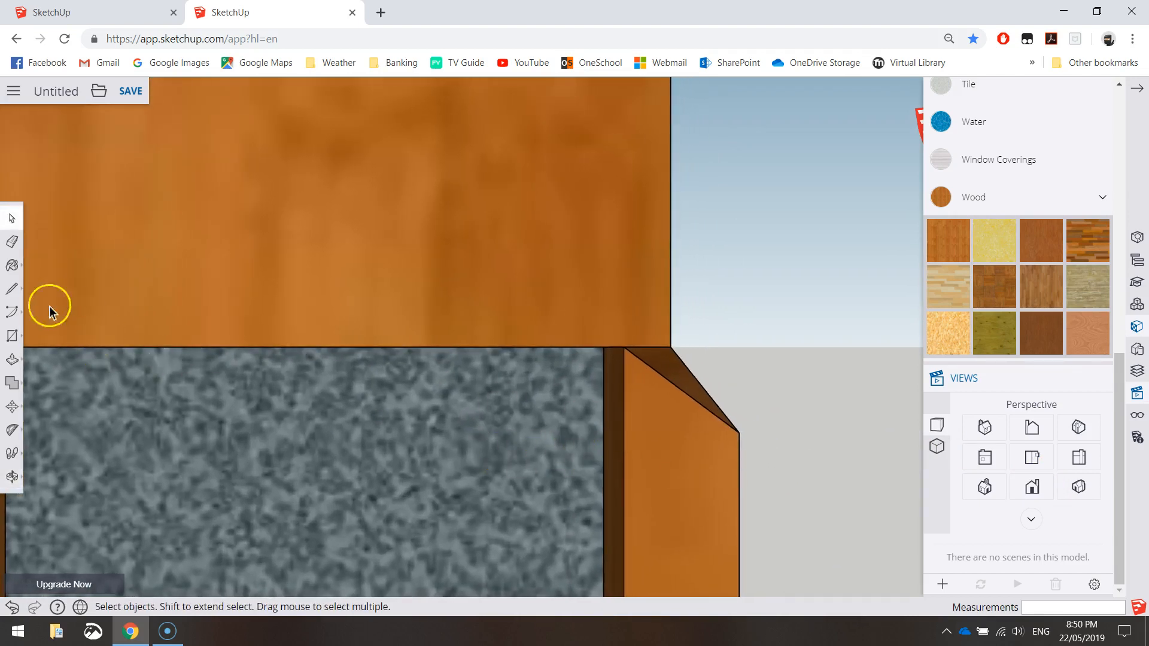
{"action": "left_click", "coordinate": [11, 289]}
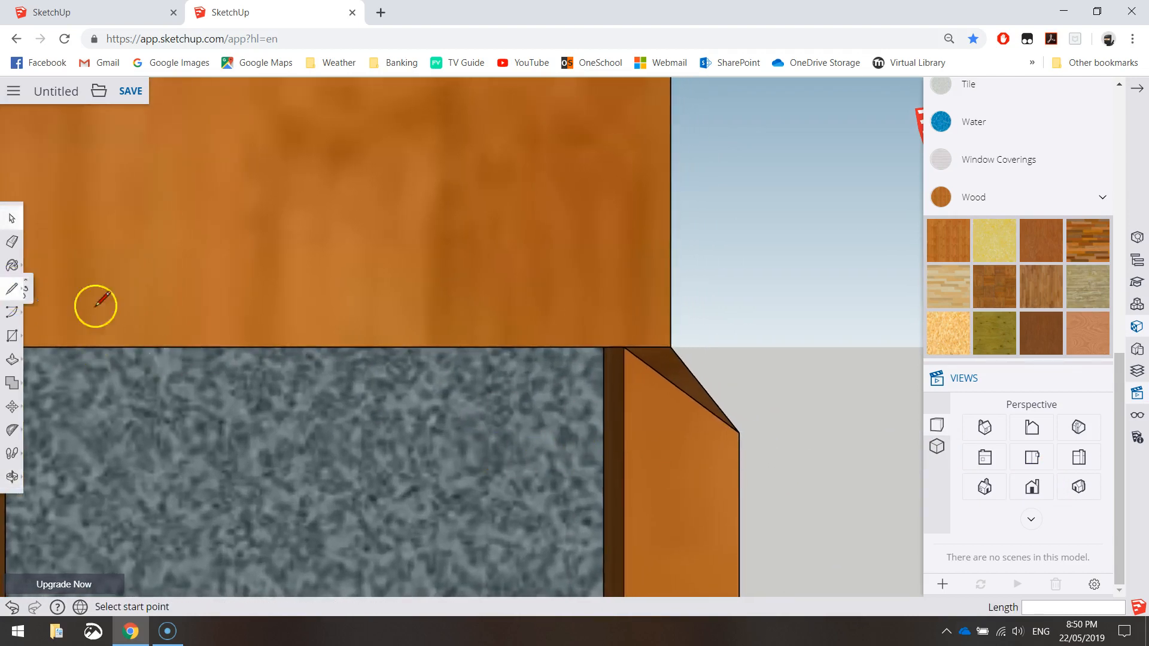
{"action": "left_click", "coordinate": [739, 431]}
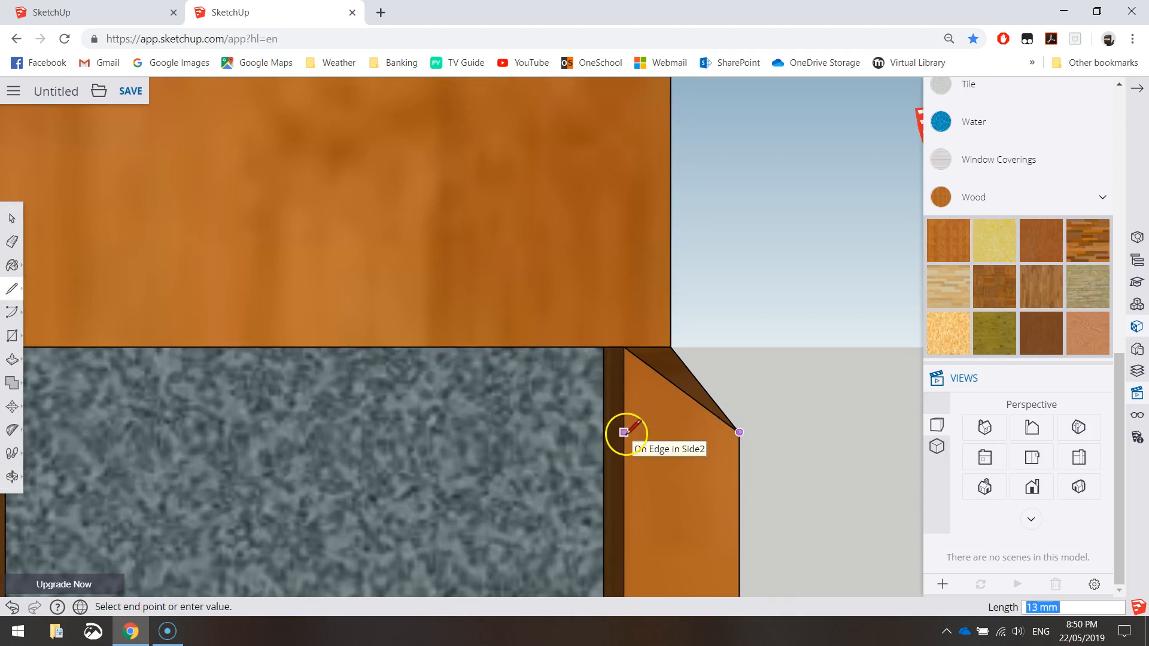
{"action": "left_click", "coordinate": [739, 431]}
{"action": "mouse_move", "coordinate": [738, 432]}
{"action": "middle_mouse_down"}
{"action": "mouse_move", "coordinate": [694, 423]}
{"action": "mouse_move", "coordinate": [725, 424]}
{"action": "middle_mouse_up"}
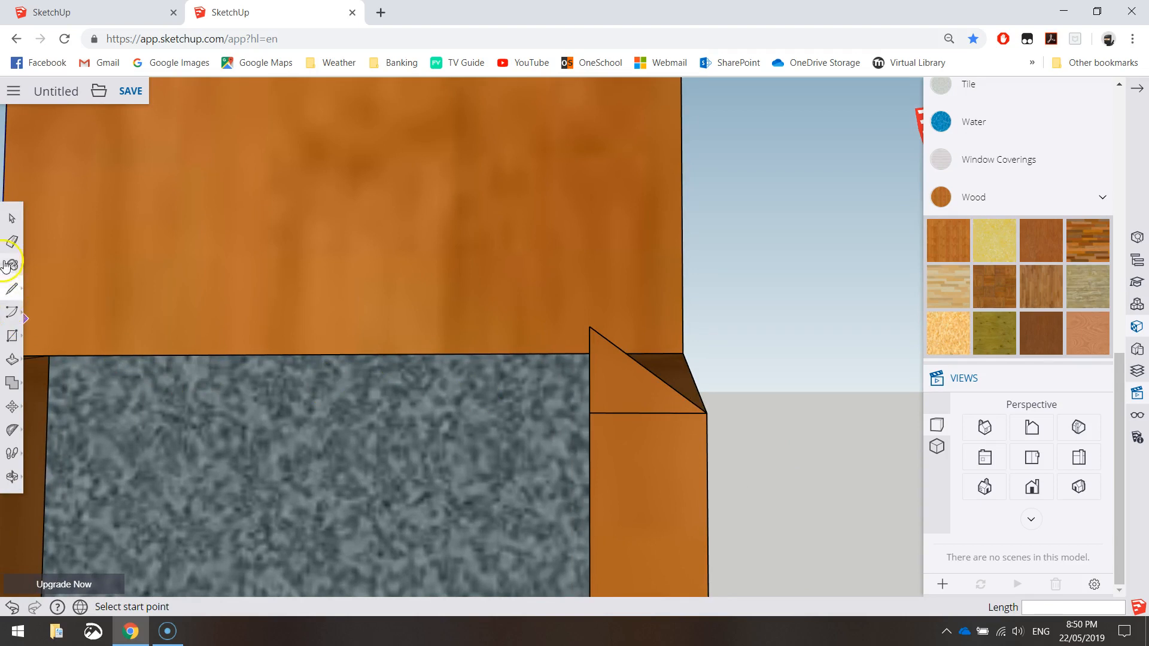
Open Side2 for editing and move its inner front top corner straight down about 10 mm to the end of the horizontal line
{"action": "left_click", "coordinate": [12, 218]}
{"action": "double_click", "coordinate": [664, 460]}
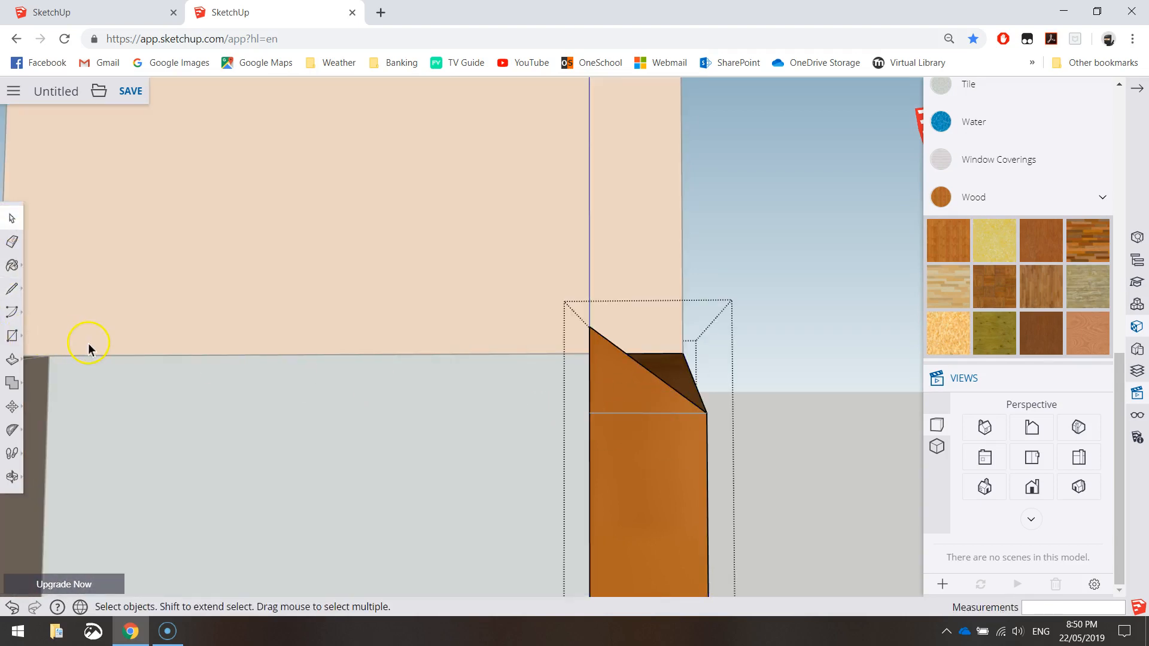
{"action": "left_click", "coordinate": [12, 406]}
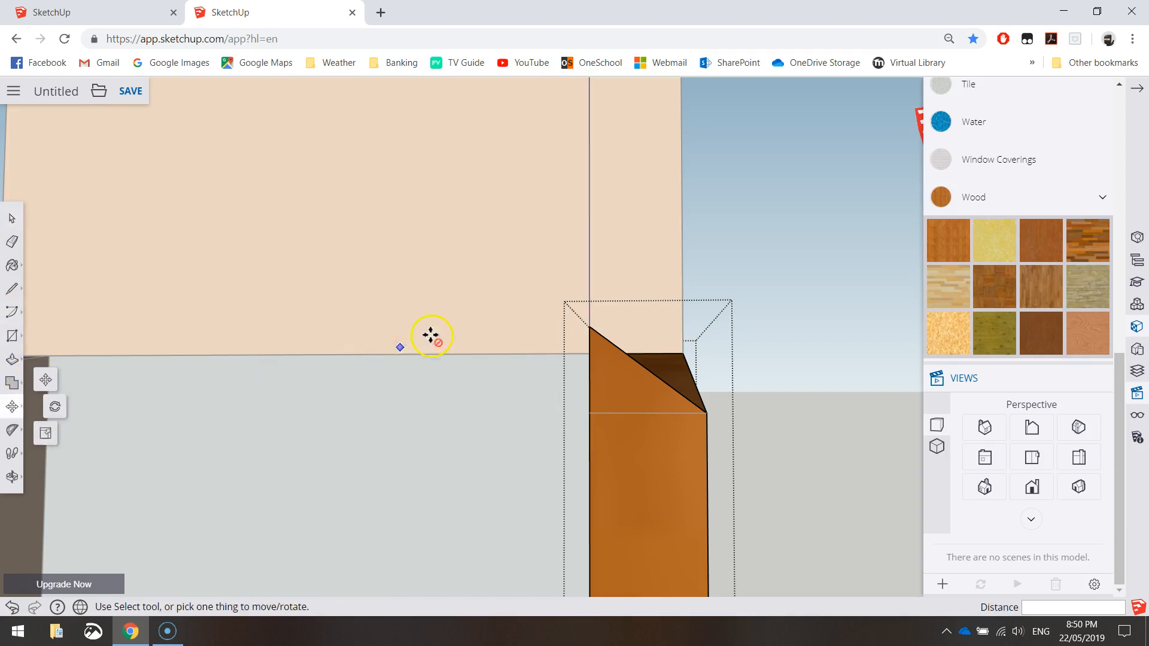
{"action": "left_click", "coordinate": [591, 328]}
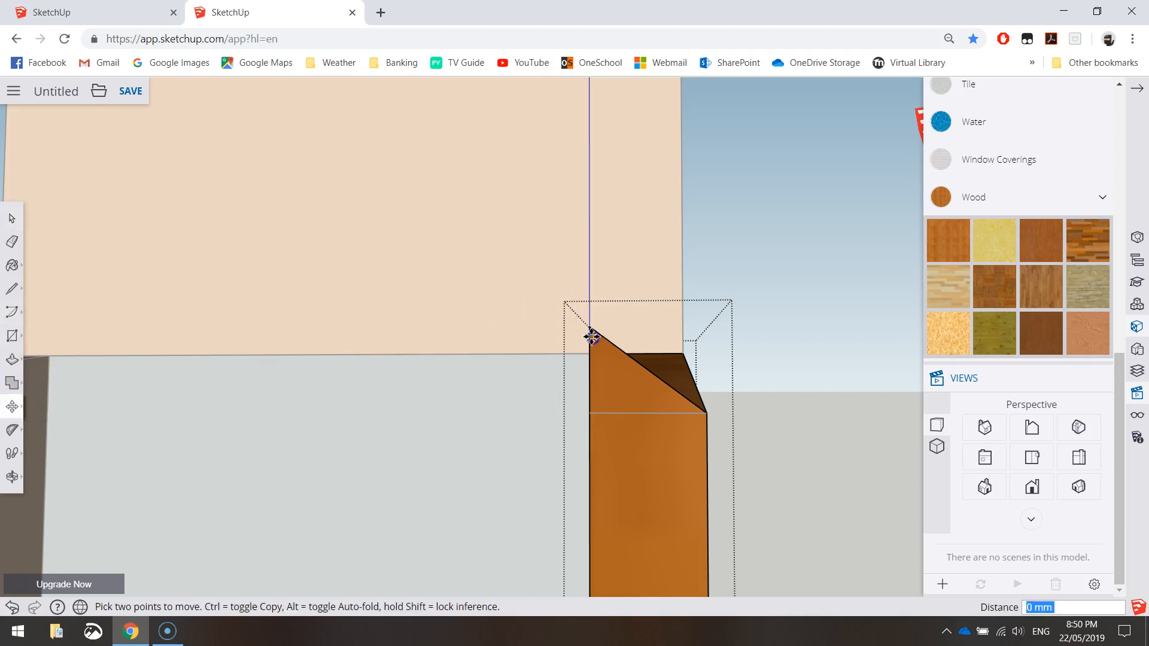
{"action": "left_click", "coordinate": [590, 413]}
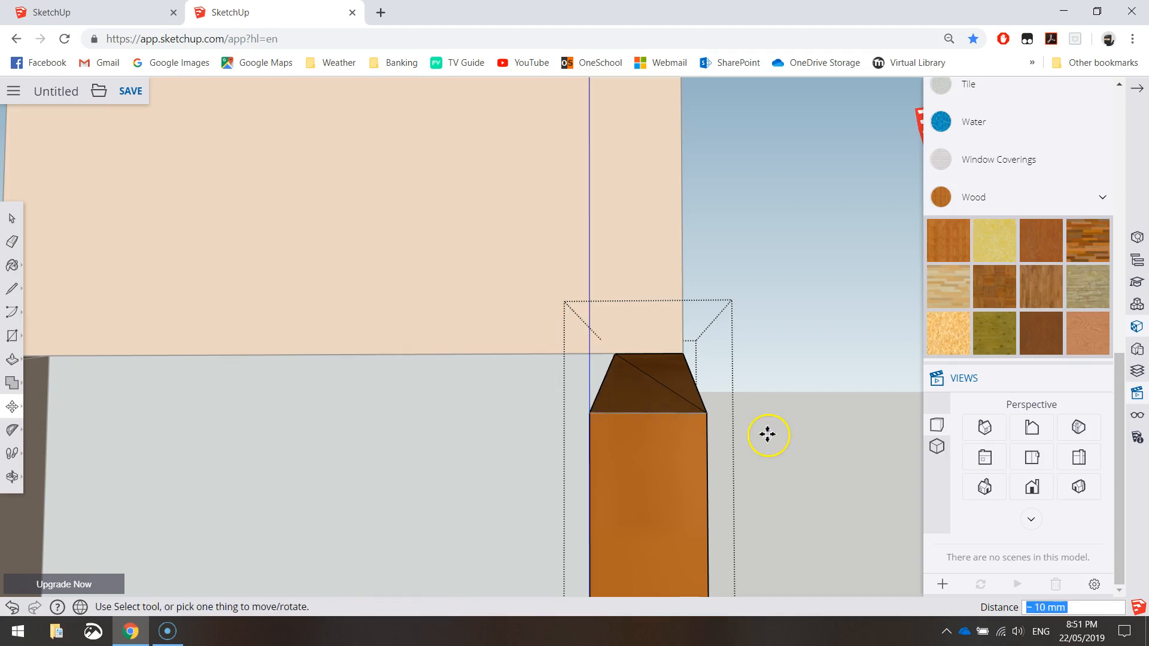
Remove the diagonal edge from Side2's sloped top and, with the component closed, the horizontal helper line on its front
{"action": "left_click", "coordinate": [12, 219]}
{"action": "middle_click_drag", "start_coordinate": [286, 301], "coordinate": [646, 512]}
{"action": "left_click", "coordinate": [638, 495]}
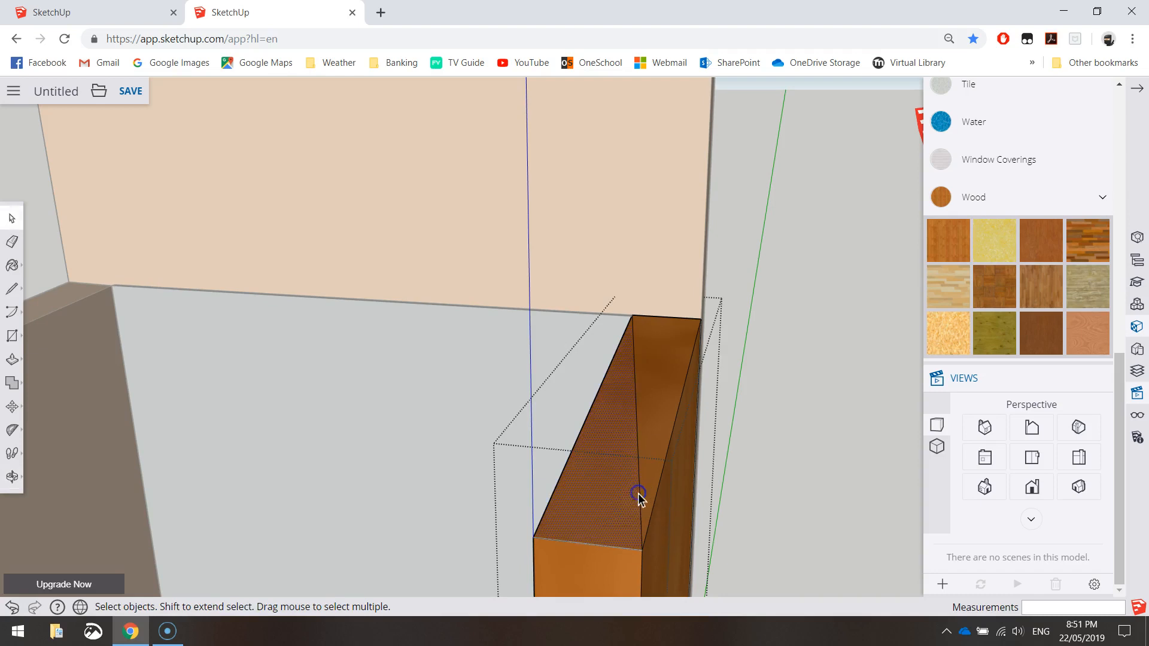
{"action": "left_click", "coordinate": [639, 494]}
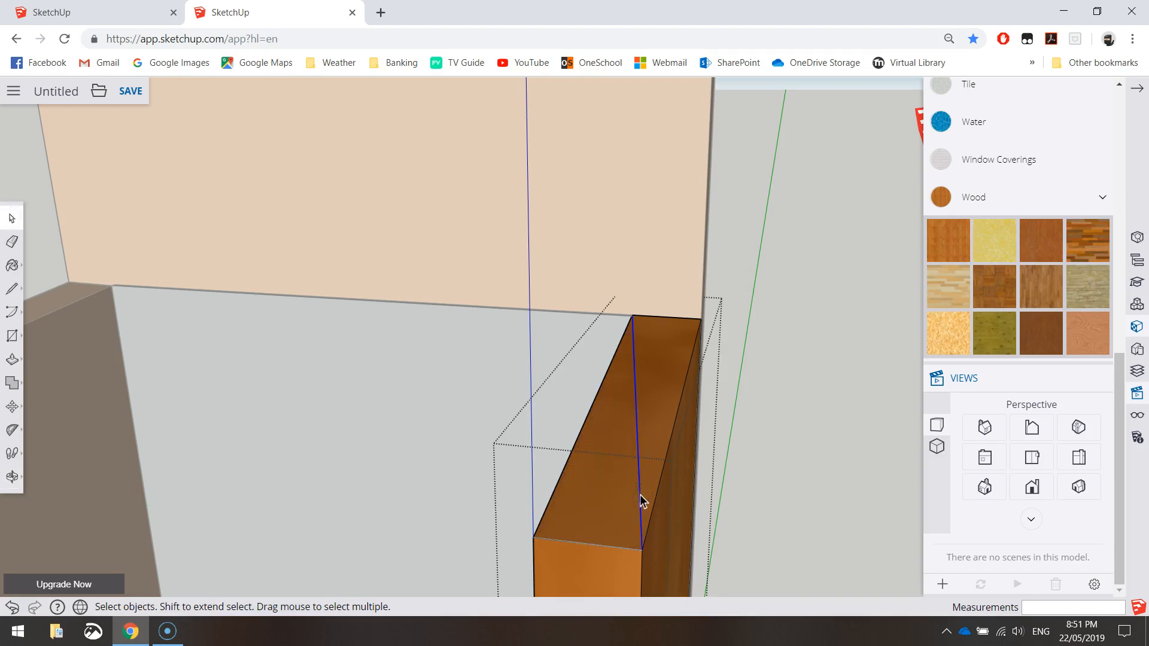
{"action": "left_click", "coordinate": [824, 421]}
{"action": "left_click", "coordinate": [556, 541]}
Examine the sloped tops of both side panels from several angles and look over the model in the other browser tab
{"action": "scroll", "coordinate": [753, 534], "scroll_direction": "down", "scroll_amount": 5}
{"action": "middle_click_drag", "start_coordinate": [704, 519], "coordinate": [214, 424]}
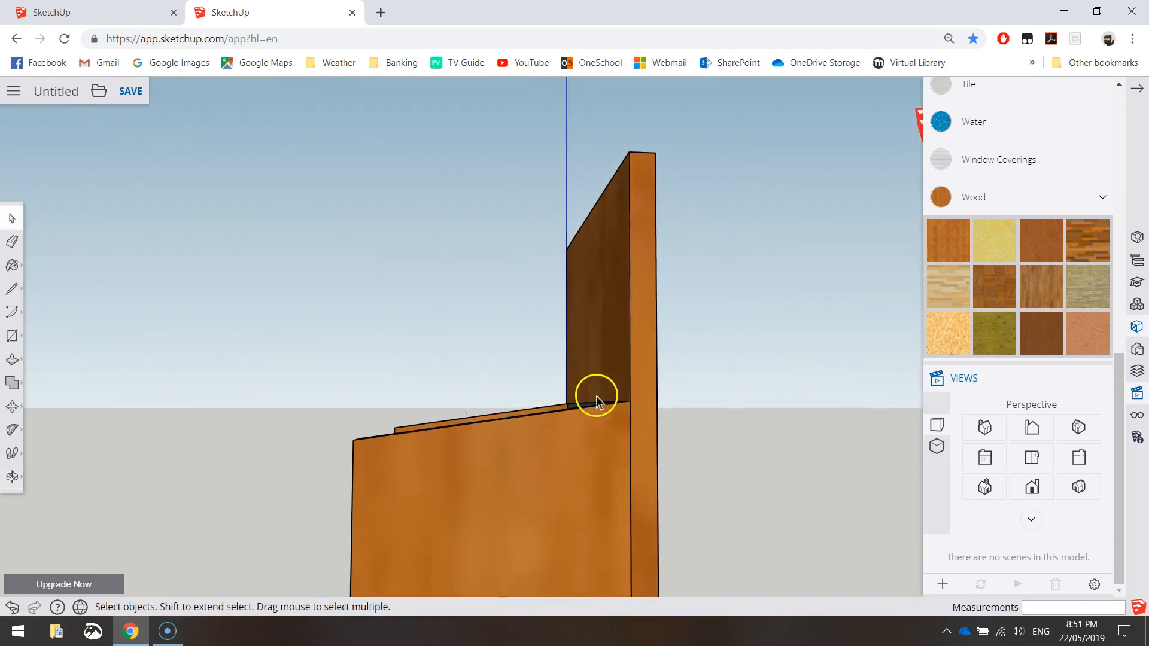
{"action": "middle_click_drag", "start_coordinate": [595, 484], "coordinate": [613, 379]}
{"action": "middle_click_drag", "start_coordinate": [401, 472], "coordinate": [749, 497]}
{"action": "middle_click_drag", "start_coordinate": [630, 456], "coordinate": [640, 391]}
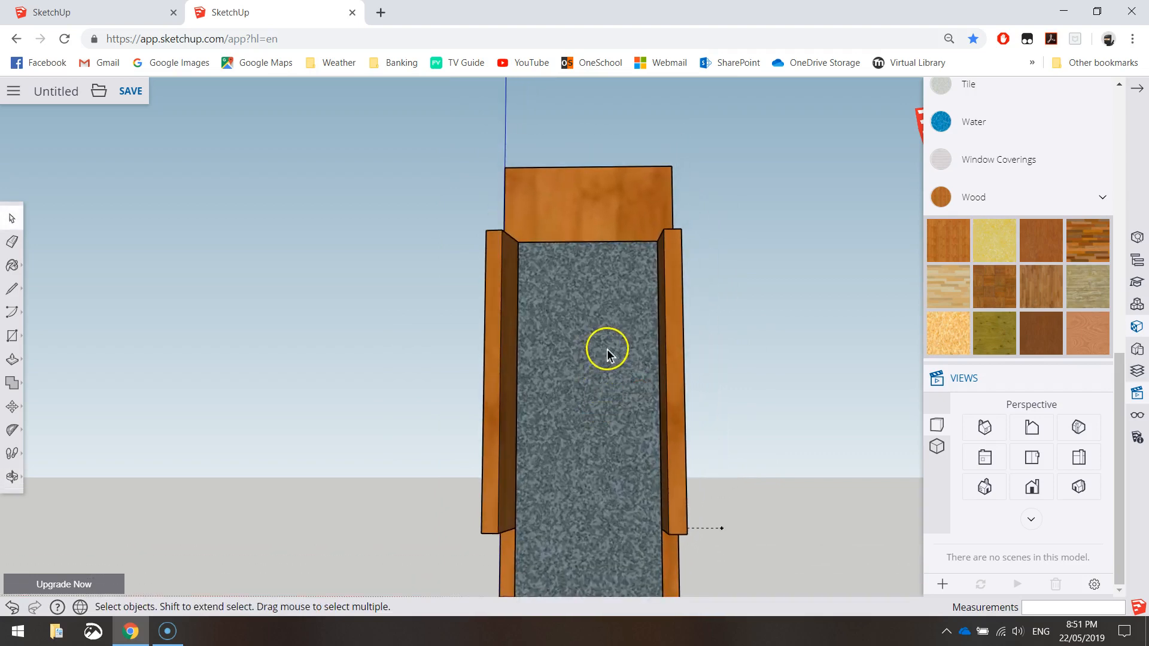
{"action": "middle_click_drag", "start_coordinate": [720, 391], "coordinate": [765, 468]}
{"action": "left_click", "coordinate": [1136, 88]}
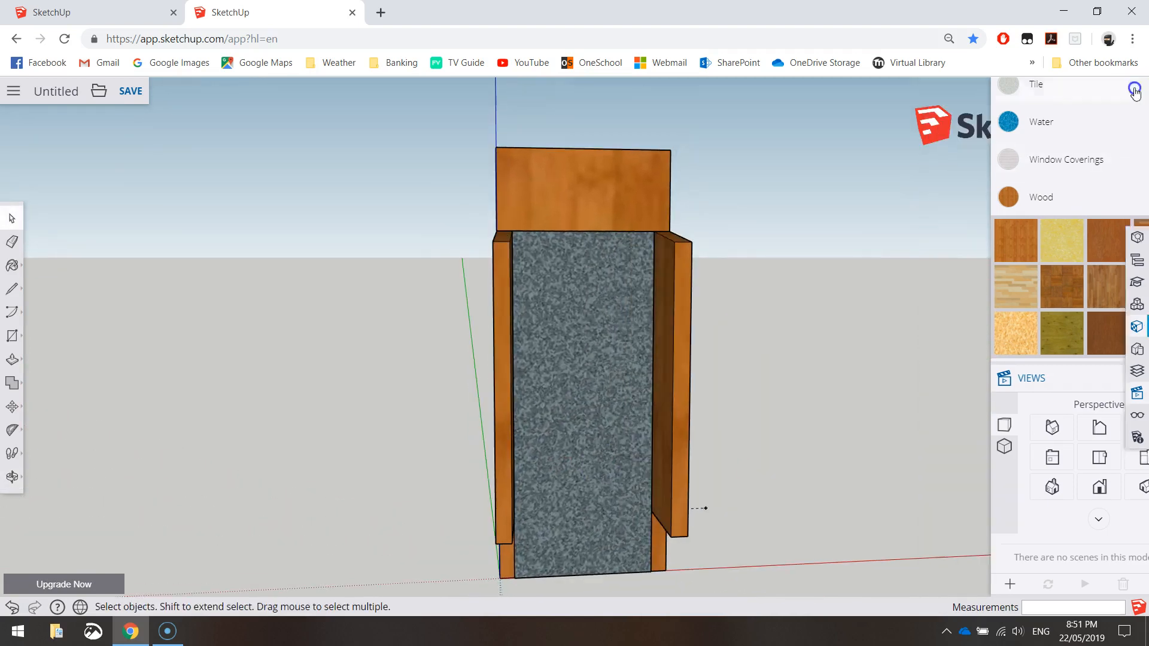
{"action": "middle_click_drag", "start_coordinate": [754, 474], "coordinate": [688, 472]}
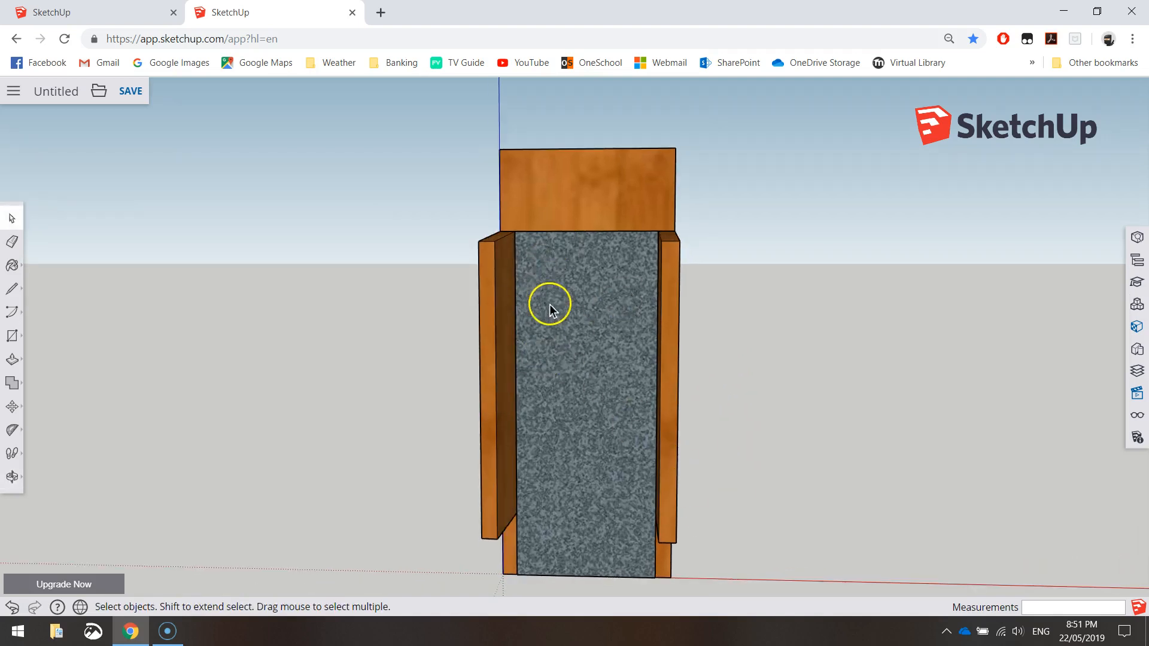
{"action": "left_click", "coordinate": [124, 14]}
{"action": "middle_click_drag", "start_coordinate": [476, 344], "coordinate": [898, 335]}
{"action": "middle_click_drag", "start_coordinate": [608, 345], "coordinate": [441, 326]}
{"action": "left_click", "coordinate": [214, 21]}
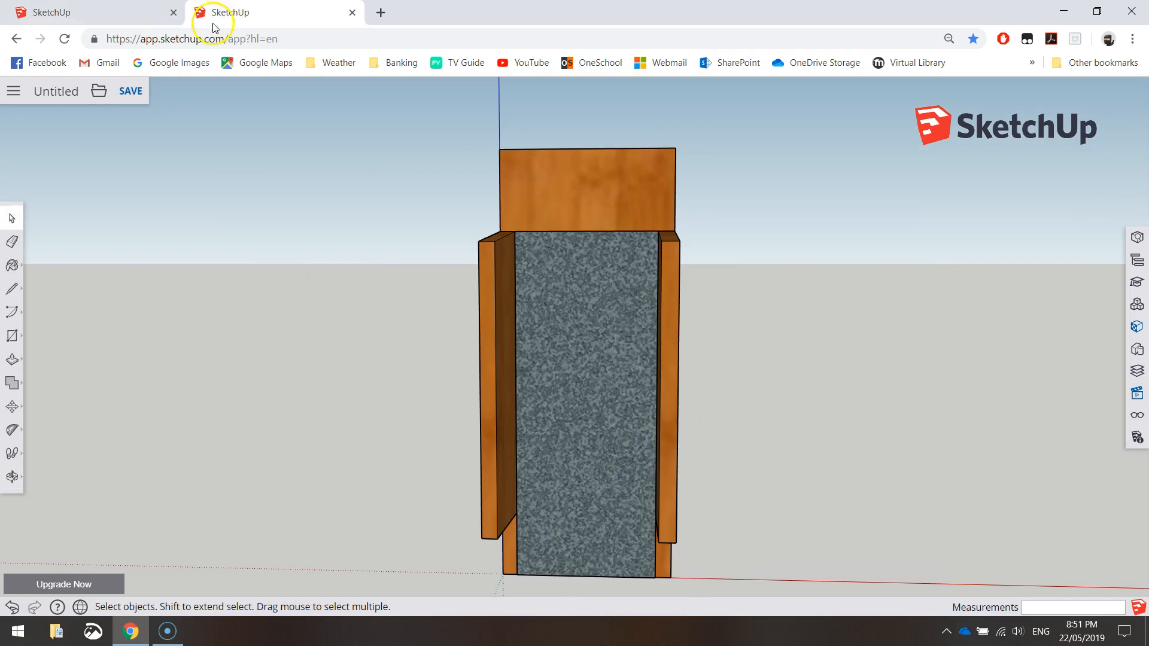
In the front view, draw a rectangle across both side panels from one's upper outer corner to the other's lower outer corner
{"action": "left_click", "coordinate": [1133, 394]}
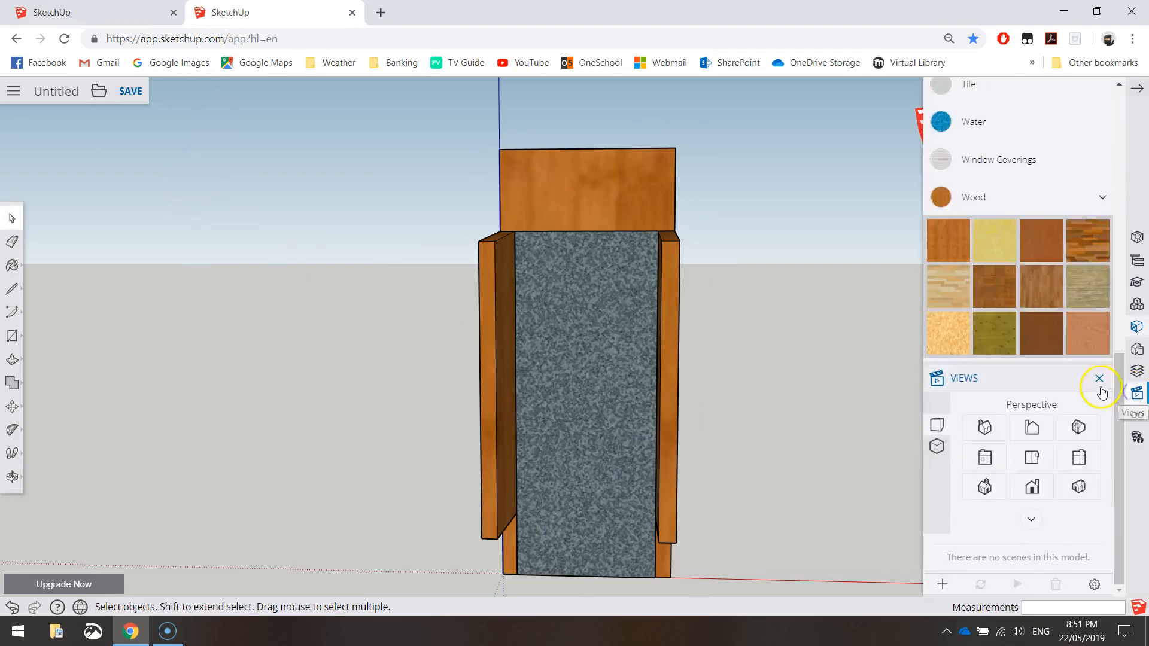
{"action": "left_click", "coordinate": [1031, 482]}
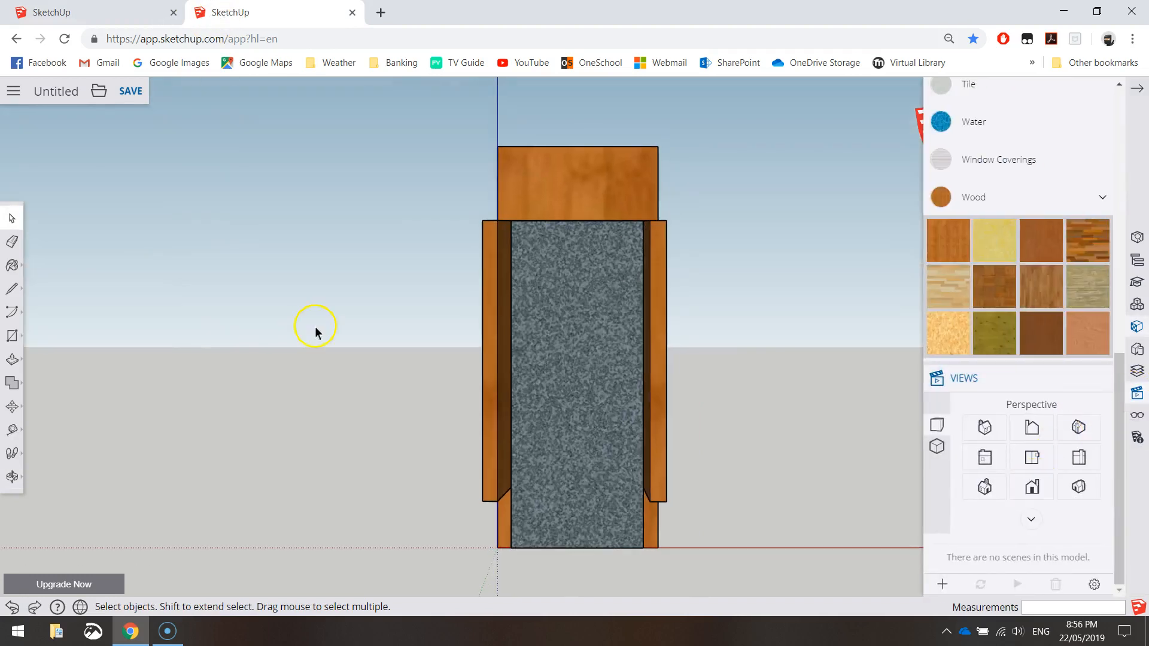
{"action": "key", "text": "p"}
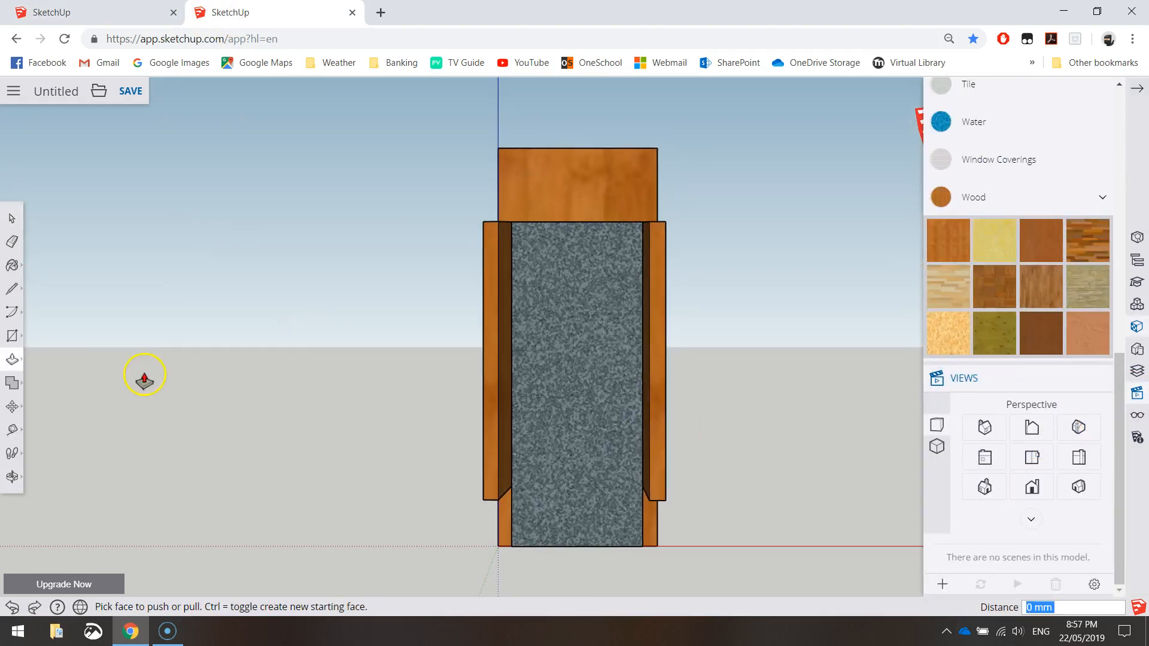
{"action": "left_click", "coordinate": [12, 336]}
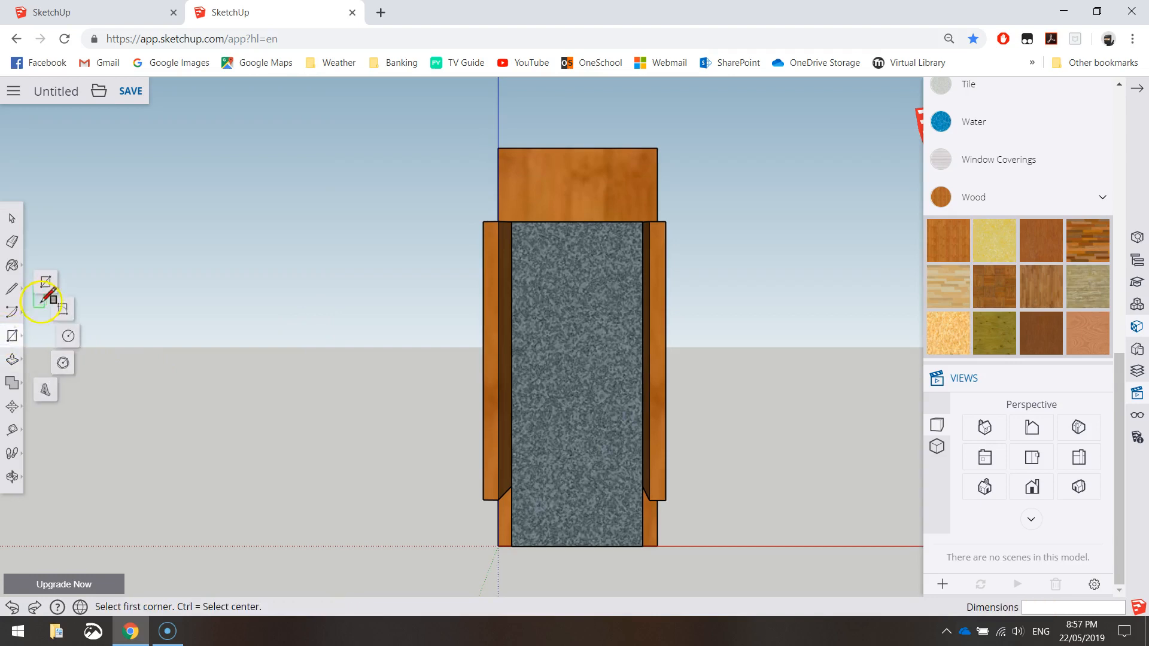
{"action": "left_click", "coordinate": [42, 285]}
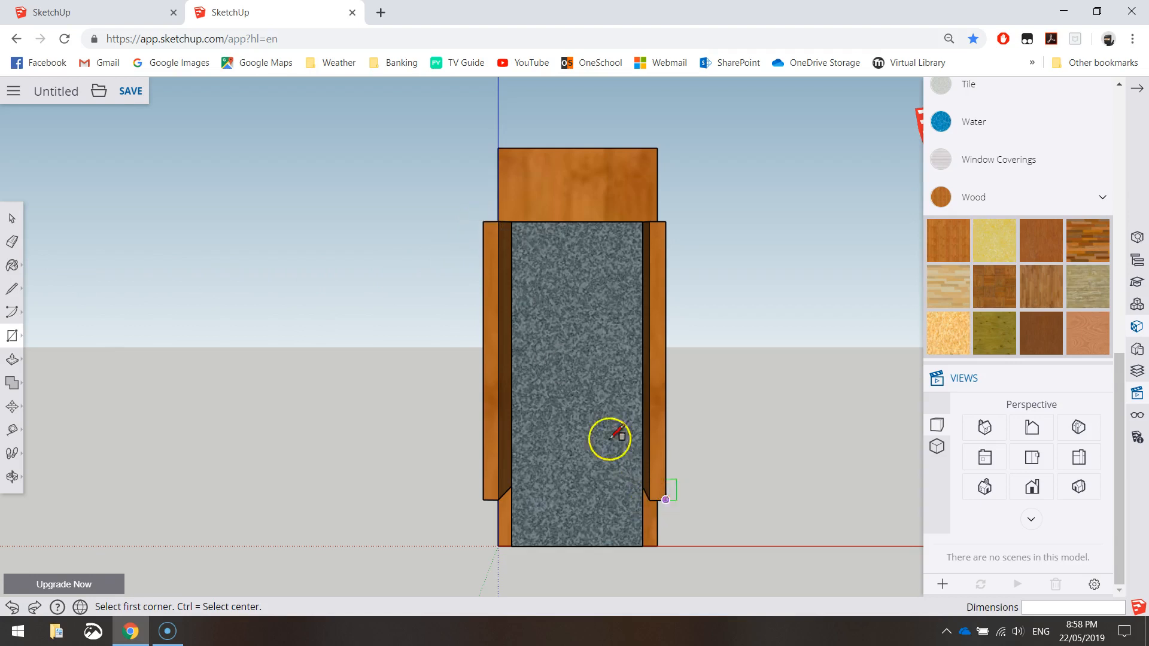
{"action": "left_click", "coordinate": [484, 221]}
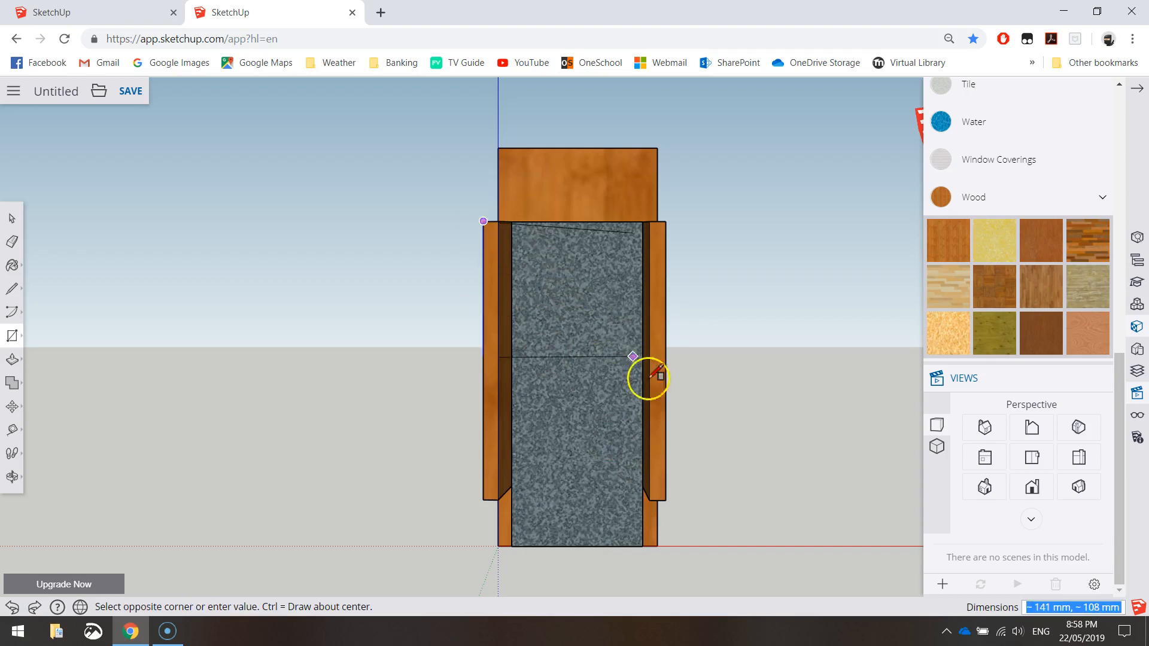
{"action": "left_click", "coordinate": [666, 500]}
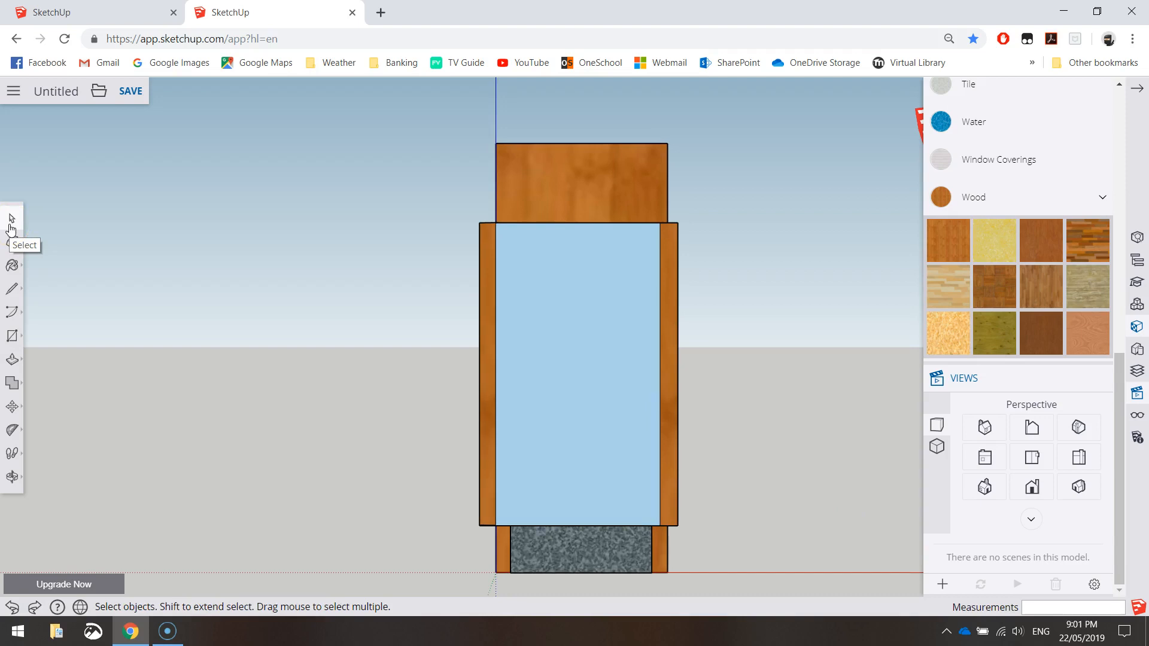
Push/Pull the front rectangle 20 mm outward to form the front panel
{"action": "key", "text": "o"}
{"action": "left_click_drag", "start_coordinate": [608, 331], "coordinate": [299, 462]}
{"action": "key", "text": "space"}
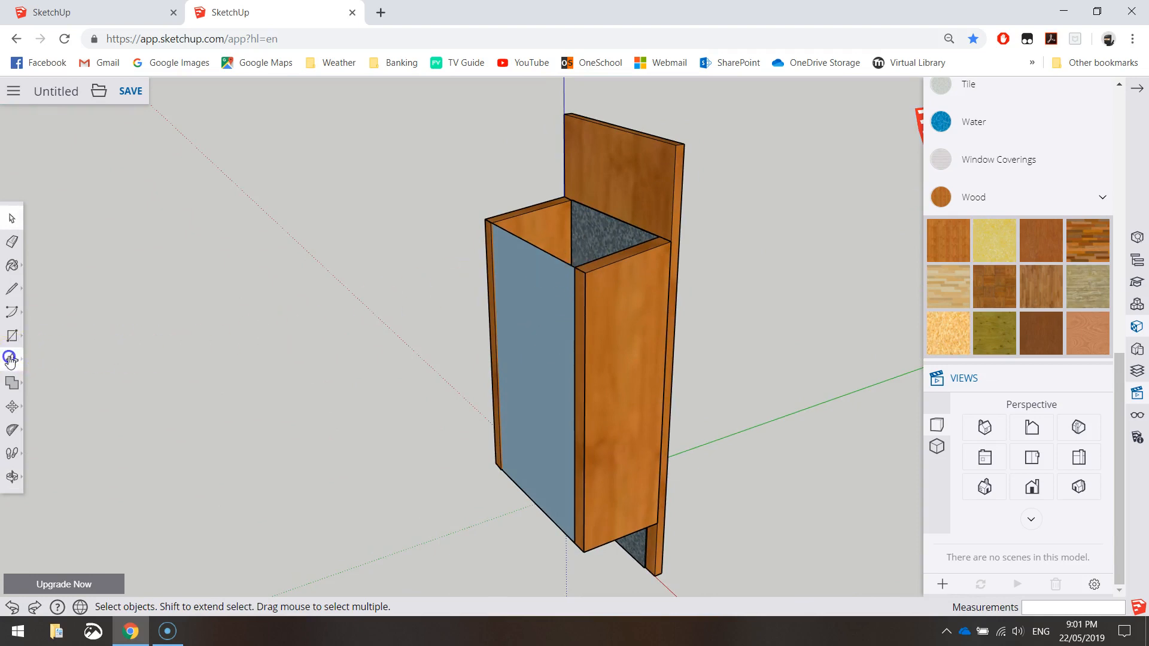
{"action": "left_click", "coordinate": [9, 359]}
{"action": "left_click", "coordinate": [556, 320]}
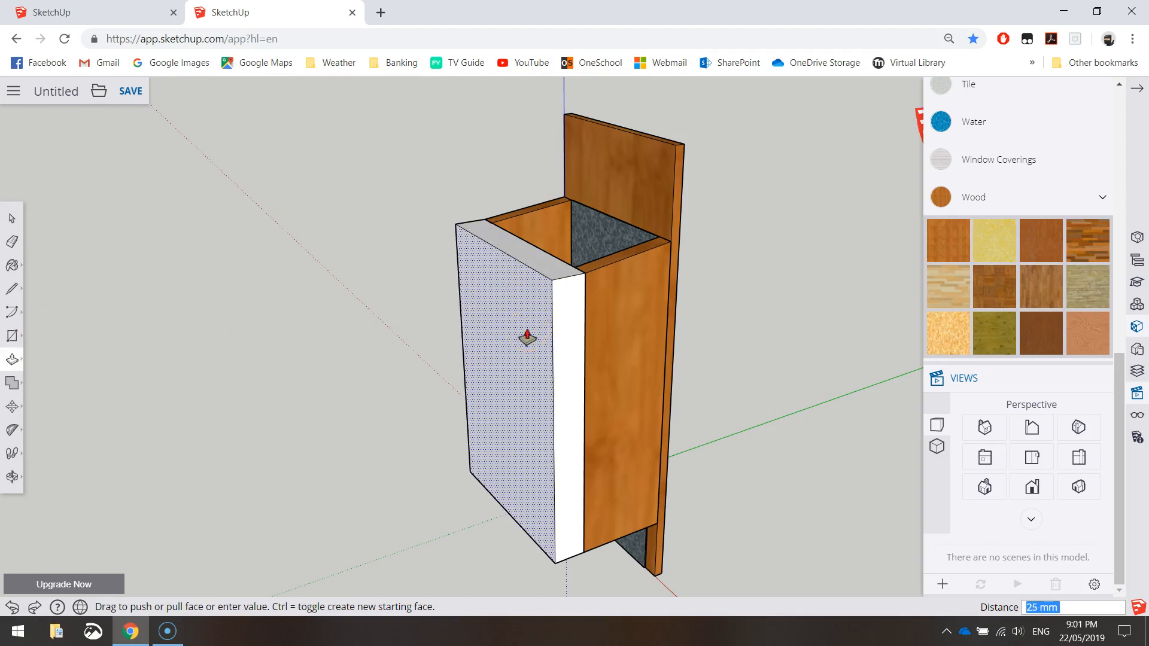
{"action": "key", "text": "Return"}
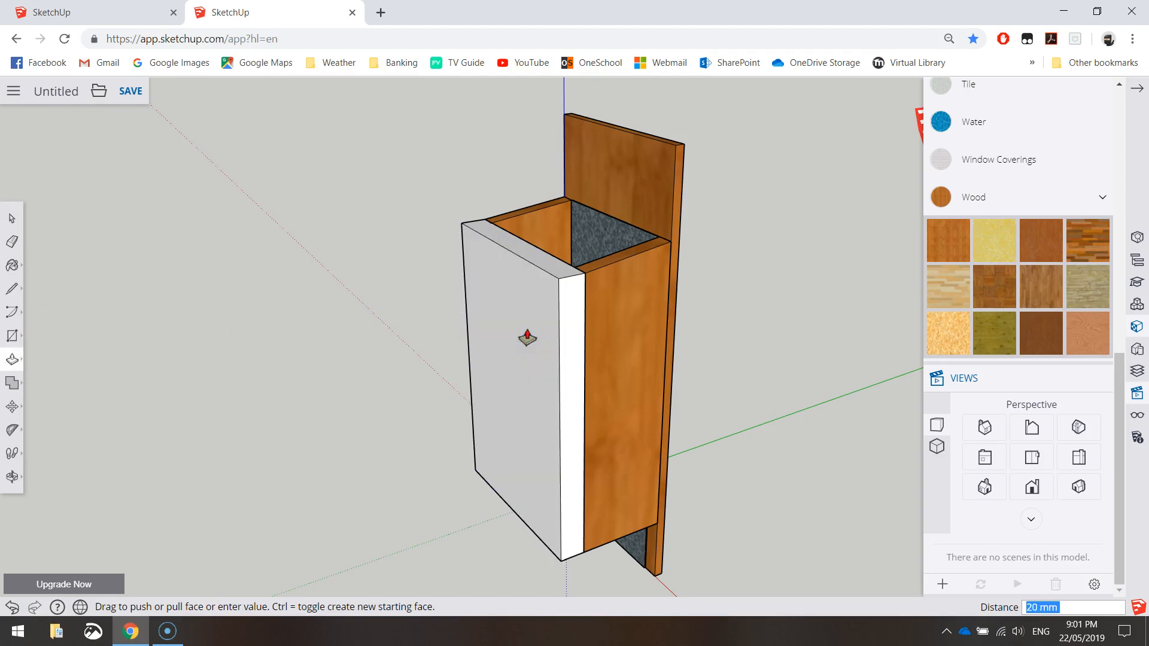
{"action": "left_click", "coordinate": [14, 220]}
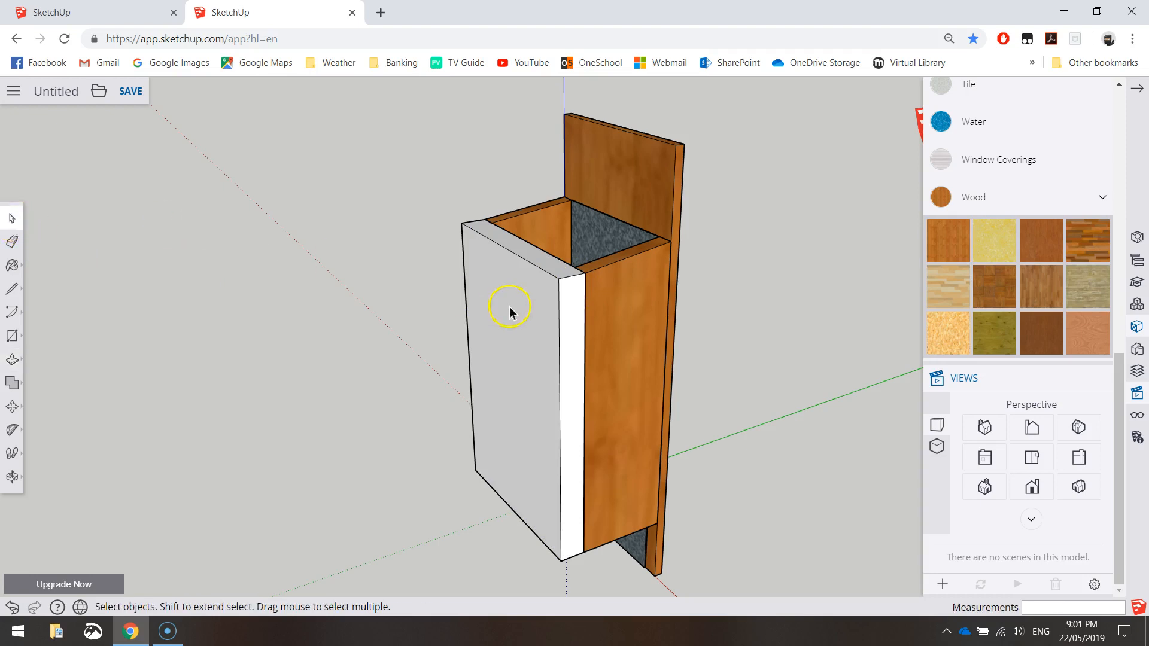
Select the entire front panel solid and make it a named component with no gluing
{"action": "middle_click_drag", "start_coordinate": [635, 294], "coordinate": [537, 303]}
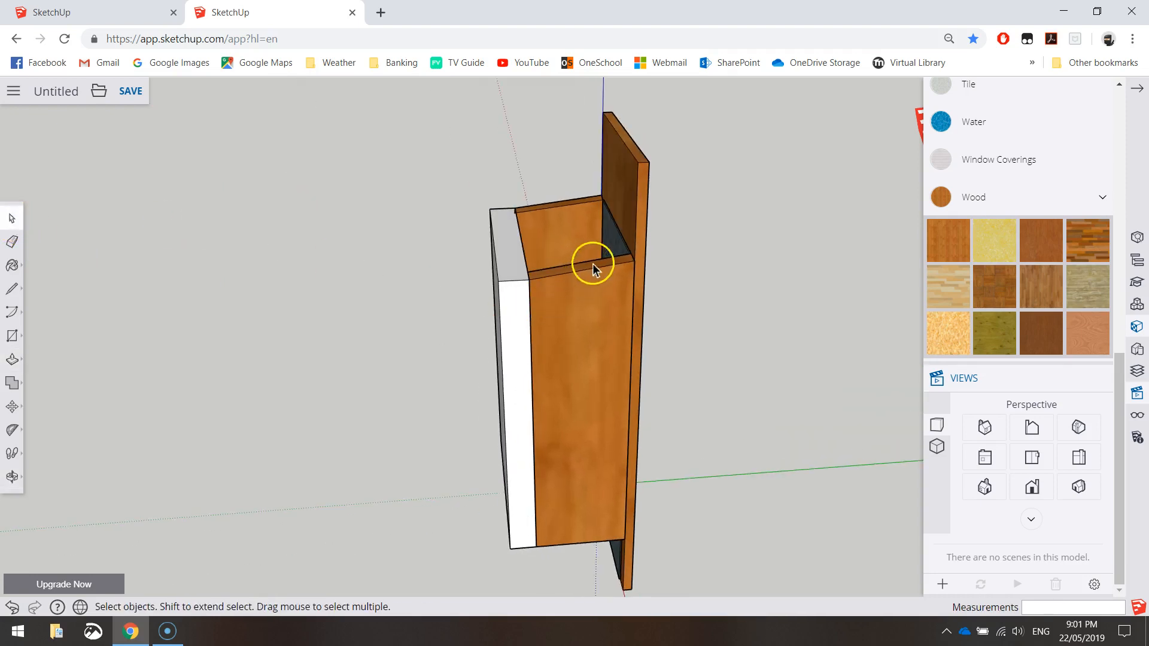
{"action": "scroll", "coordinate": [583, 274], "scroll_direction": "up", "scroll_amount": 3}
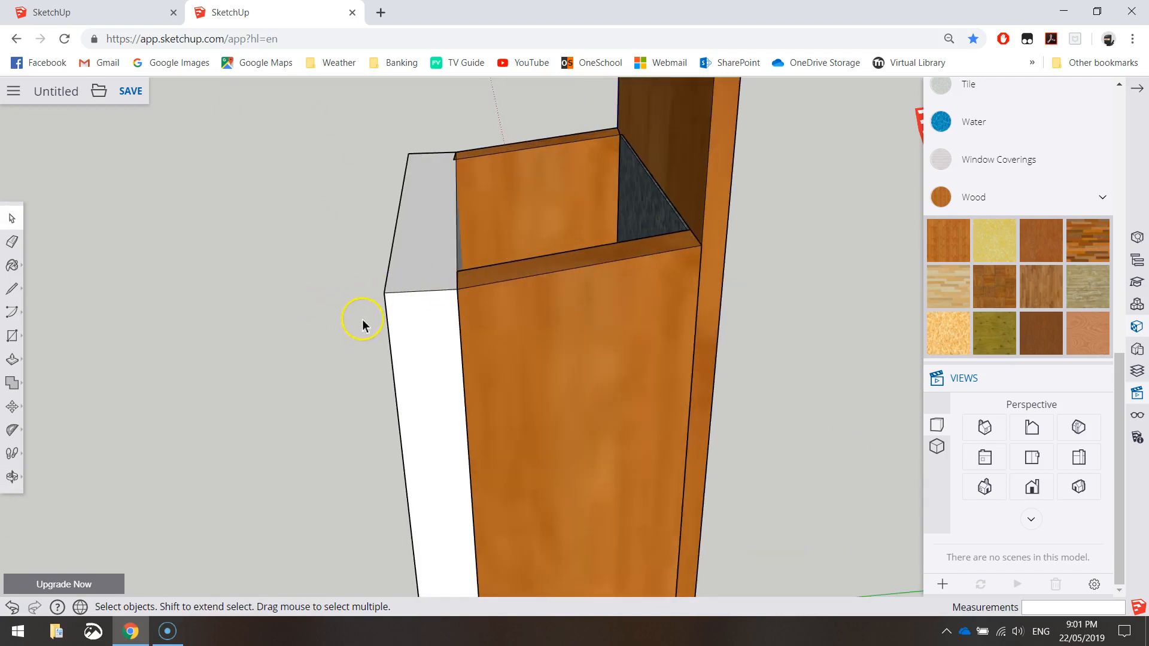
{"action": "scroll", "coordinate": [362, 325], "scroll_direction": "down", "scroll_amount": 2}
{"action": "middle_click_drag", "start_coordinate": [356, 362], "coordinate": [455, 322]}
{"action": "triple_click", "coordinate": [454, 317]}
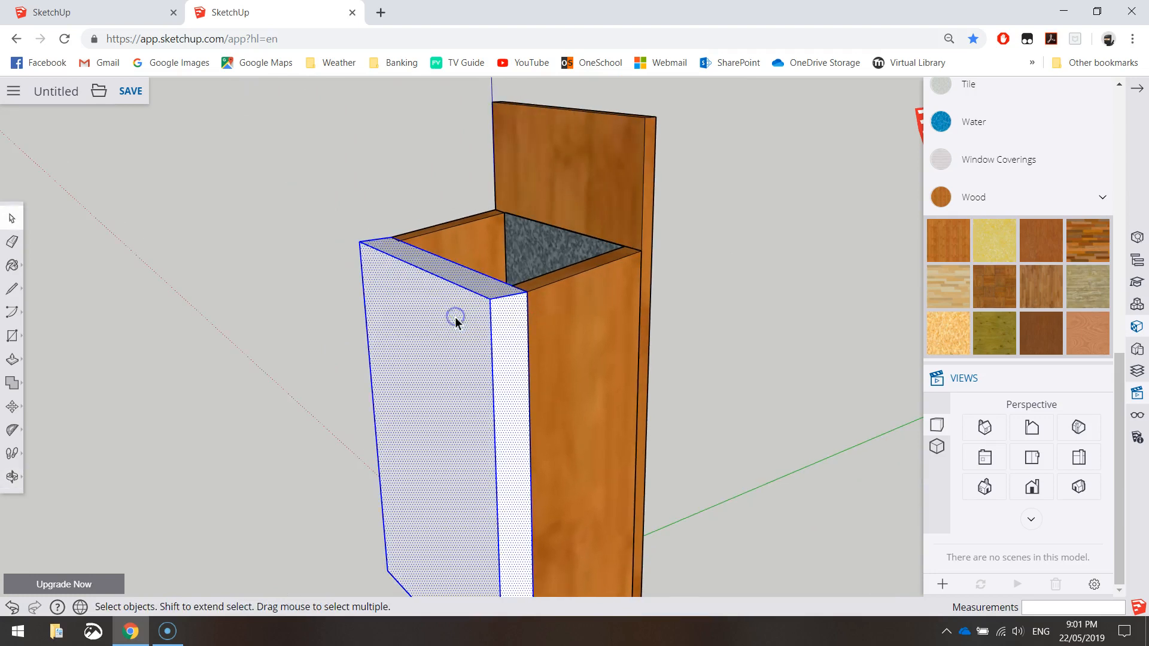
{"action": "right_click", "coordinate": [461, 308]}
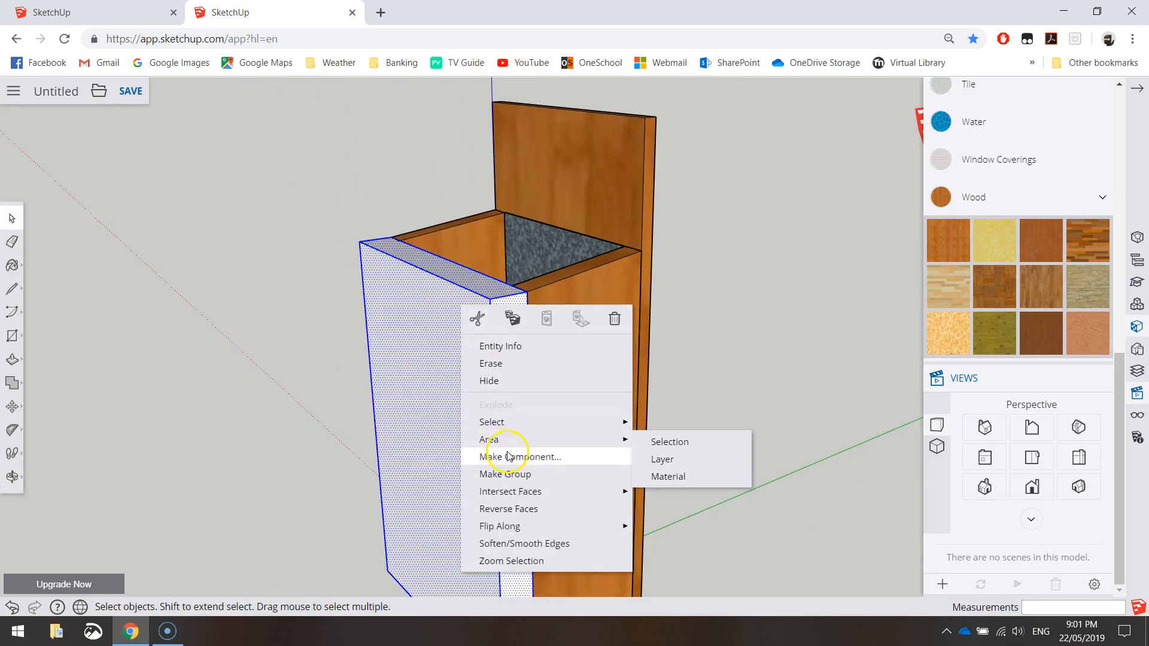
{"action": "left_click", "coordinate": [503, 456]}
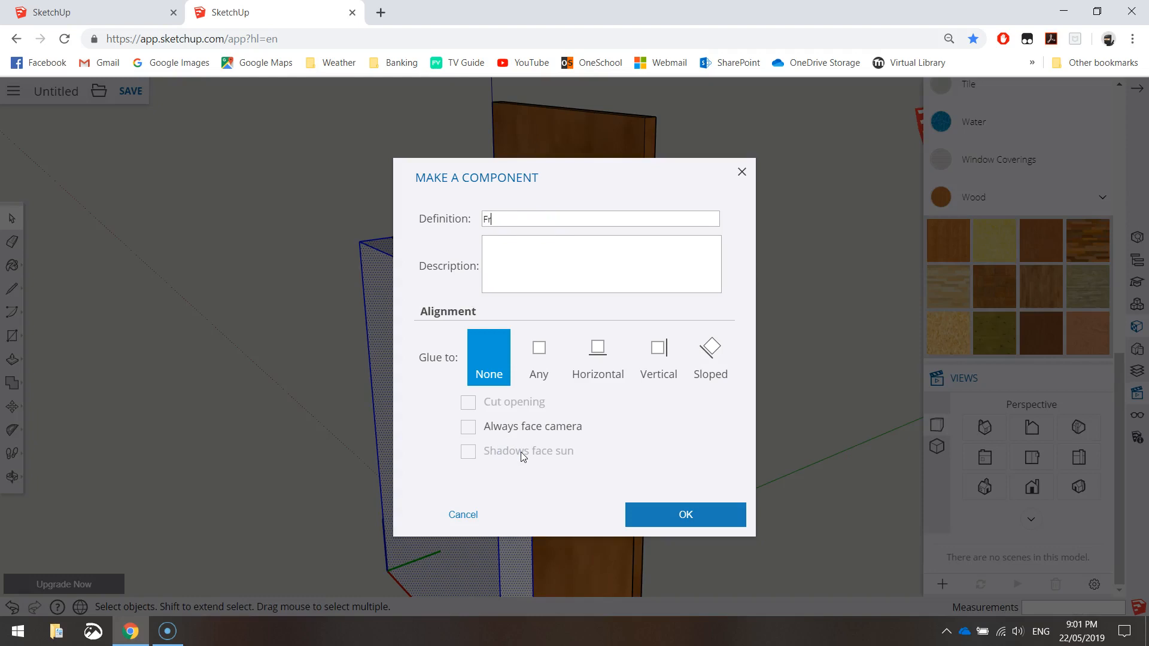
{"action": "key", "text": "Return"}
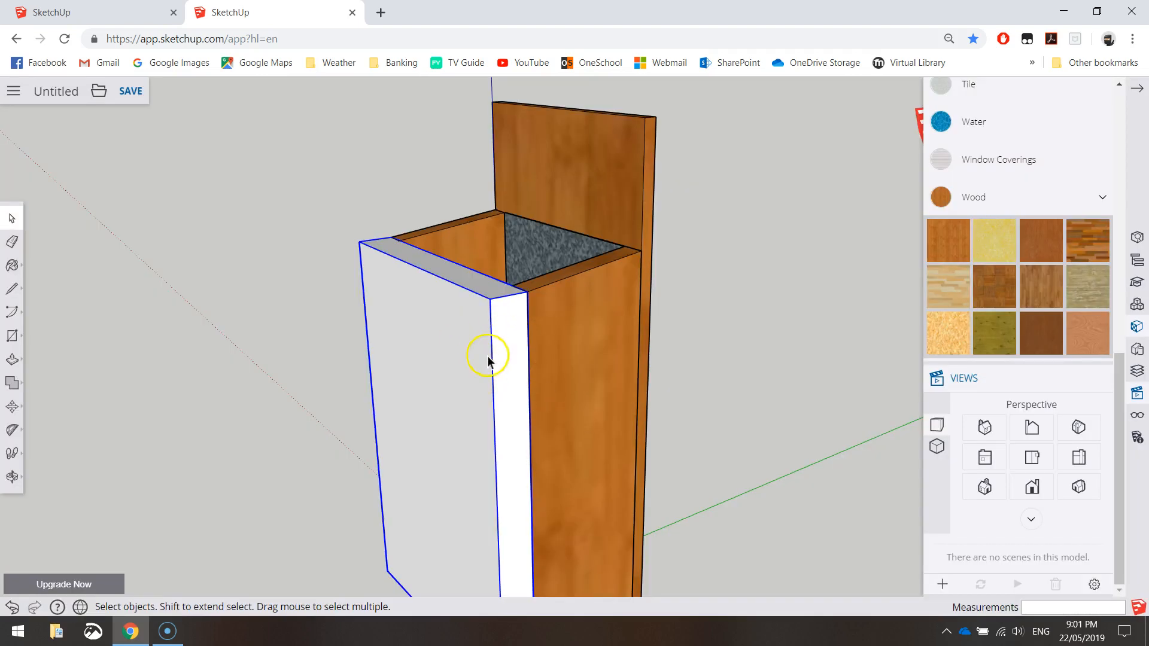
Paint the front panel component with the same wood material as the side panels and clear the selection
{"action": "left_click", "coordinate": [961, 254]}
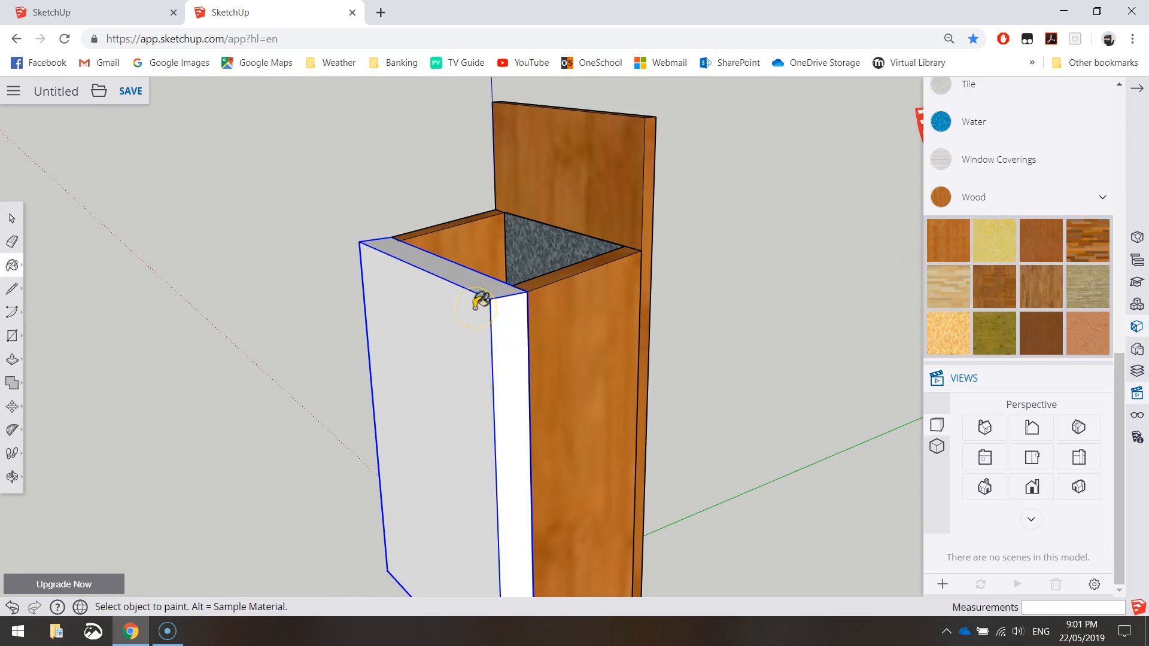
{"action": "left_click", "coordinate": [429, 328]}
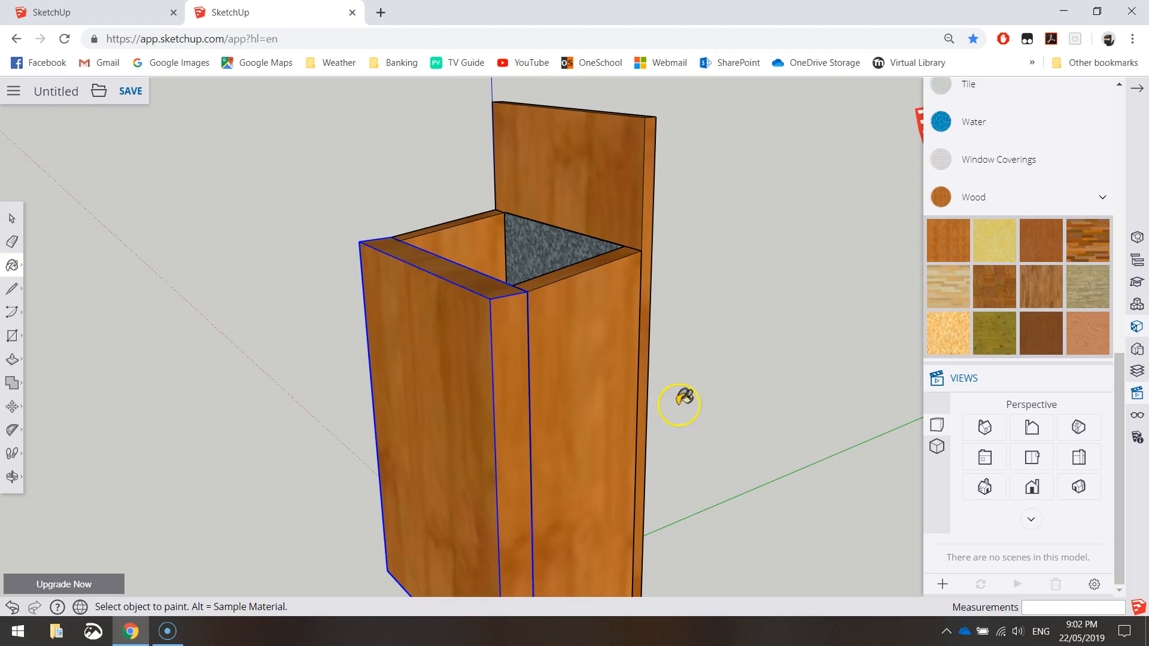
{"action": "left_click", "coordinate": [12, 218]}
{"action": "left_click", "coordinate": [145, 234]}
In the right view, place a protractor guide at 8° from the front panel's upper rear corner, sloping down towards the front
{"action": "middle_click_drag", "start_coordinate": [496, 364], "coordinate": [332, 350]}
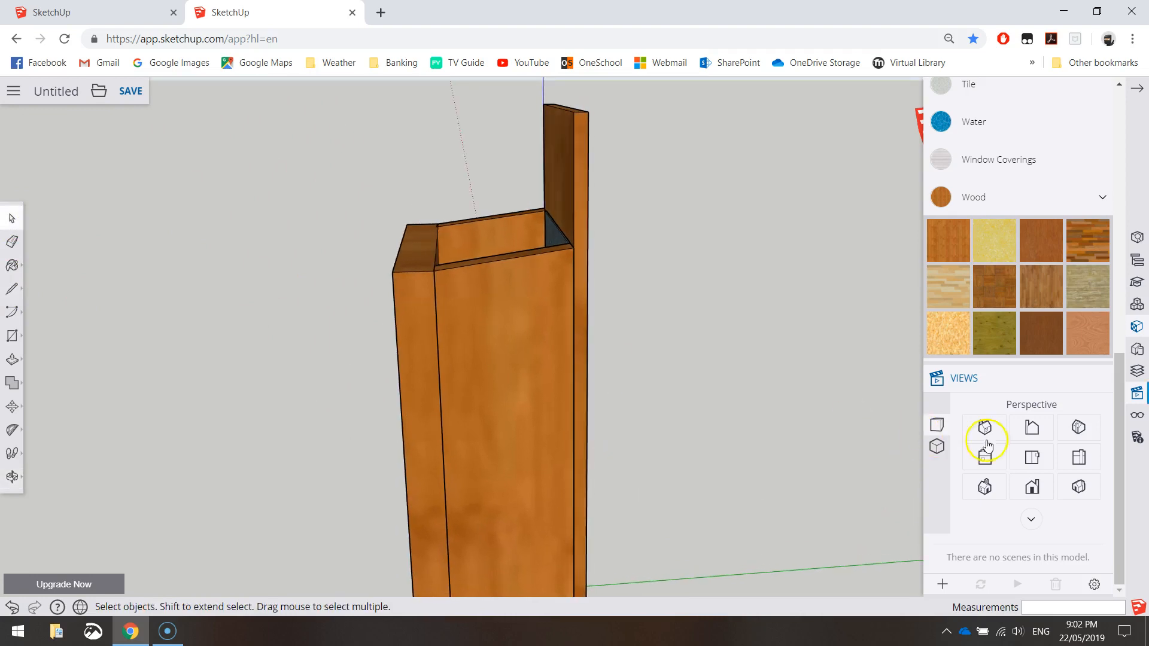
{"action": "left_click", "coordinate": [1077, 457]}
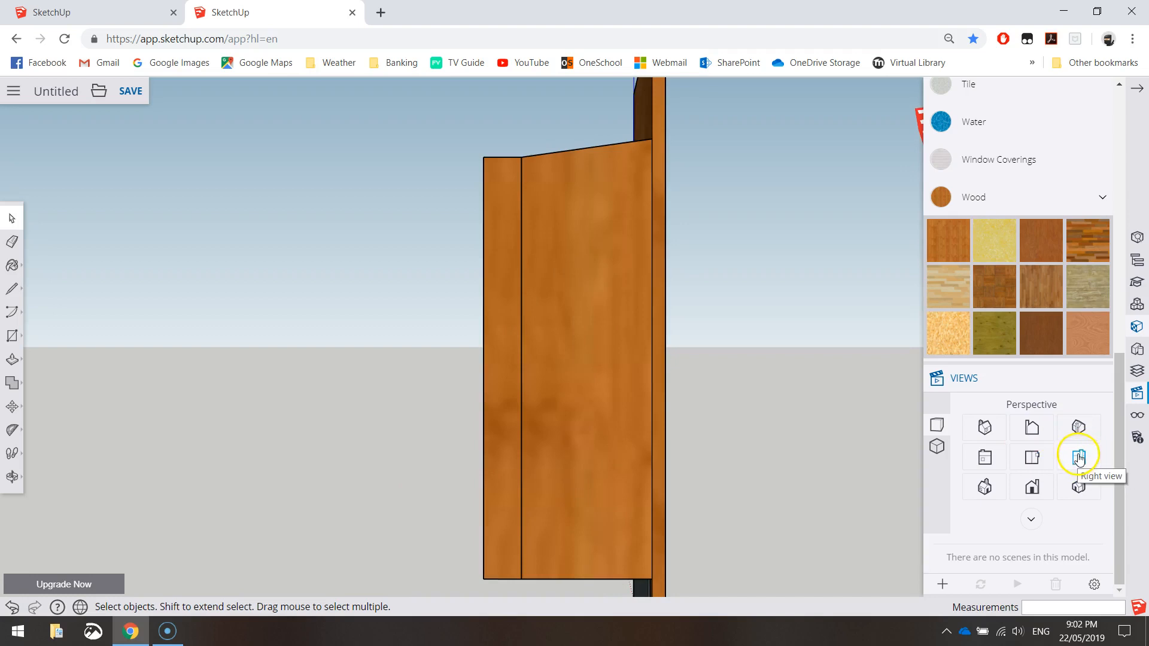
{"action": "middle_click_drag", "start_coordinate": [501, 159], "coordinate": [506, 314]}
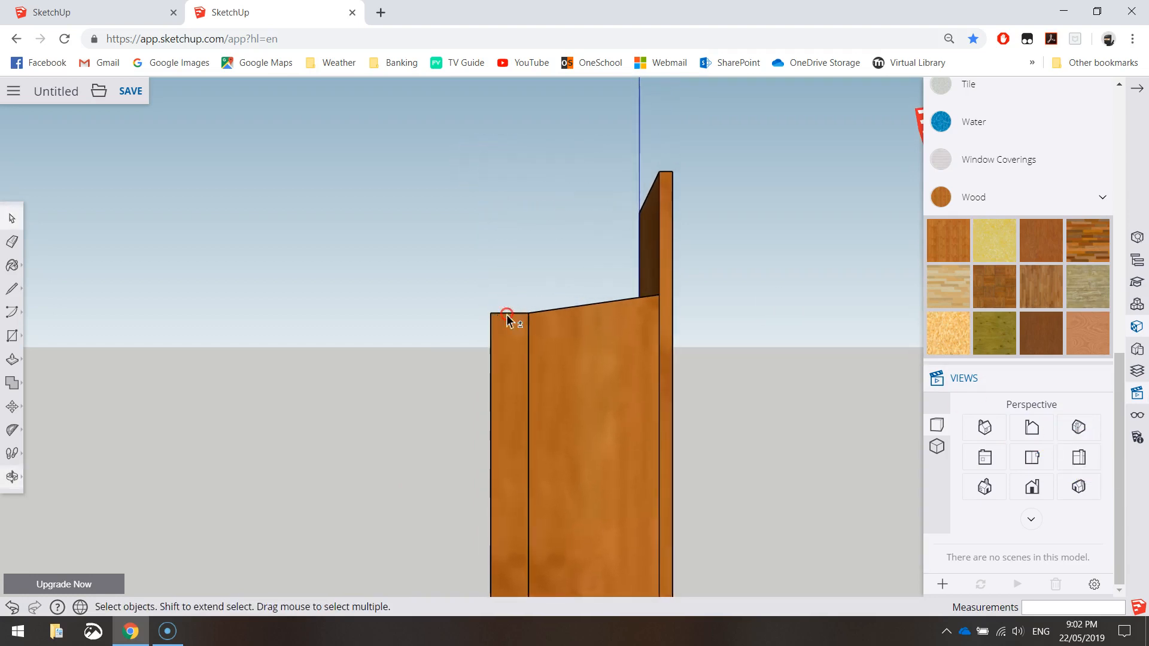
{"action": "scroll", "coordinate": [508, 315], "scroll_direction": "up", "scroll_amount": 3}
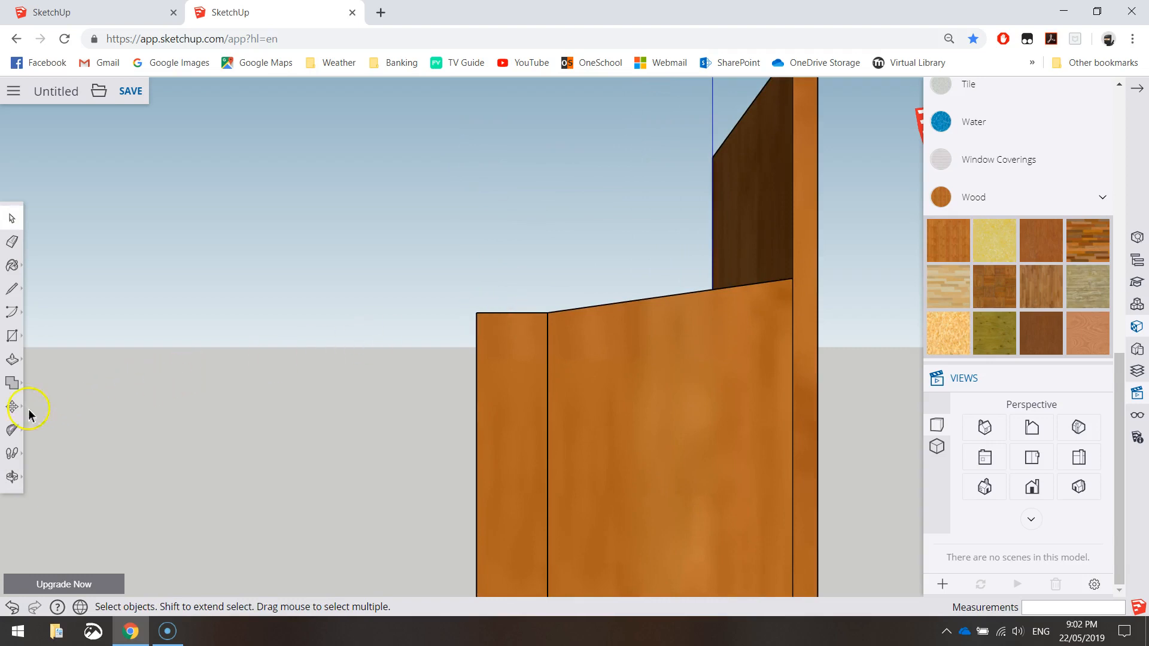
{"action": "left_click", "coordinate": [10, 434]}
{"action": "left_click", "coordinate": [68, 463]}
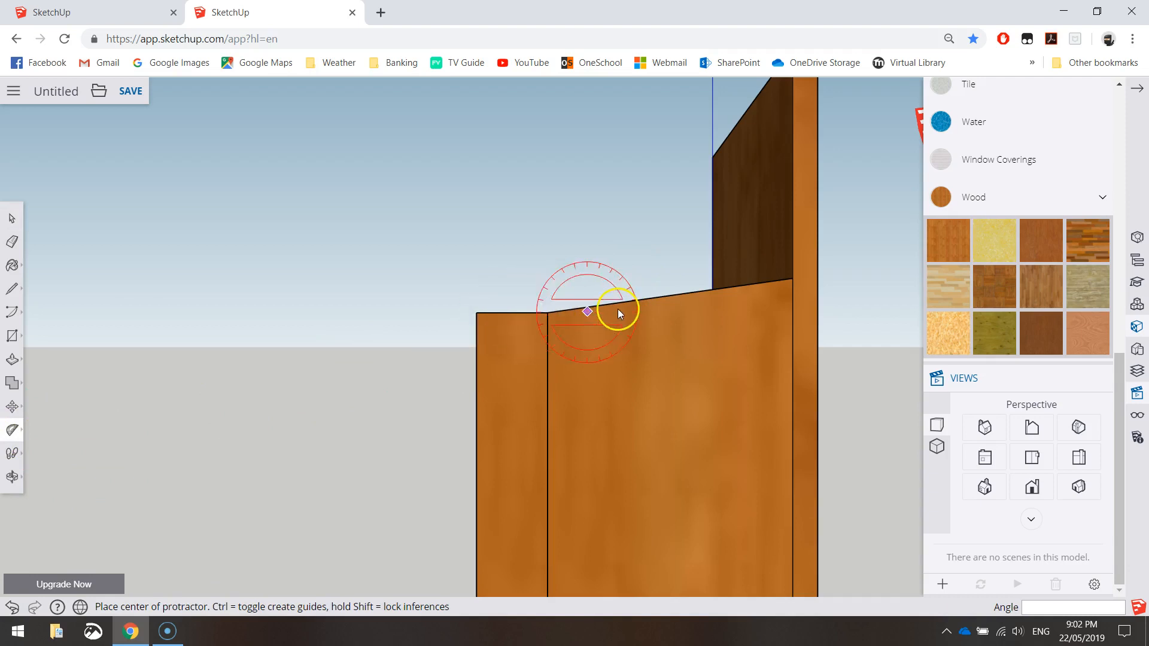
{"action": "left_click", "coordinate": [547, 316]}
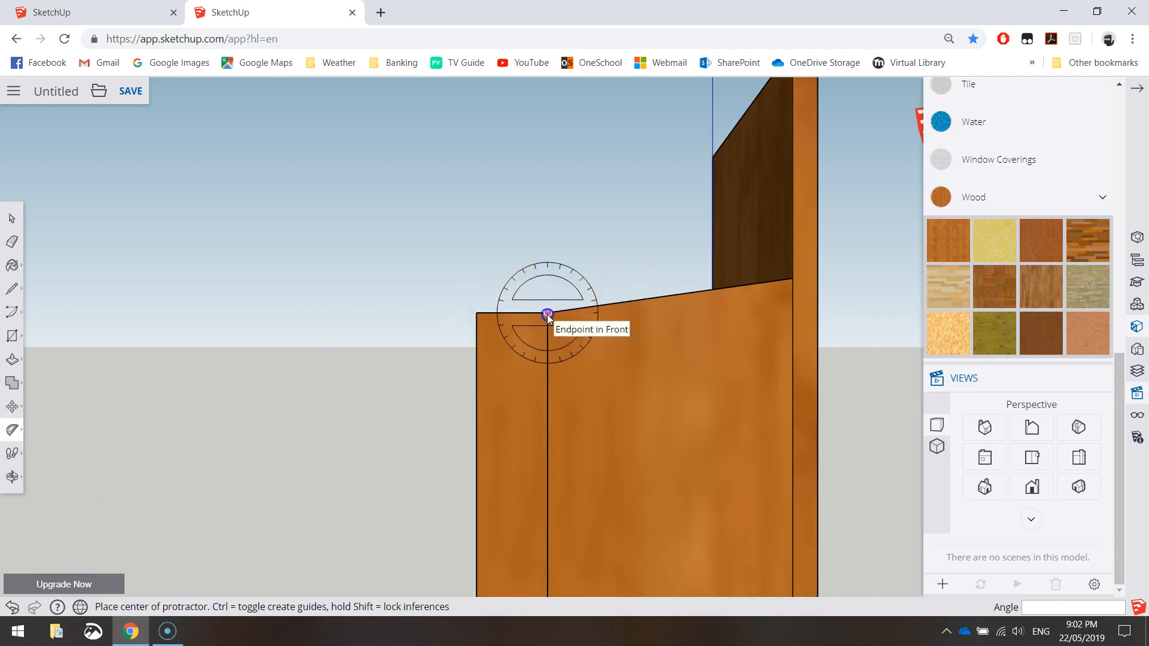
{"action": "left_click", "coordinate": [476, 313]}
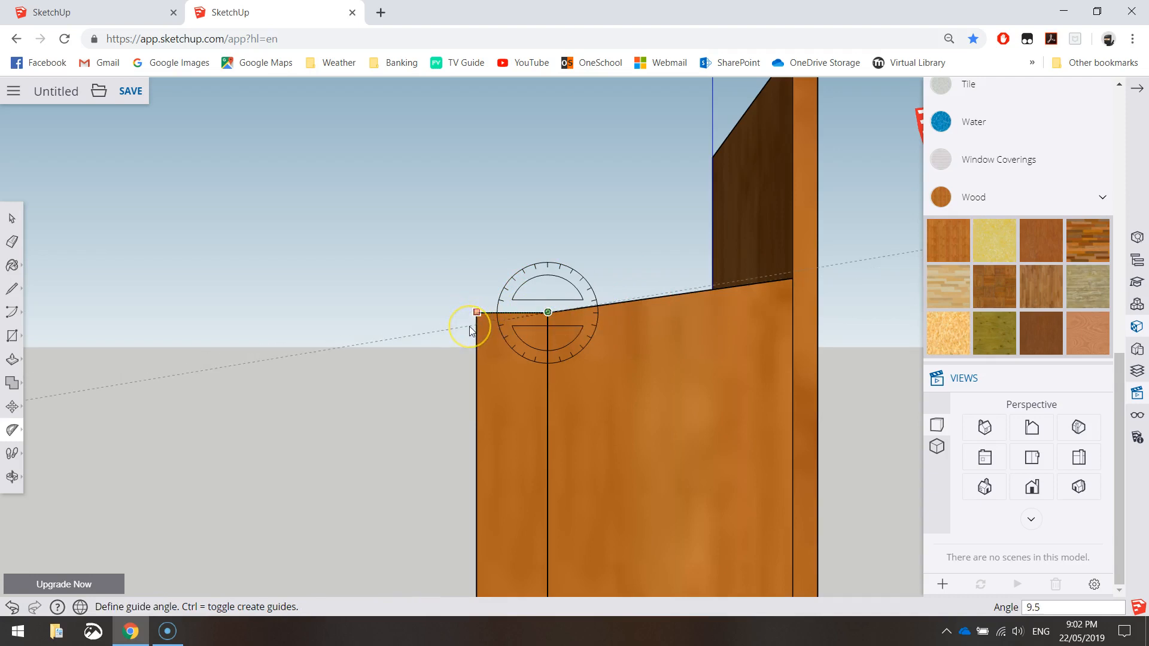
{"action": "type", "text": "8"}
{"action": "key", "text": "Return"}
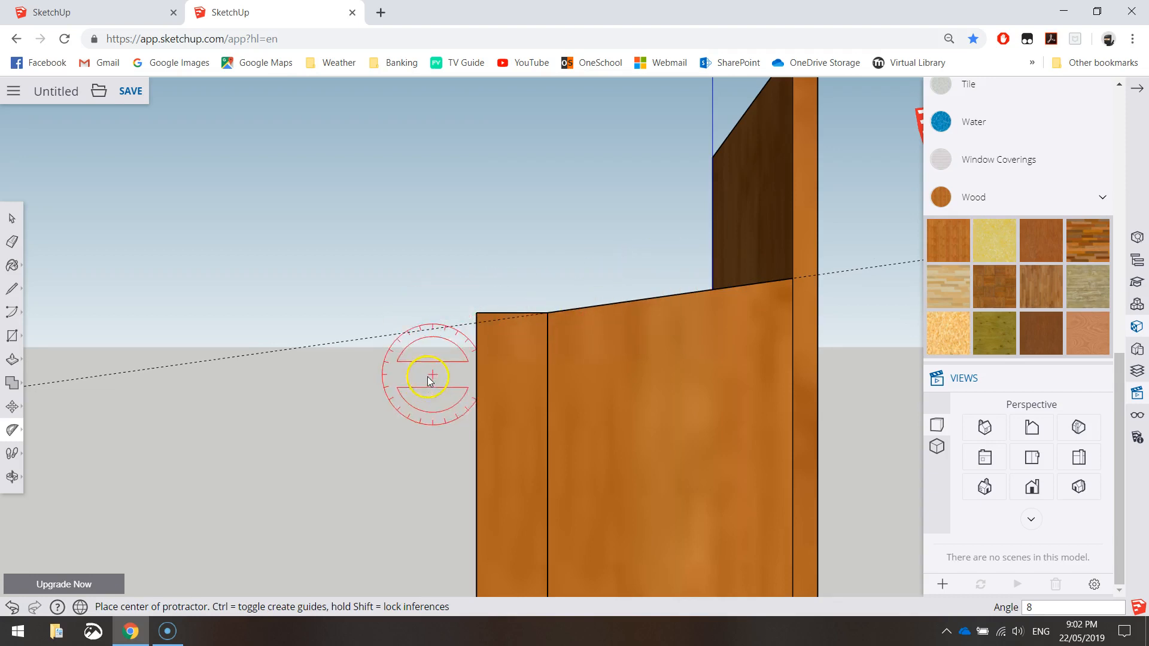
Place a matching downward-sloping protractor guide from the upper rear corner on the opposite side of the front panel
{"action": "middle_click_drag", "start_coordinate": [380, 371], "coordinate": [723, 377]}
{"action": "middle_click_drag", "start_coordinate": [357, 359], "coordinate": [734, 357]}
{"action": "scroll", "coordinate": [734, 357], "scroll_direction": "up", "scroll_amount": 3}
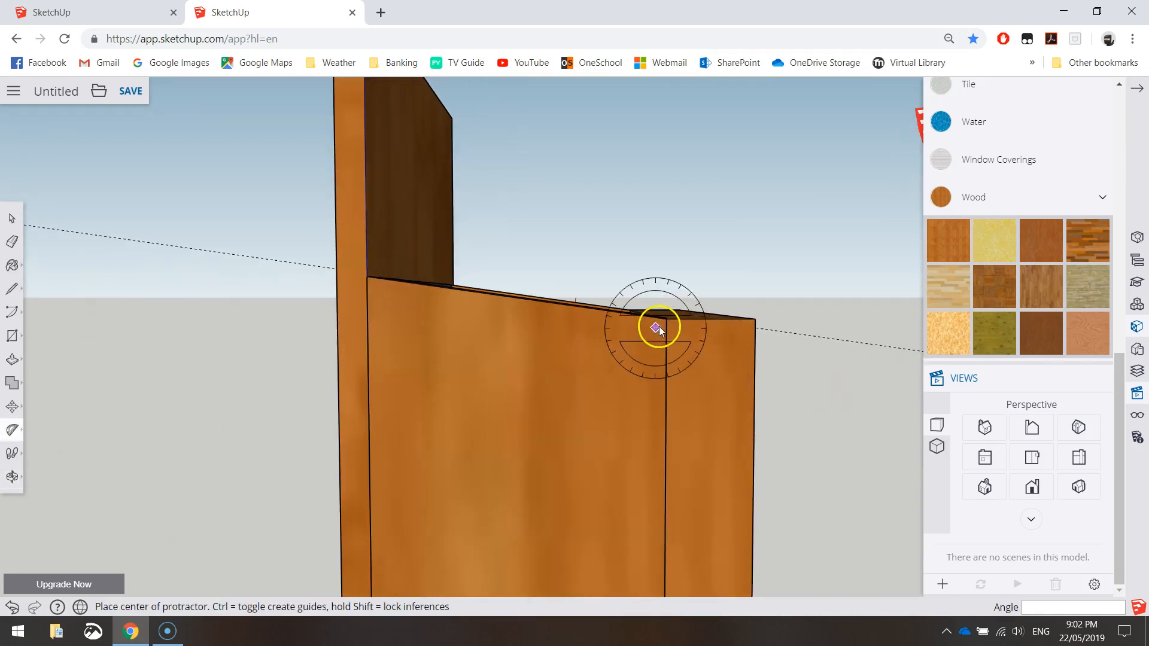
{"action": "left_click_drag", "start_coordinate": [679, 323], "coordinate": [755, 318]}
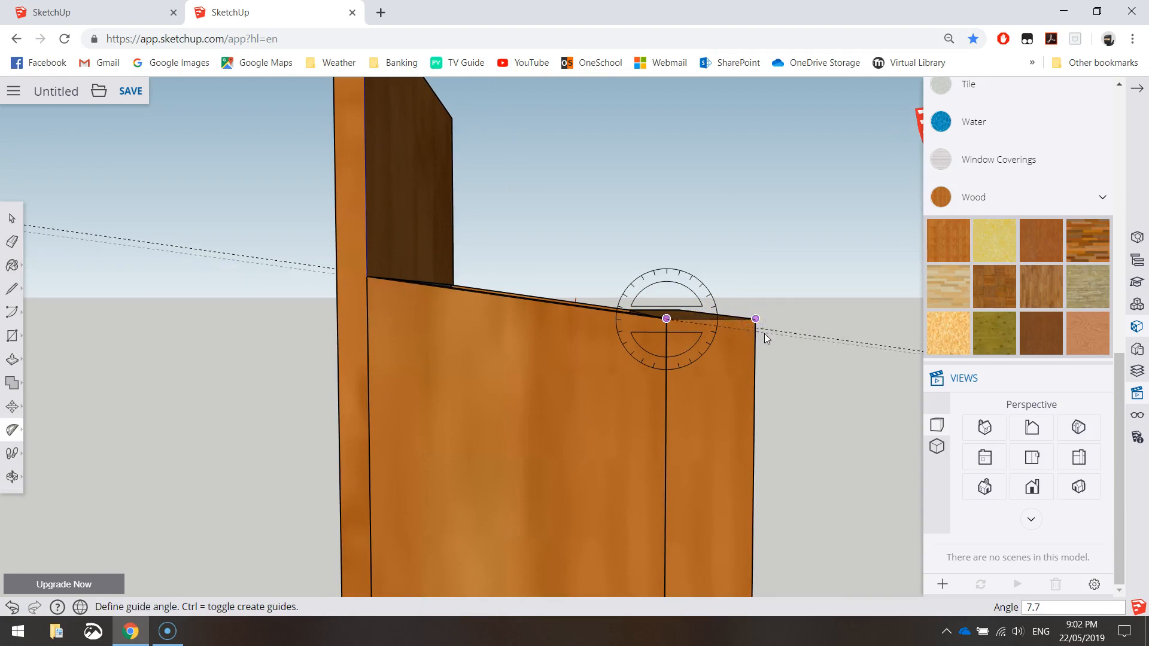
{"action": "left_click", "coordinate": [764, 333]}
Open the front panel component for editing
{"action": "key", "text": "o"}
{"action": "left_click_drag", "start_coordinate": [834, 371], "coordinate": [644, 399]}
{"action": "middle_click_drag", "start_coordinate": [644, 399], "coordinate": [591, 397]}
{"action": "middle_click_drag", "start_coordinate": [726, 361], "coordinate": [482, 374]}
{"action": "left_click", "coordinate": [12, 219]}
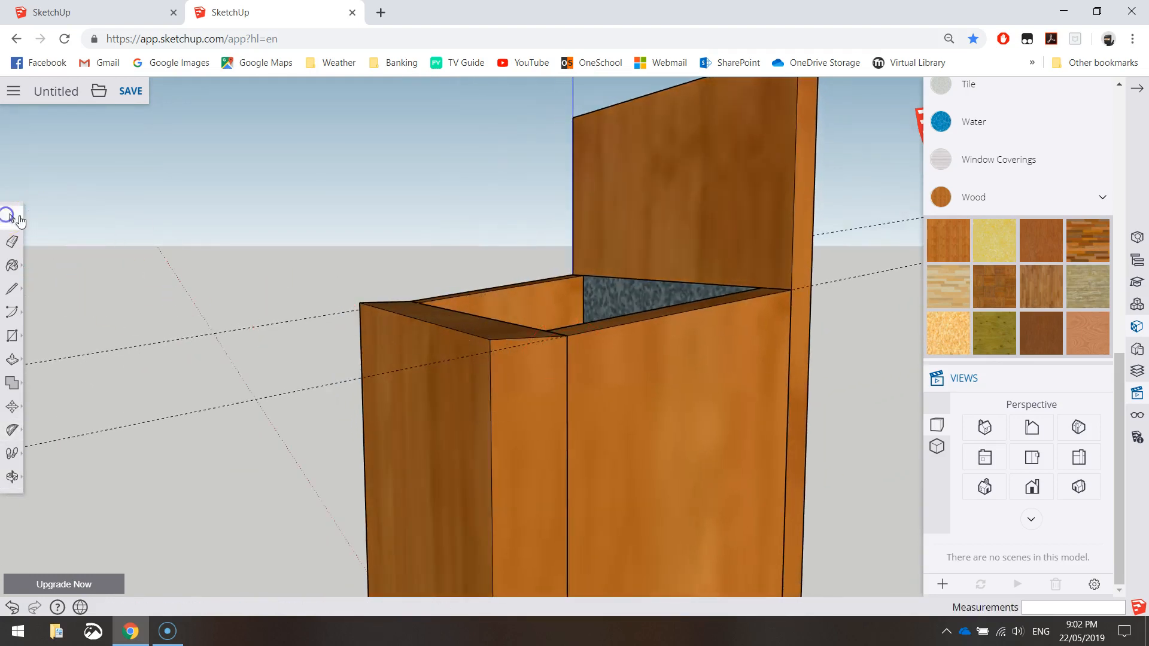
{"action": "left_click", "coordinate": [462, 348]}
{"action": "double_click", "coordinate": [546, 365]}
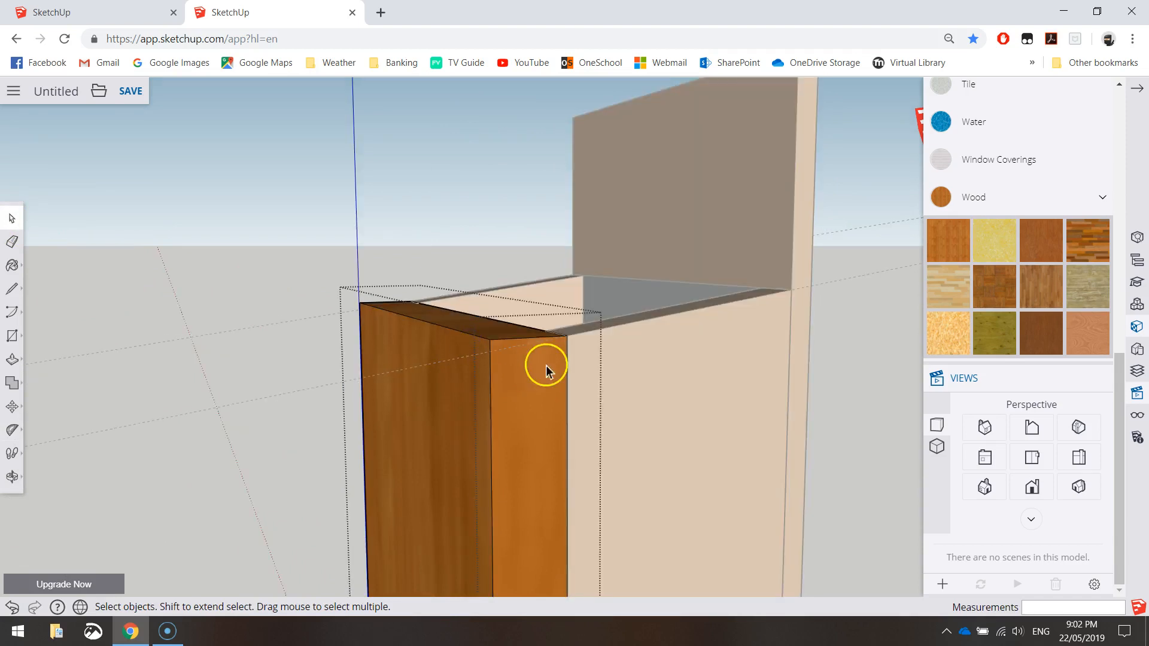
In the right view, move the front panel's upper front corner about 3 mm straight down onto the angled guide
{"action": "left_click", "coordinate": [1078, 457]}
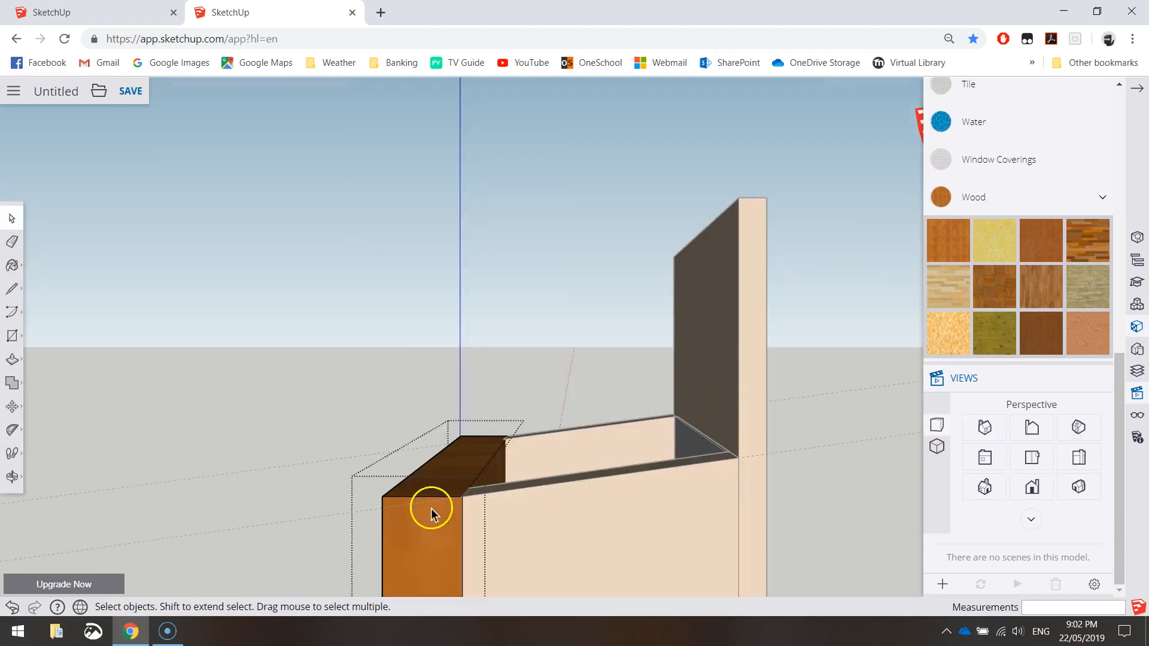
{"action": "middle_click_drag", "start_coordinate": [417, 525], "coordinate": [571, 399]}
{"action": "scroll", "coordinate": [487, 436], "scroll_direction": "up", "scroll_amount": 4}
{"action": "left_click", "coordinate": [13, 405]}
{"action": "left_click", "coordinate": [40, 384]}
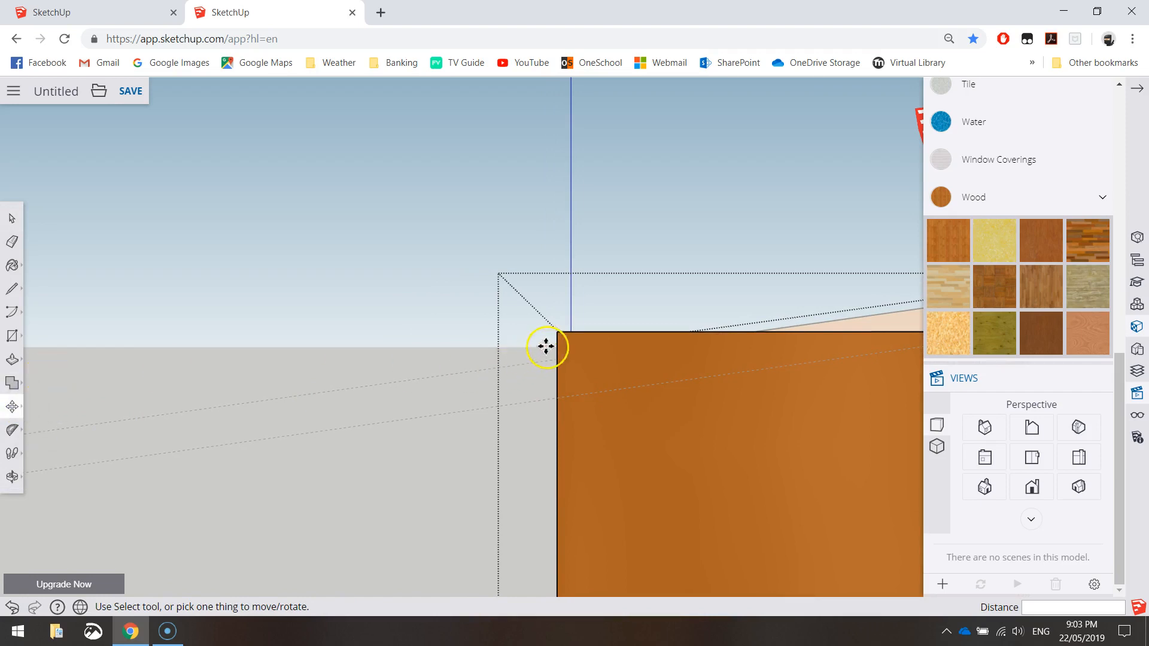
{"action": "left_click", "coordinate": [557, 332]}
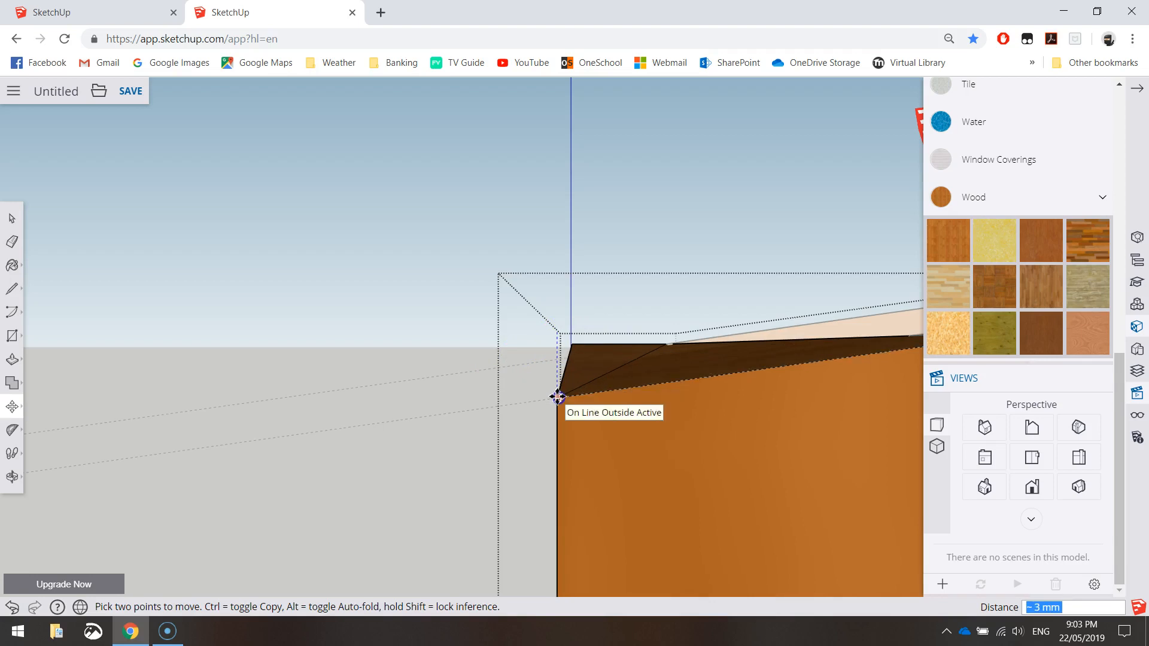
{"action": "left_click", "coordinate": [557, 397]}
In the left view, move the opposite upper front corner about 3 mm down onto its guide and close the component
{"action": "middle_click_drag", "start_coordinate": [553, 446], "coordinate": [889, 435]}
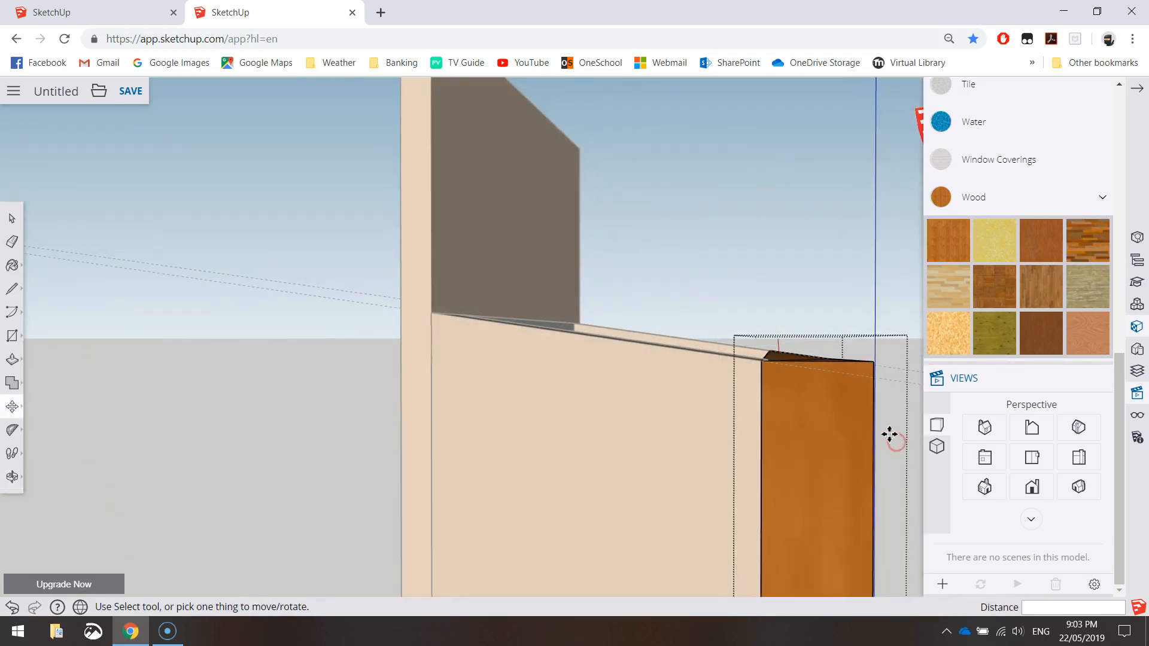
{"action": "scroll", "coordinate": [903, 388], "scroll_direction": "up", "scroll_amount": 3}
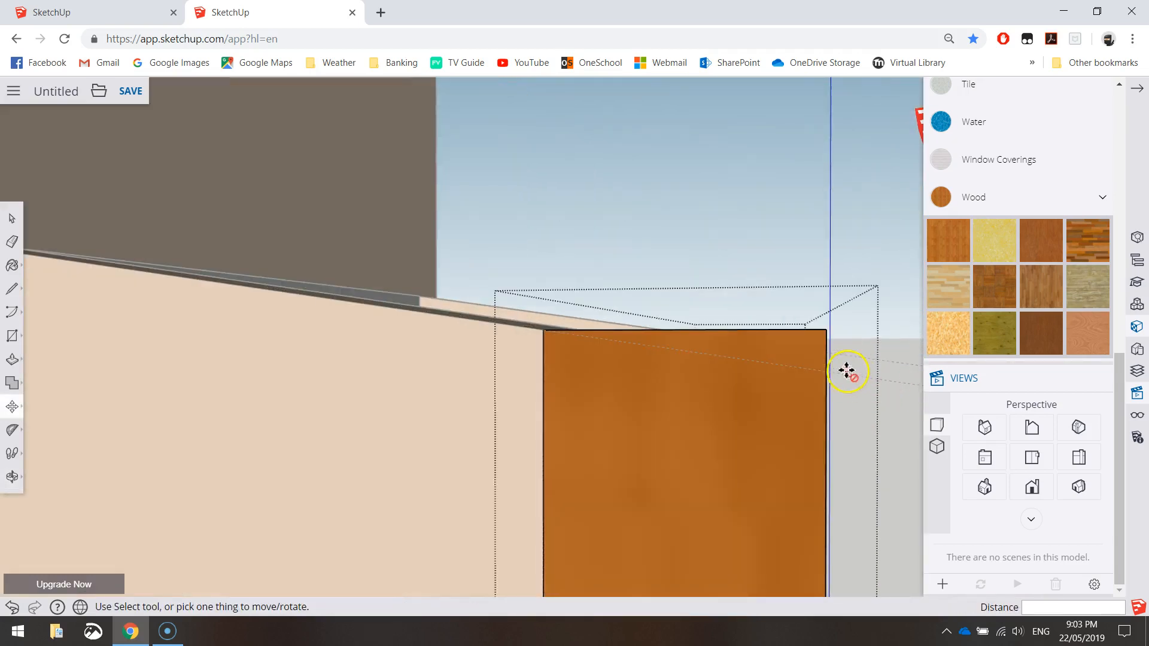
{"action": "scroll", "coordinate": [834, 371], "scroll_direction": "up", "scroll_amount": 3}
{"action": "scroll", "coordinate": [823, 344], "scroll_direction": "down", "scroll_amount": 3}
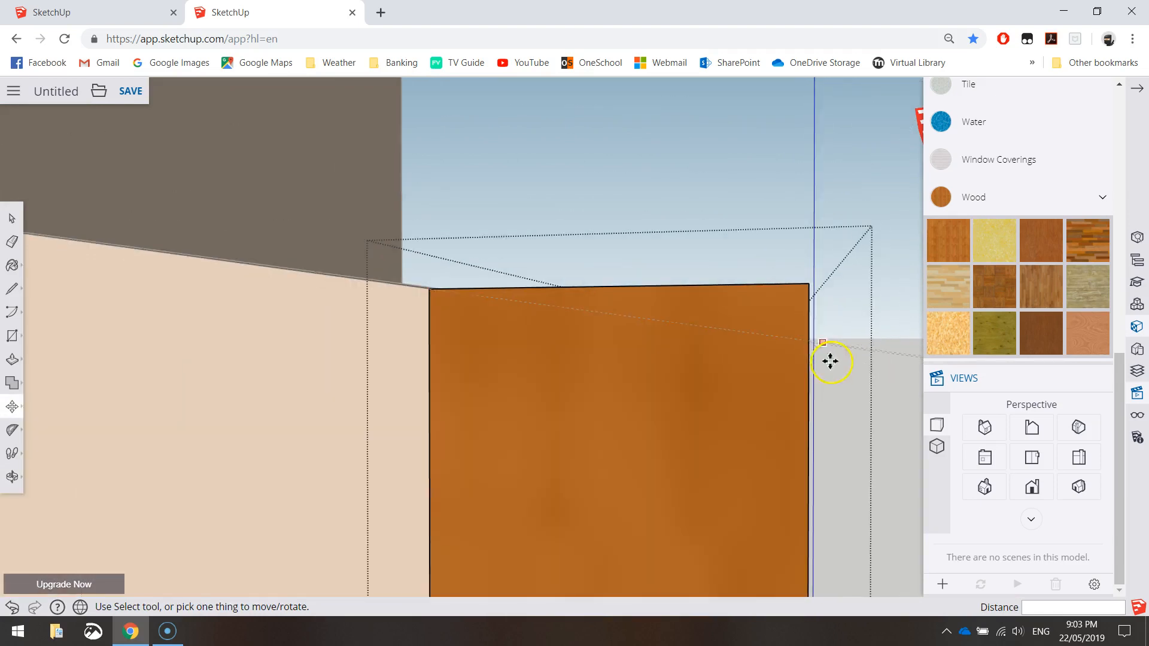
{"action": "left_click", "coordinate": [986, 457]}
{"action": "middle_click_drag", "start_coordinate": [848, 470], "coordinate": [514, 382]}
{"action": "scroll", "coordinate": [670, 359], "scroll_direction": "up", "scroll_amount": 3}
{"action": "scroll", "coordinate": [683, 362], "scroll_direction": "up", "scroll_amount": 2}
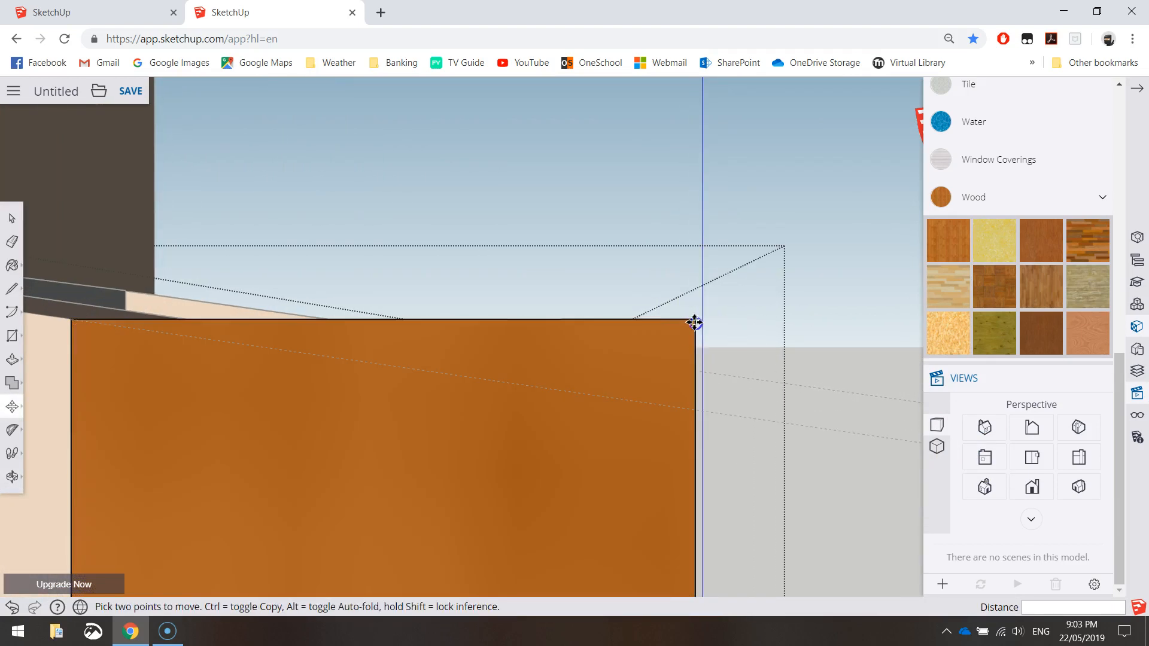
{"action": "left_click", "coordinate": [694, 323]}
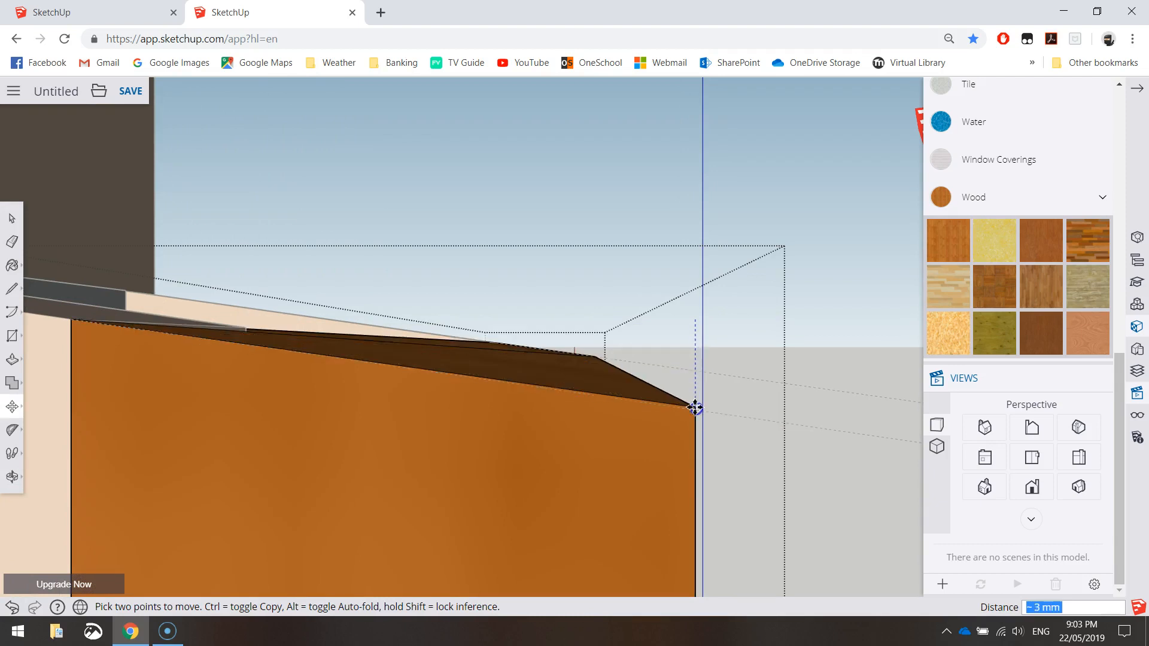
{"action": "left_click", "coordinate": [696, 406]}
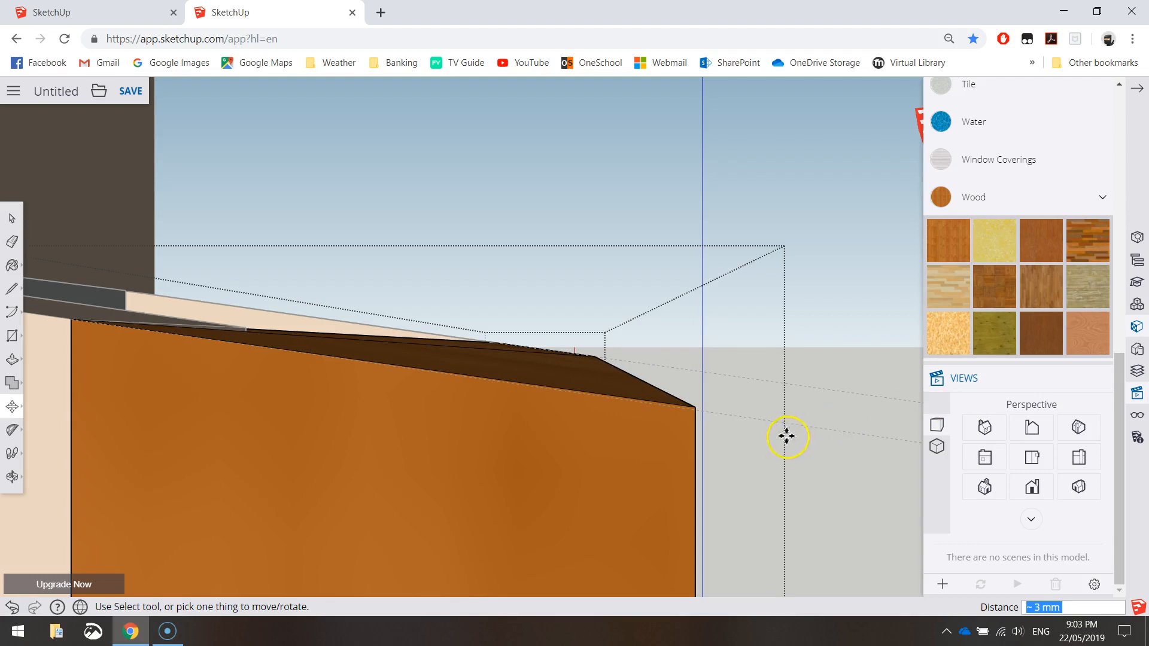
{"action": "left_click", "coordinate": [12, 218]}
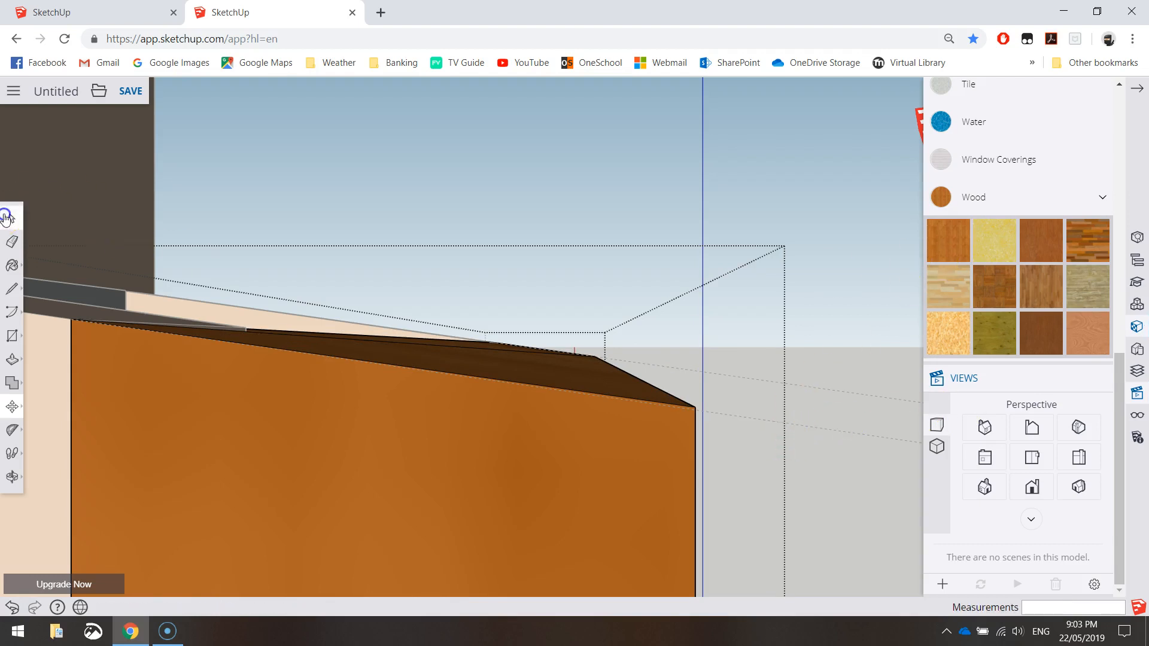
{"action": "left_click", "coordinate": [858, 404]}
Delete both angled guides and the diagonal line across the front panel's sloped top
{"action": "middle_click_drag", "start_coordinate": [857, 404], "coordinate": [444, 439]}
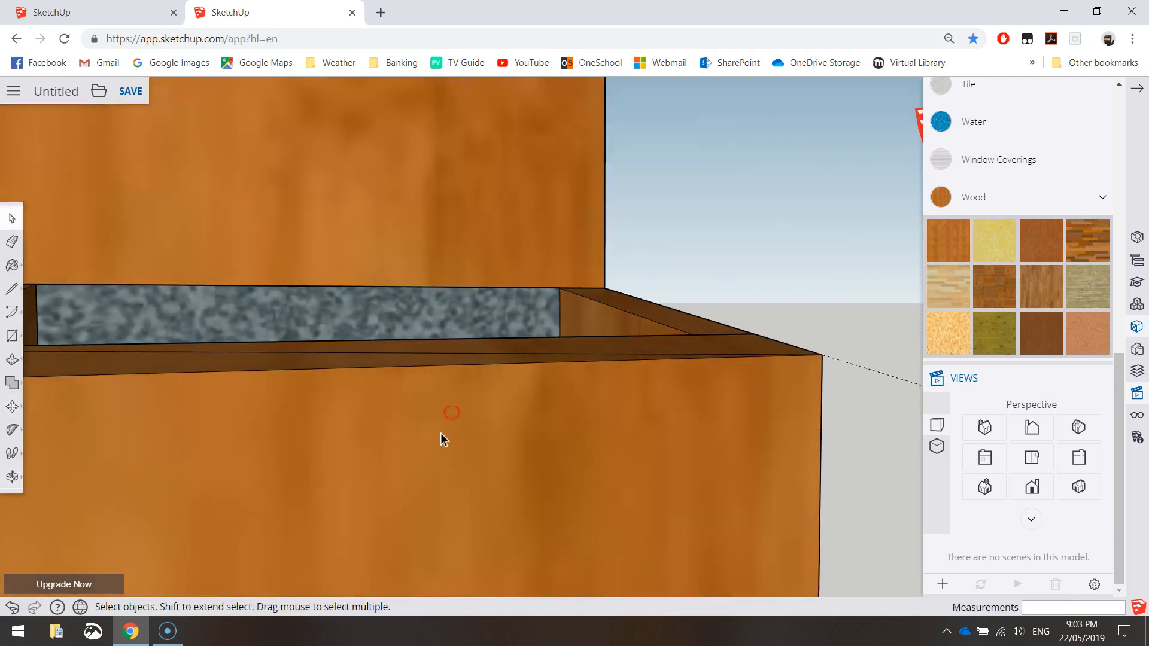
{"action": "scroll", "coordinate": [423, 440], "scroll_direction": "down", "scroll_amount": 3}
{"action": "middle_click_drag", "start_coordinate": [315, 458], "coordinate": [603, 489]}
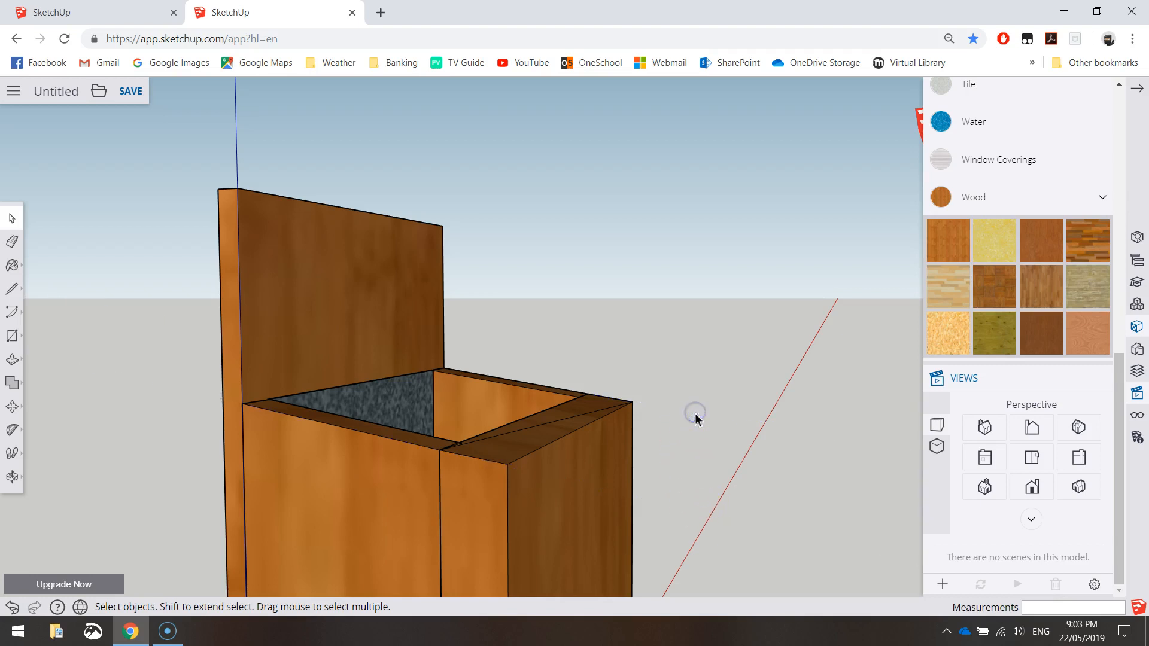
{"action": "middle_click_drag", "start_coordinate": [680, 440], "coordinate": [226, 494]}
{"action": "middle_click_drag", "start_coordinate": [777, 436], "coordinate": [274, 348]}
{"action": "middle_click_drag", "start_coordinate": [374, 390], "coordinate": [636, 533]}
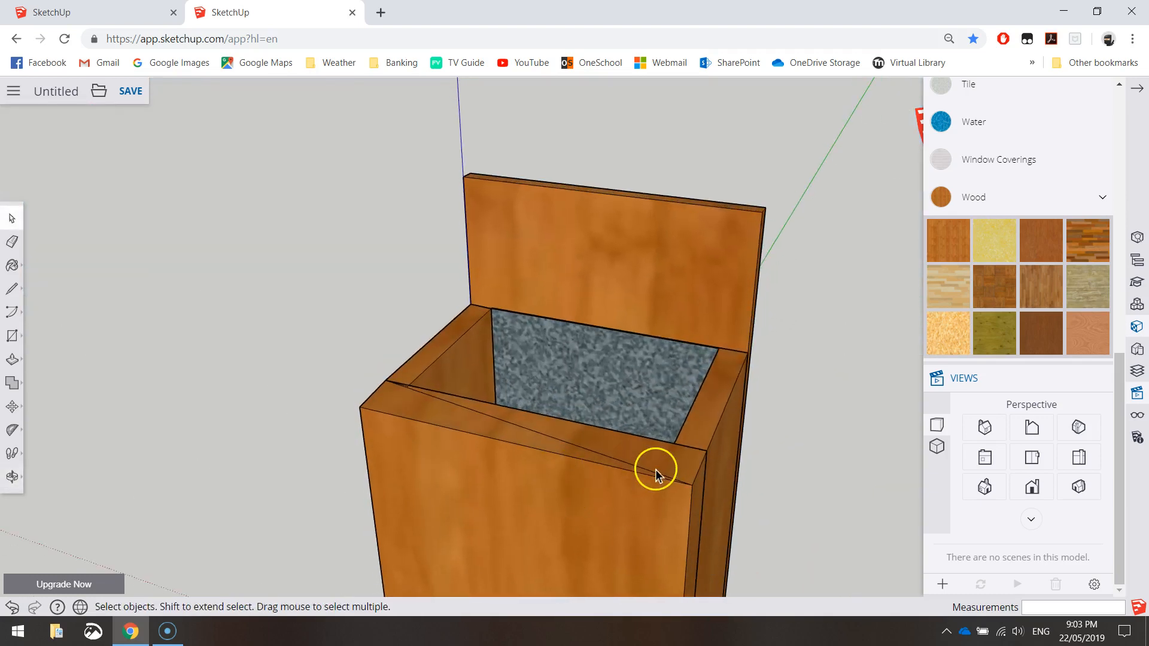
{"action": "double_click", "coordinate": [513, 429]}
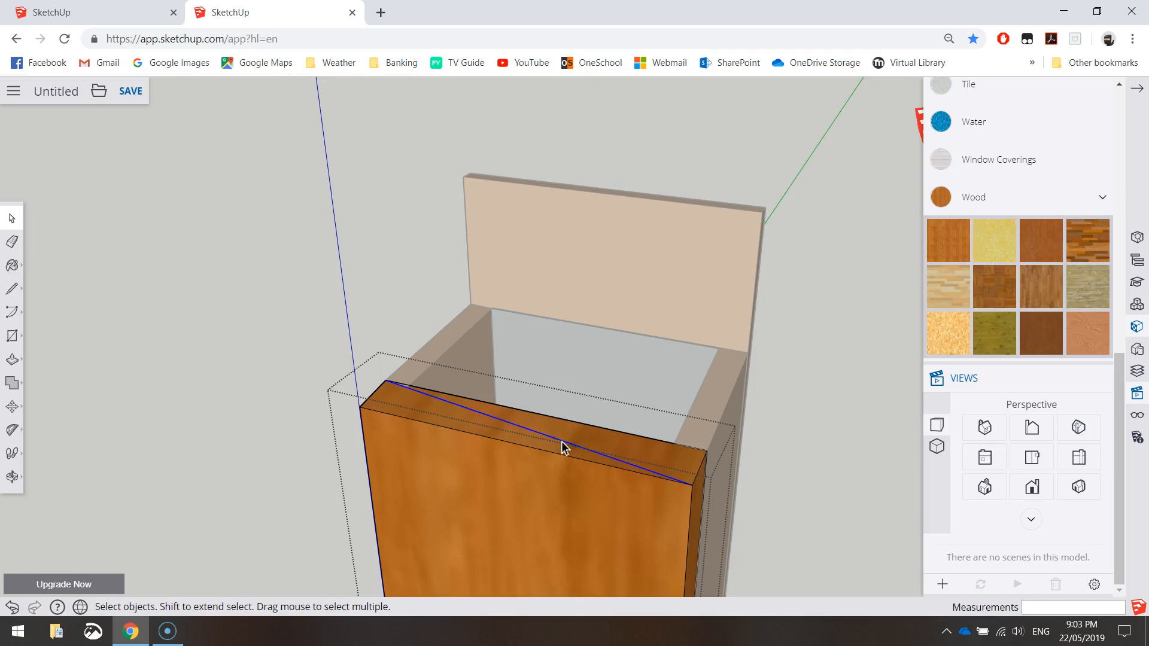
{"action": "left_click", "coordinate": [844, 404]}
Examine the assembled box from the front, above and underneath
{"action": "middle_click_drag", "start_coordinate": [770, 492], "coordinate": [763, 448]}
{"action": "scroll", "coordinate": [694, 526], "scroll_direction": "down", "scroll_amount": 3}
{"action": "middle_click_drag", "start_coordinate": [716, 518], "coordinate": [425, 340]}
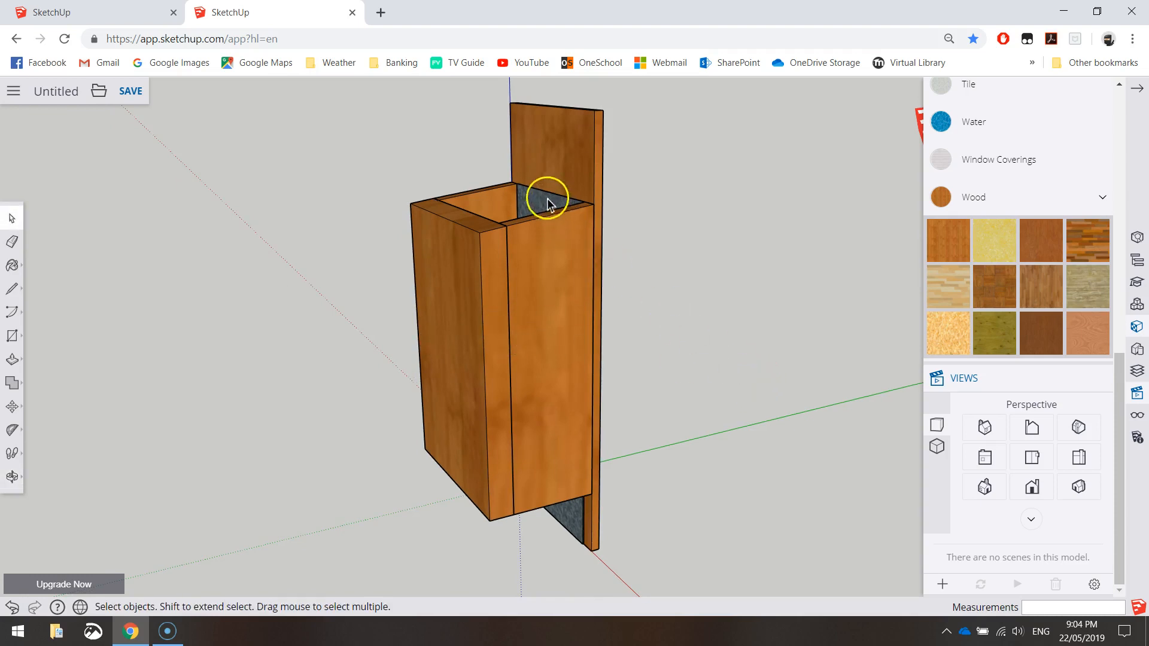
{"action": "middle_click_drag", "start_coordinate": [497, 314], "coordinate": [497, 411]}
{"action": "middle_click_drag", "start_coordinate": [502, 469], "coordinate": [495, 273]}
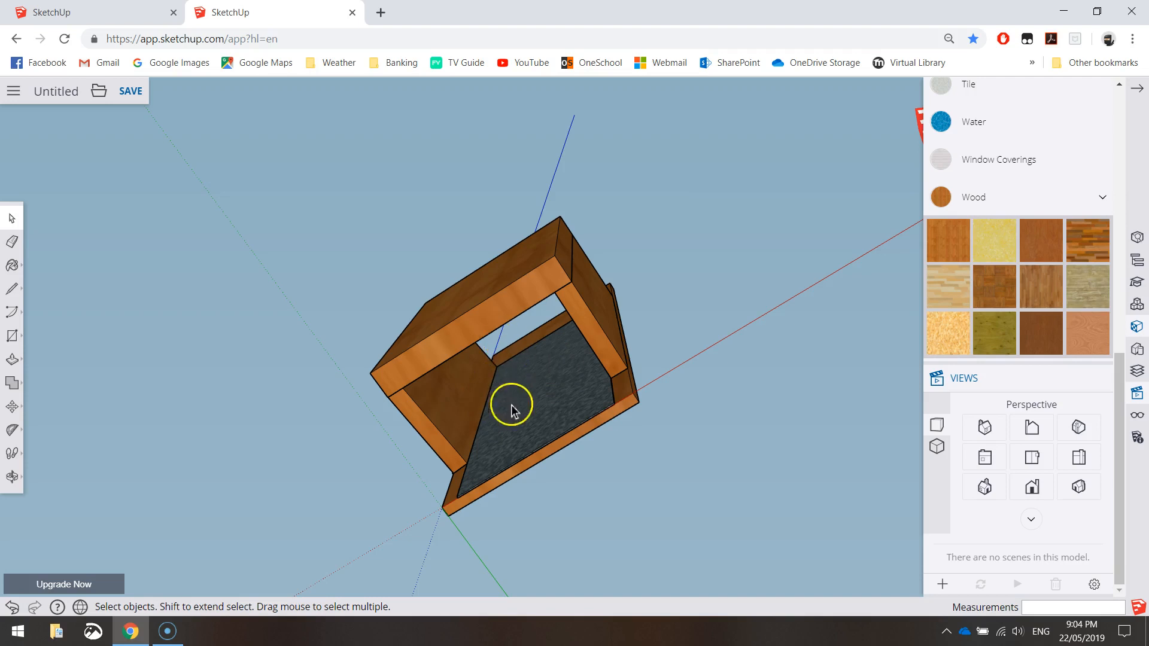
{"action": "middle_click_drag", "start_coordinate": [619, 294], "coordinate": [587, 536]}
{"action": "middle_click_drag", "start_coordinate": [580, 310], "coordinate": [577, 555]}
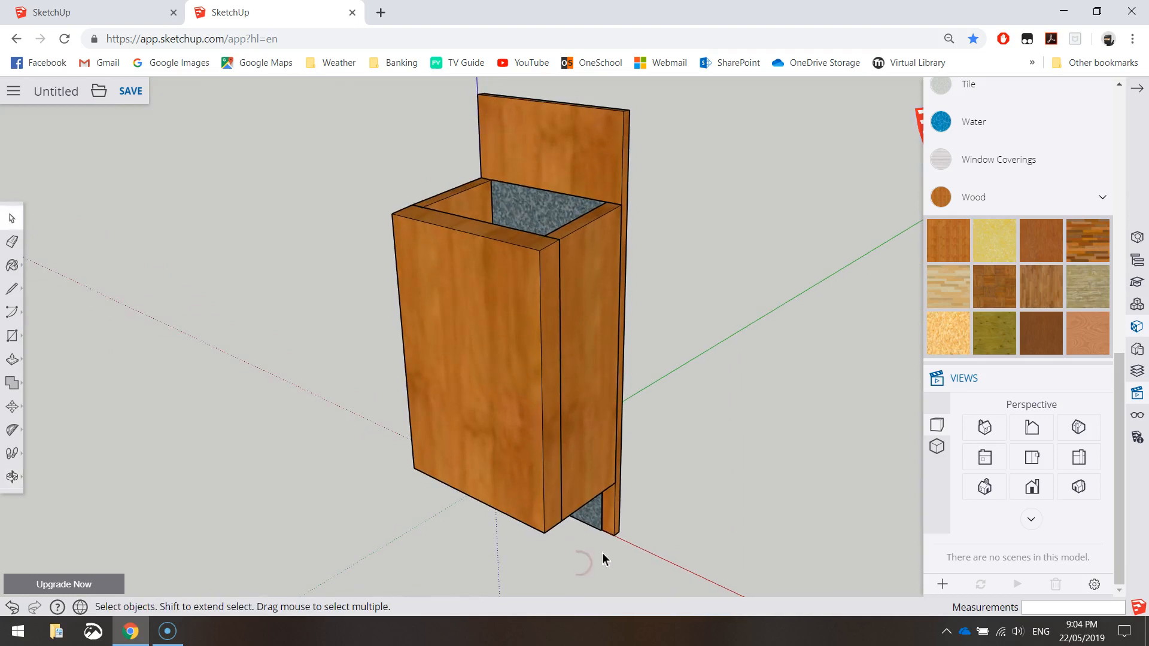